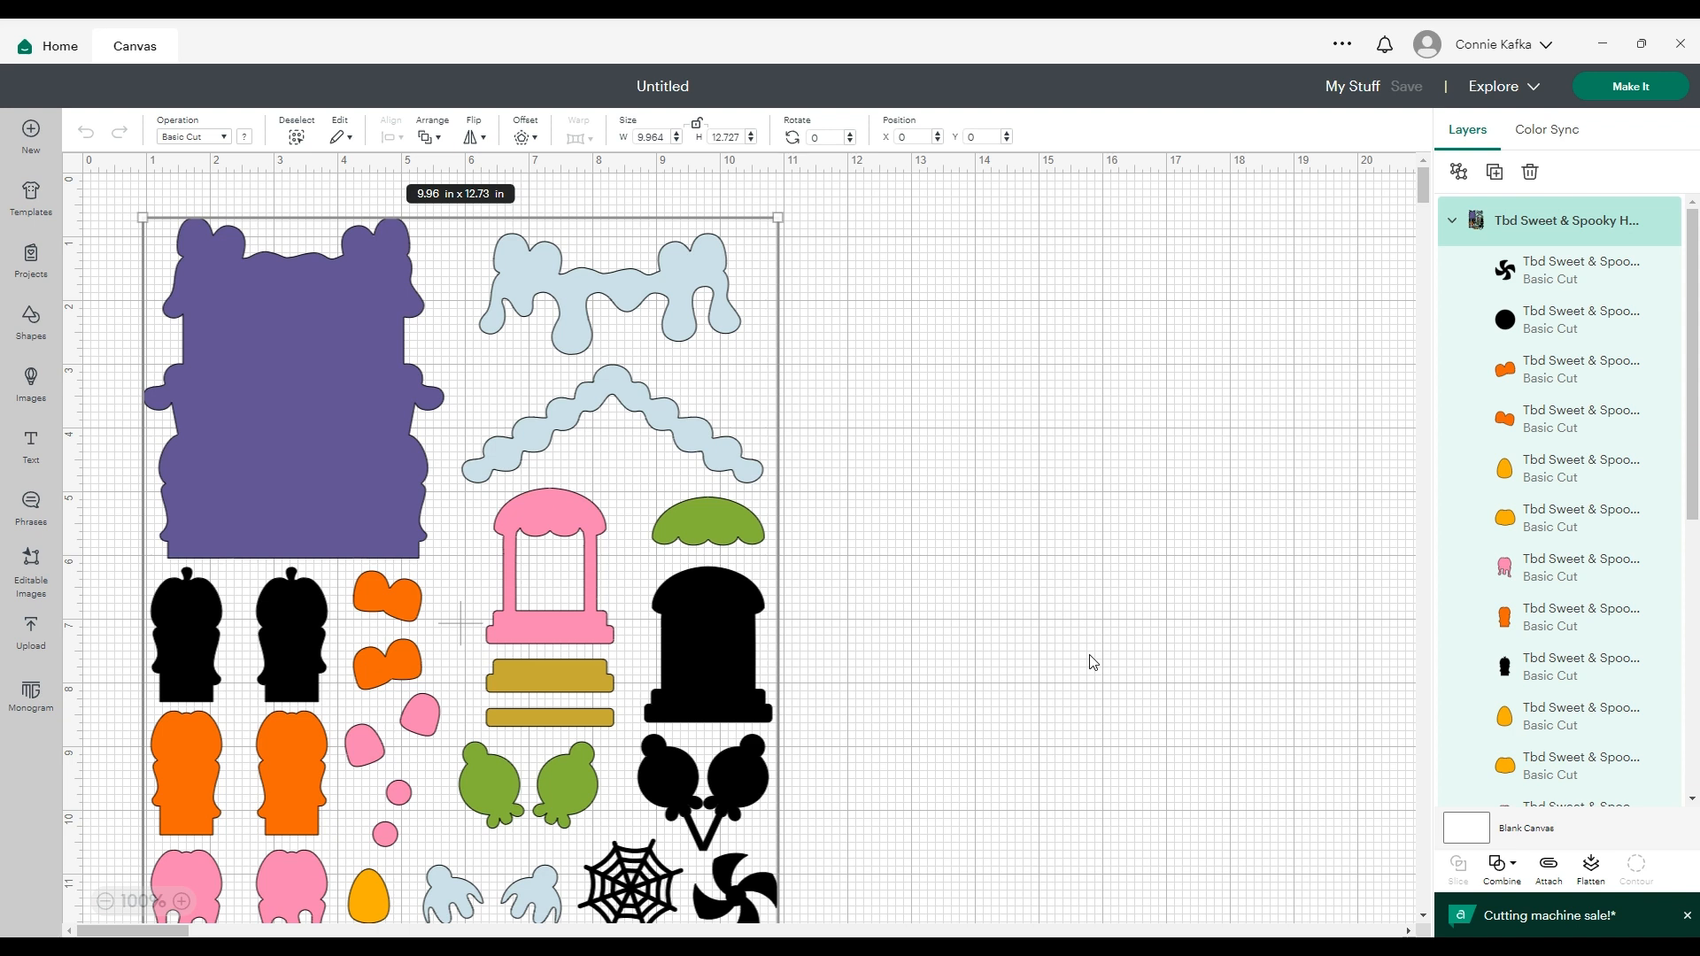
# Step: Ungroup the full Tbd Sweet & Spooky set into separate pieces and clear the selection
pyautogui.click(1088, 580)
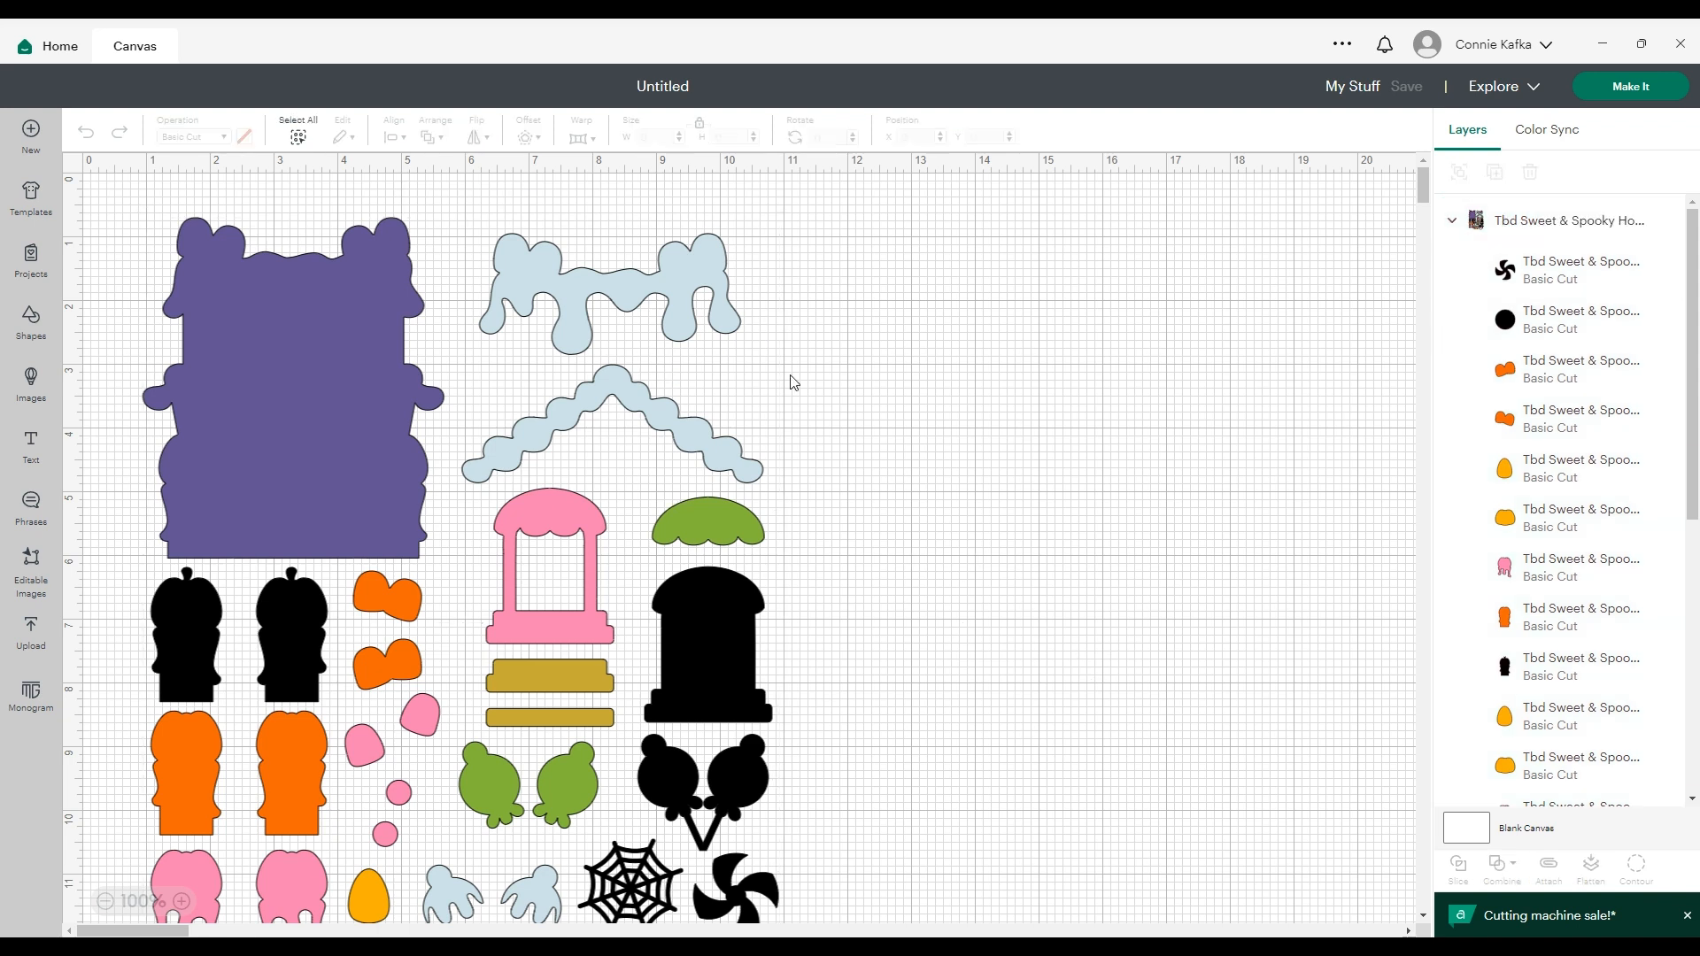
pyautogui.click(296, 427)
pyautogui.click(1466, 172)
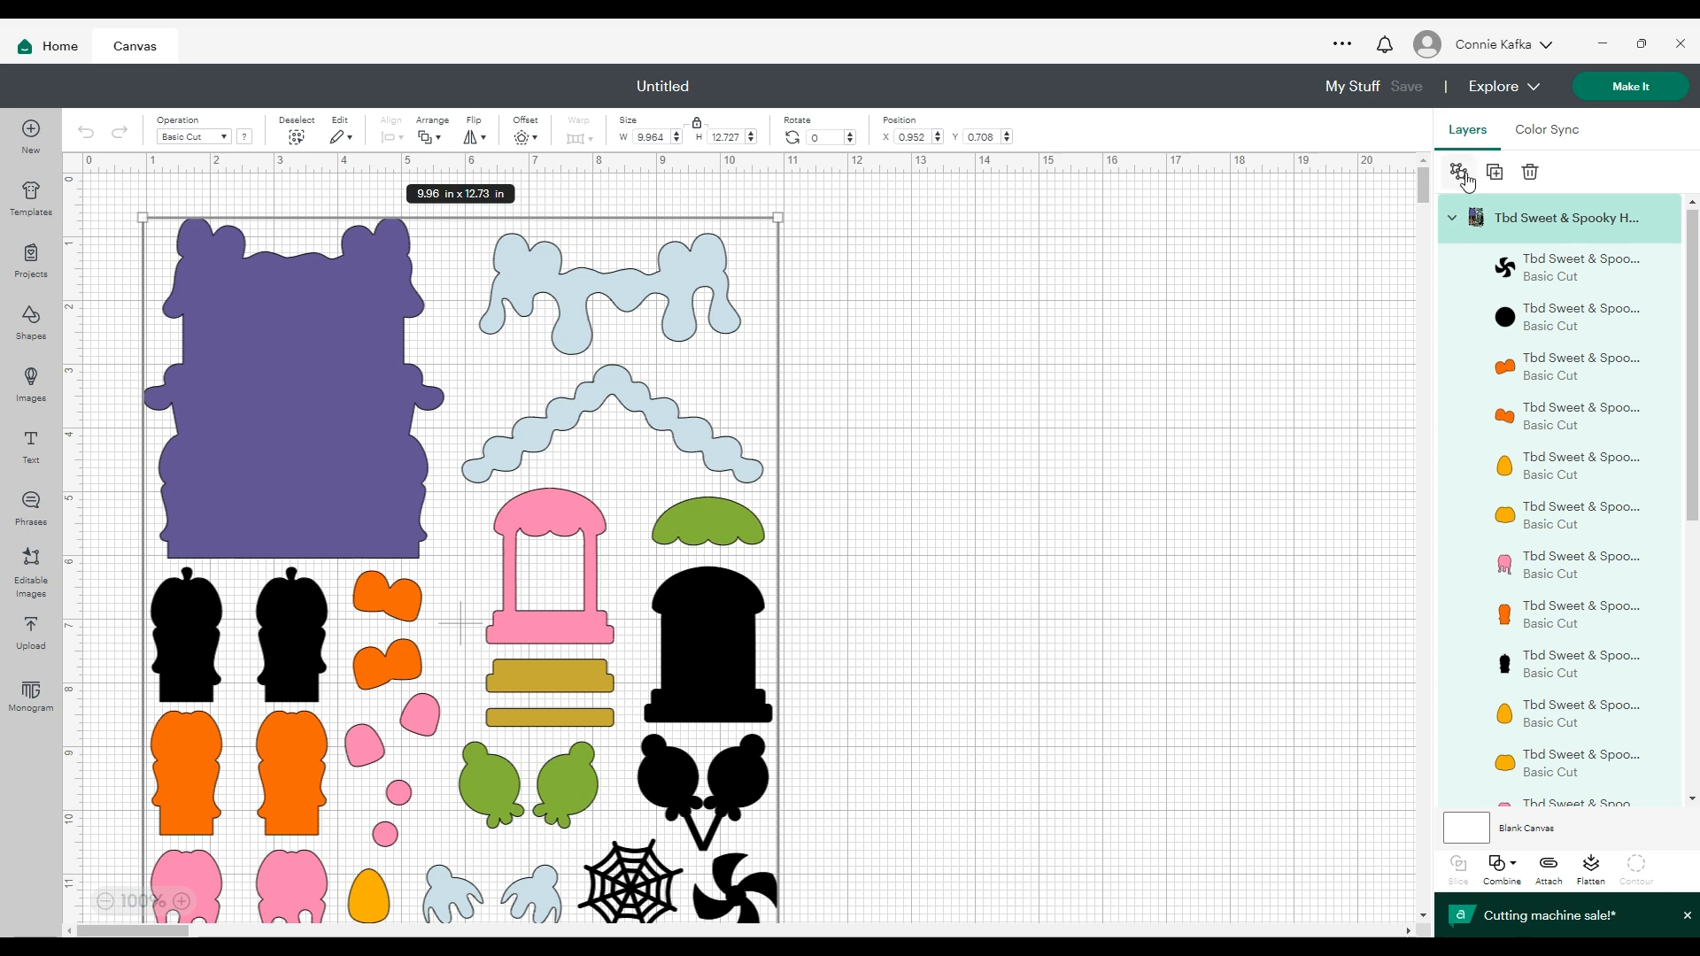
pyautogui.click(805, 392)
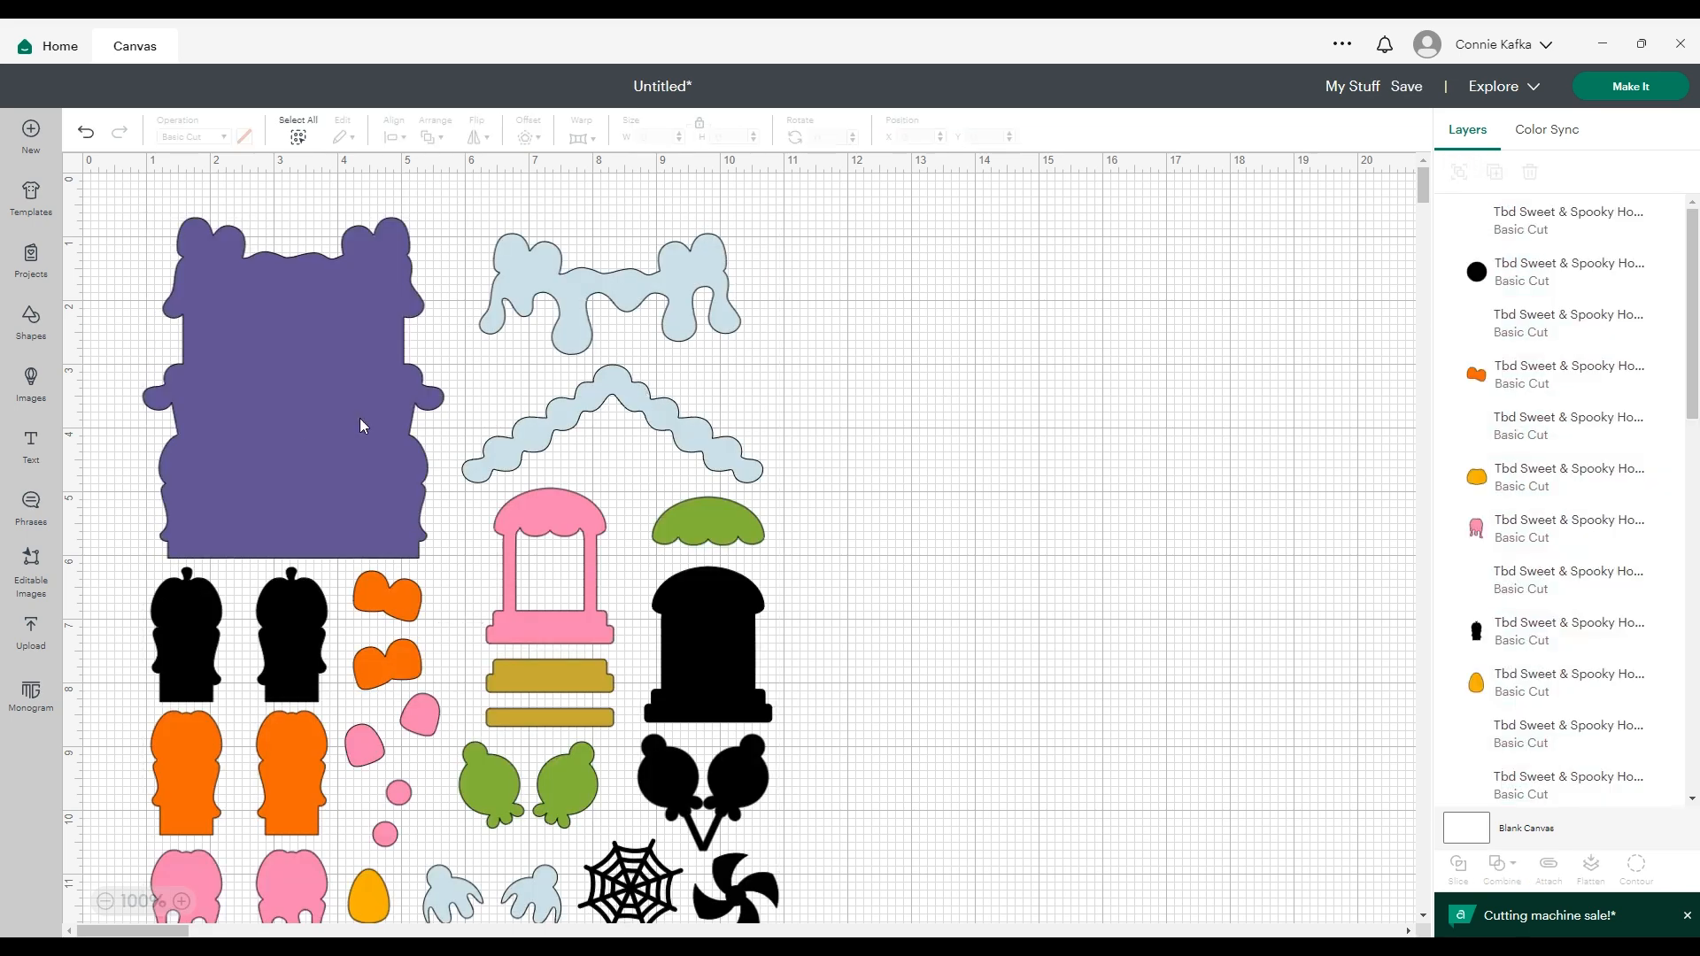
# Step: Move the purple house to about X 14.8, Y 0.9 and lay the pale blue gable roof trim over it at about Y 2.0
pyautogui.click(308, 431)
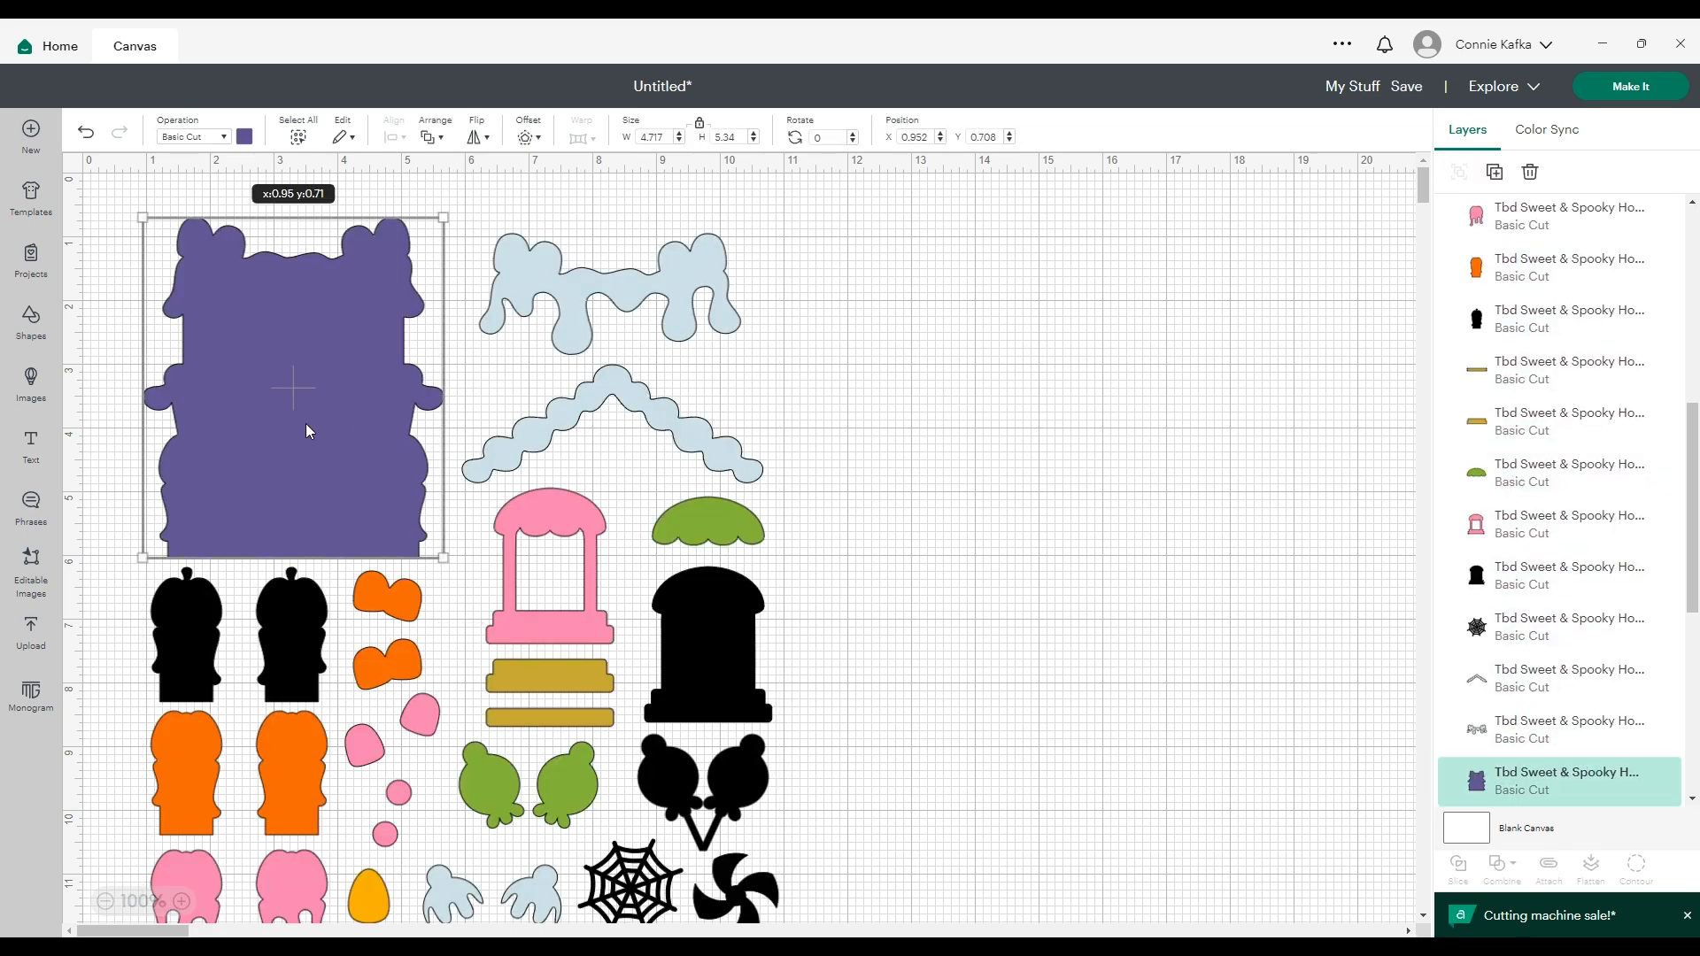
pyautogui.moveTo(308, 431); pyautogui.dragTo(1188, 442)
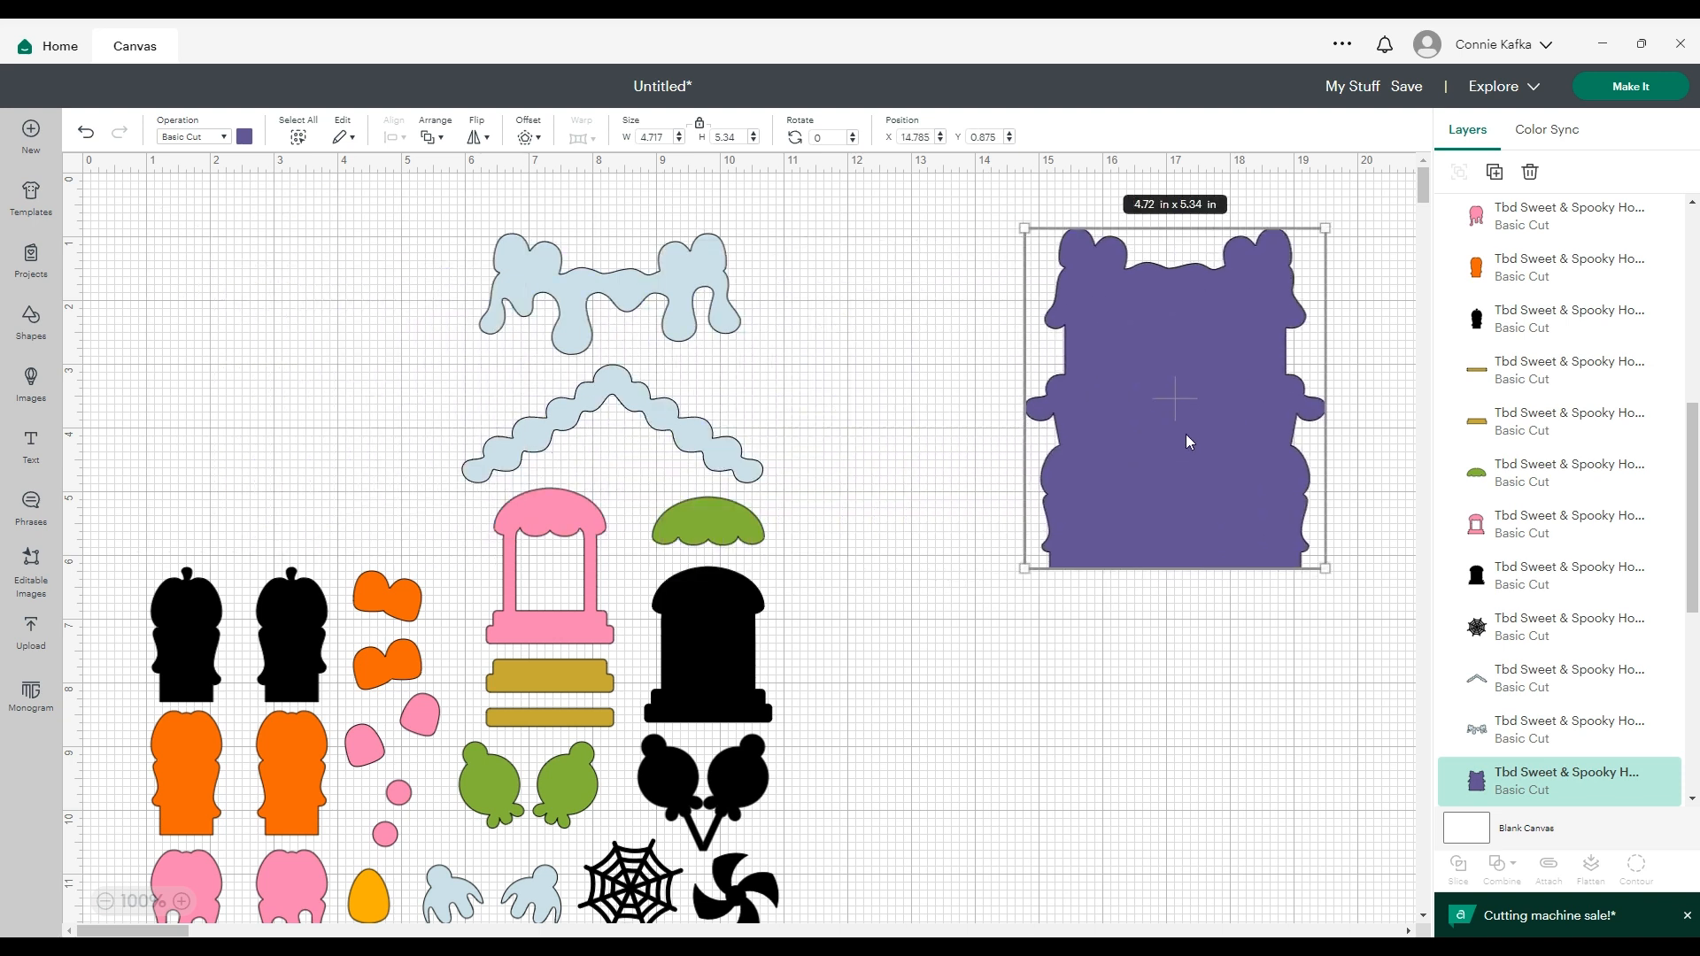
pyautogui.moveTo(623, 410)
pyautogui.mouseDown()
pyautogui.moveTo(1163, 402)
pyautogui.moveTo(1190, 382)
pyautogui.moveTo(1184, 344)
pyautogui.mouseUp()
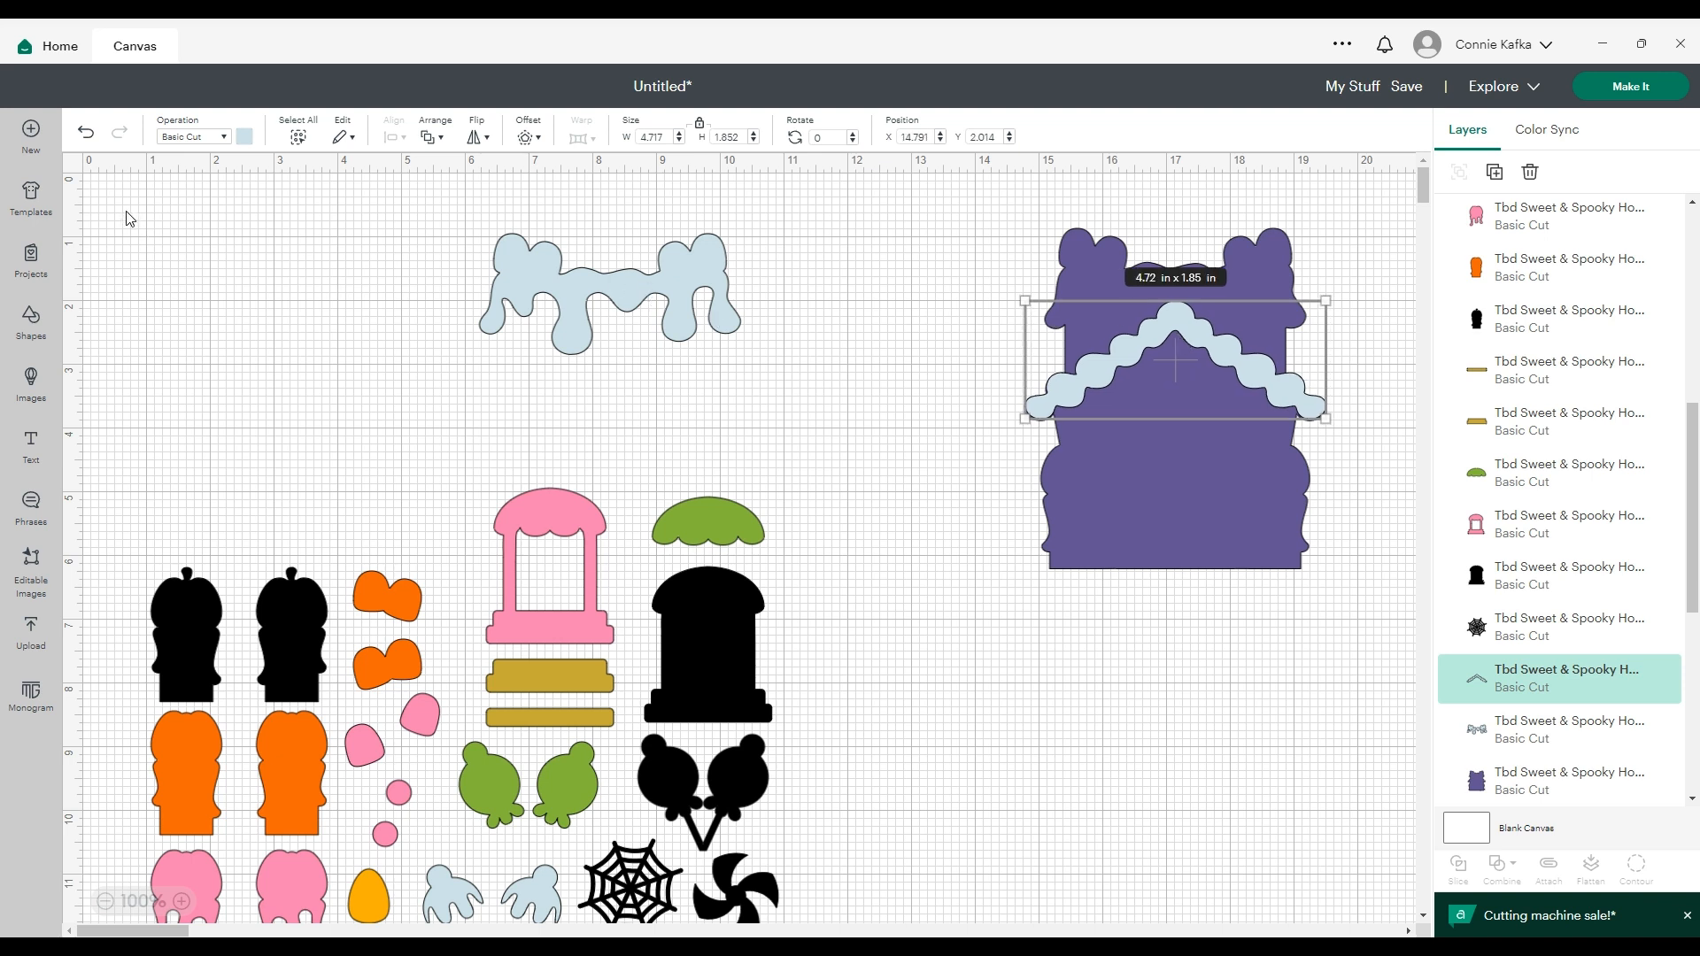
# Step: Set one wide yellow-orange pumpkin piece apart from the other pieces at about X 16.9, Y 11.2, below the house
pyautogui.moveTo(102, 206); pyautogui.dragTo(866, 795)
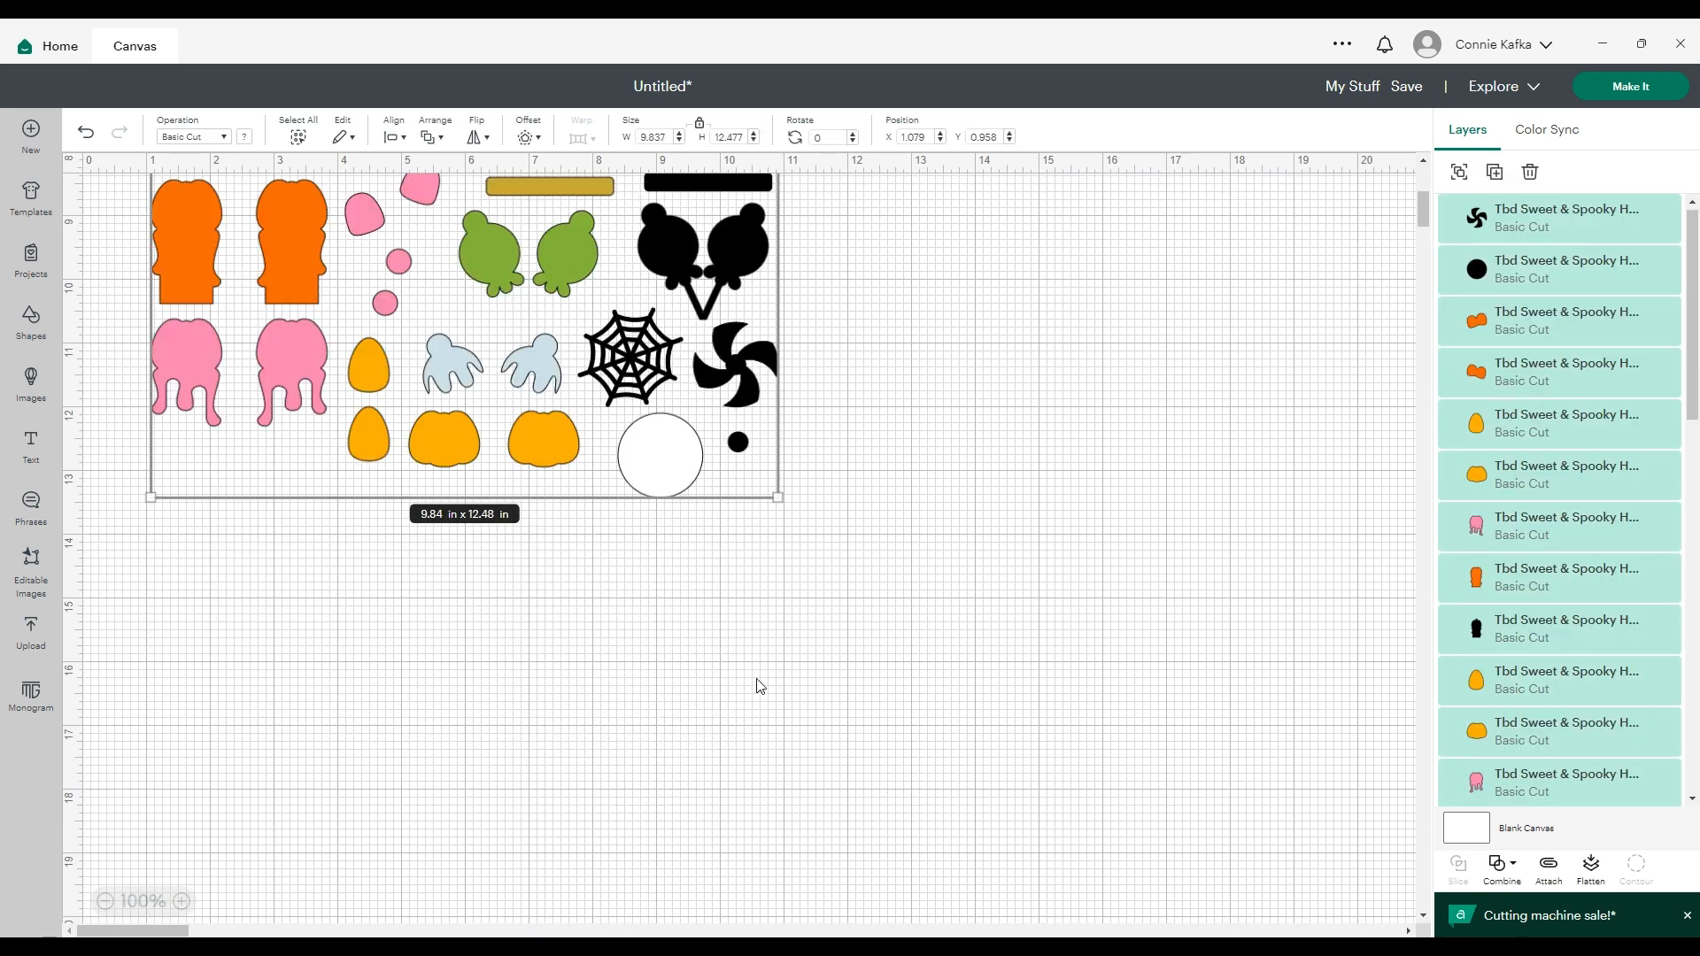
pyautogui.click(672, 654)
pyautogui.moveTo(556, 445); pyautogui.dragTo(1258, 388)
pyautogui.scroll(5, 1181, 390)
pyautogui.scroll(5, 1181, 390)
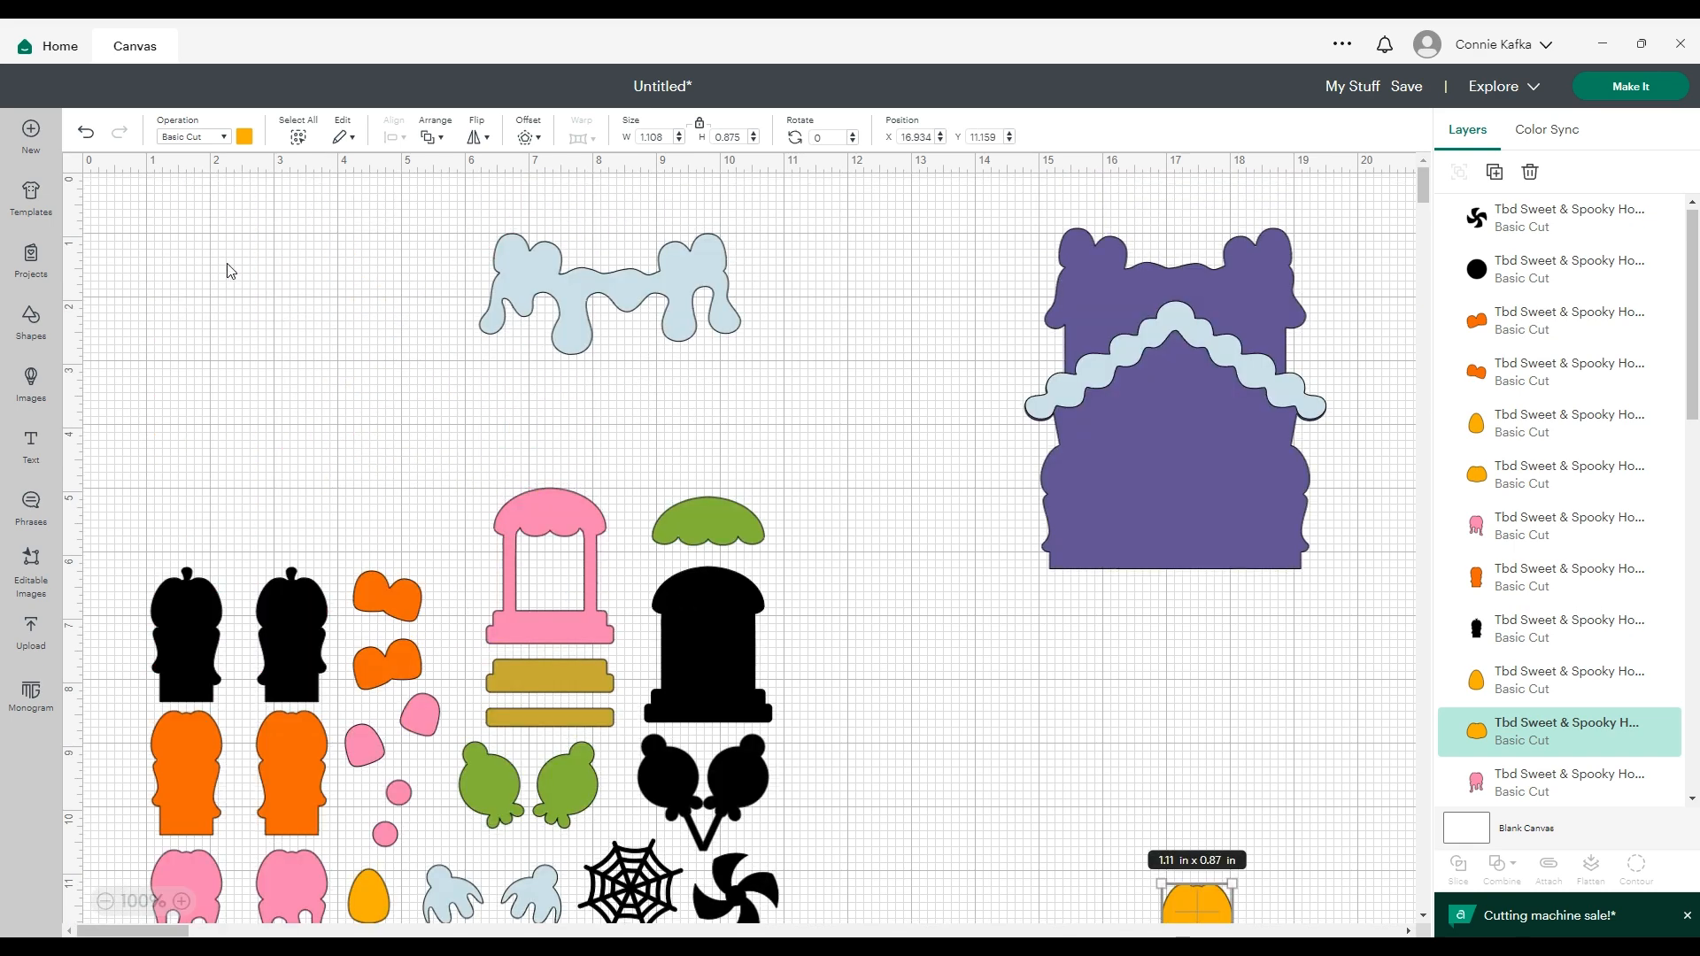
# Step: Delete all leftover pieces, keeping only the house, its roof trim and the separated pumpkin
pyautogui.moveTo(108, 202); pyautogui.dragTo(872, 808)
pyautogui.scroll(-3, 865, 770)
pyautogui.press('Delete')
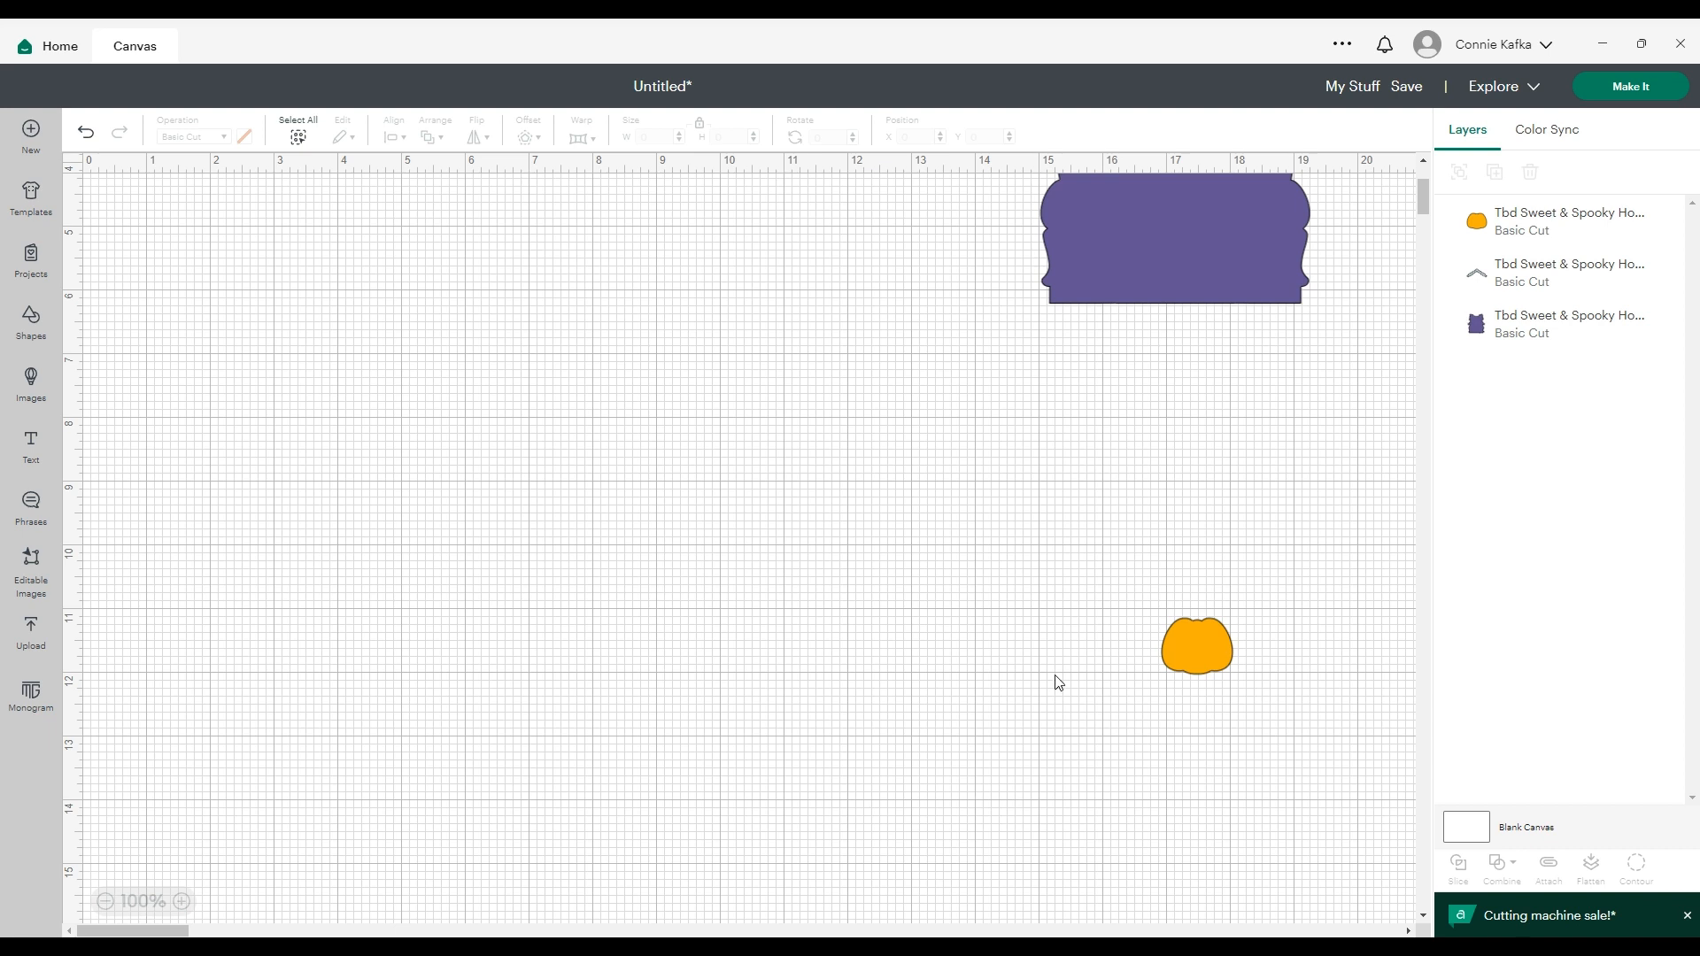
# Step: Make four duplicates of the pumpkin in the empty canvas area and group all five pumpkins
pyautogui.scroll(3, 1096, 534)
pyautogui.scroll(-4, 1096, 629)
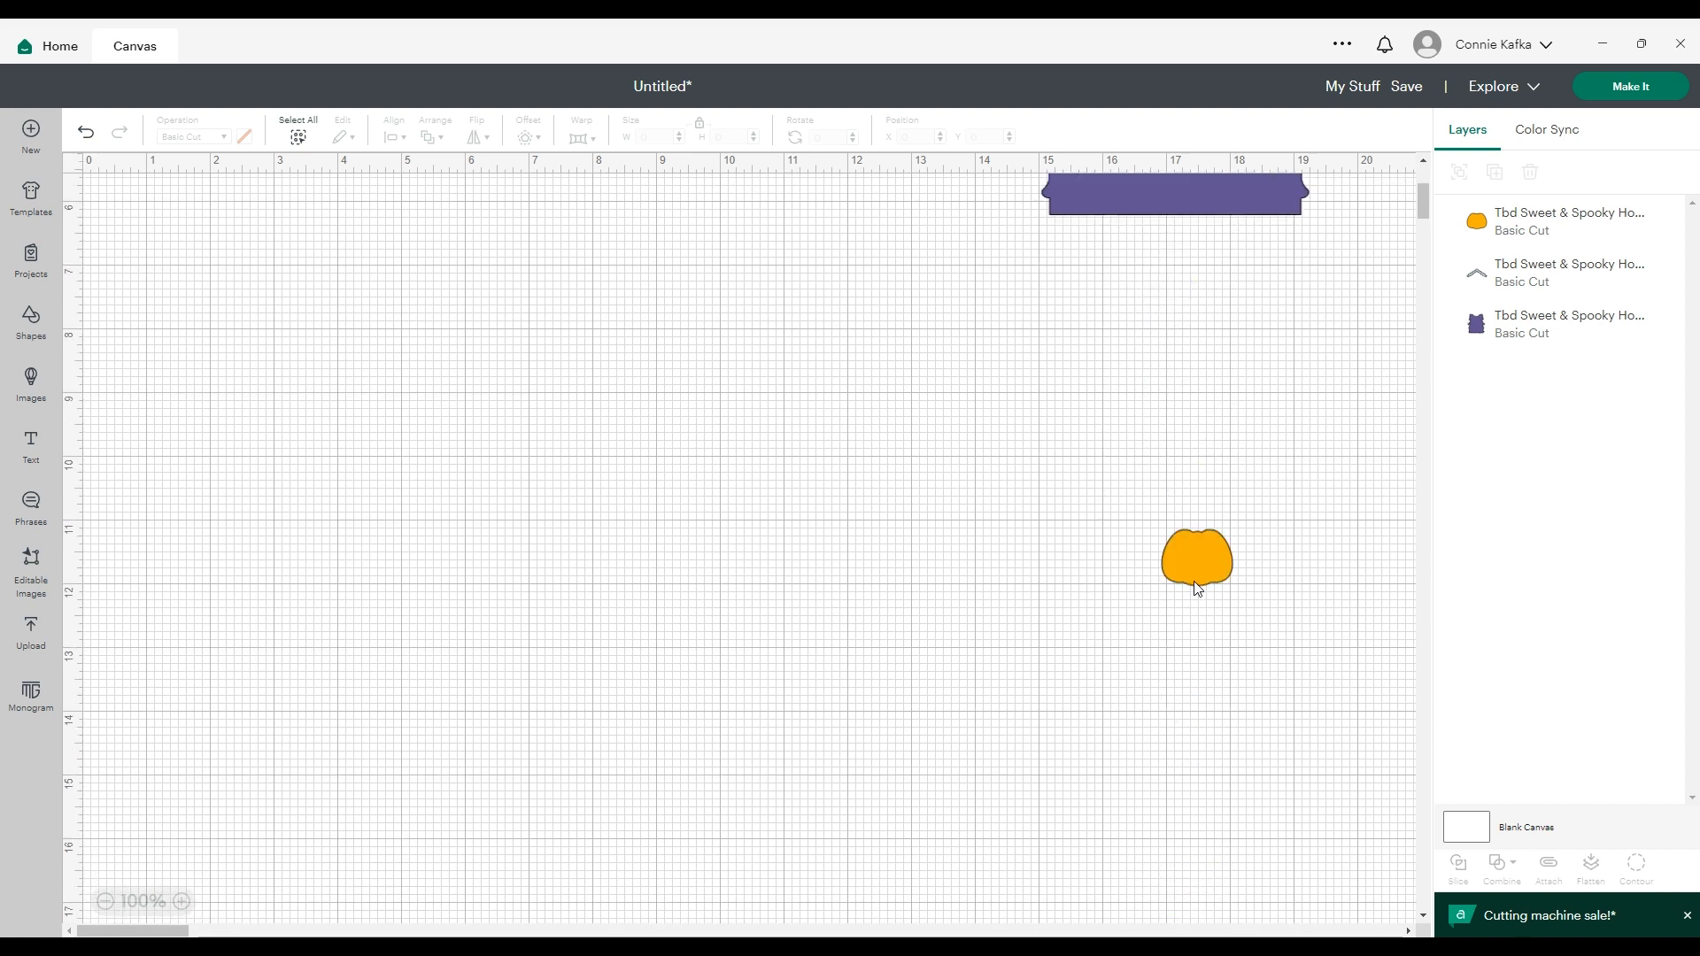
pyautogui.moveTo(1196, 589); pyautogui.dragTo(160, 256)
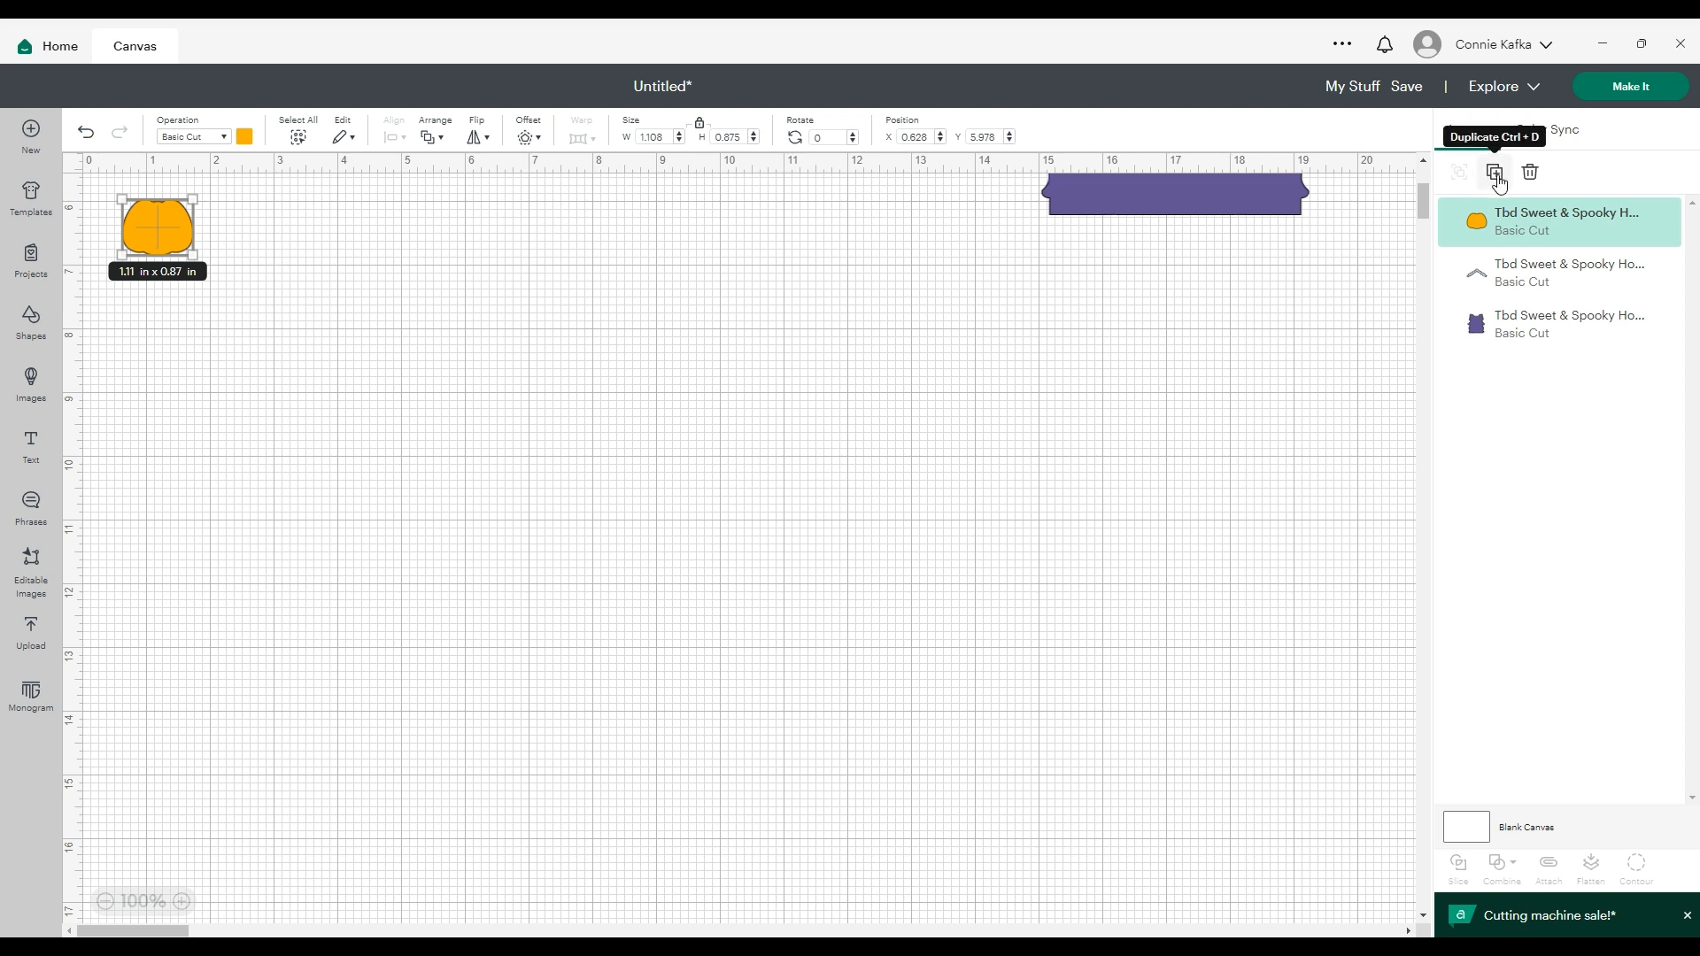
pyautogui.click(1494, 174)
pyautogui.click(1494, 173)
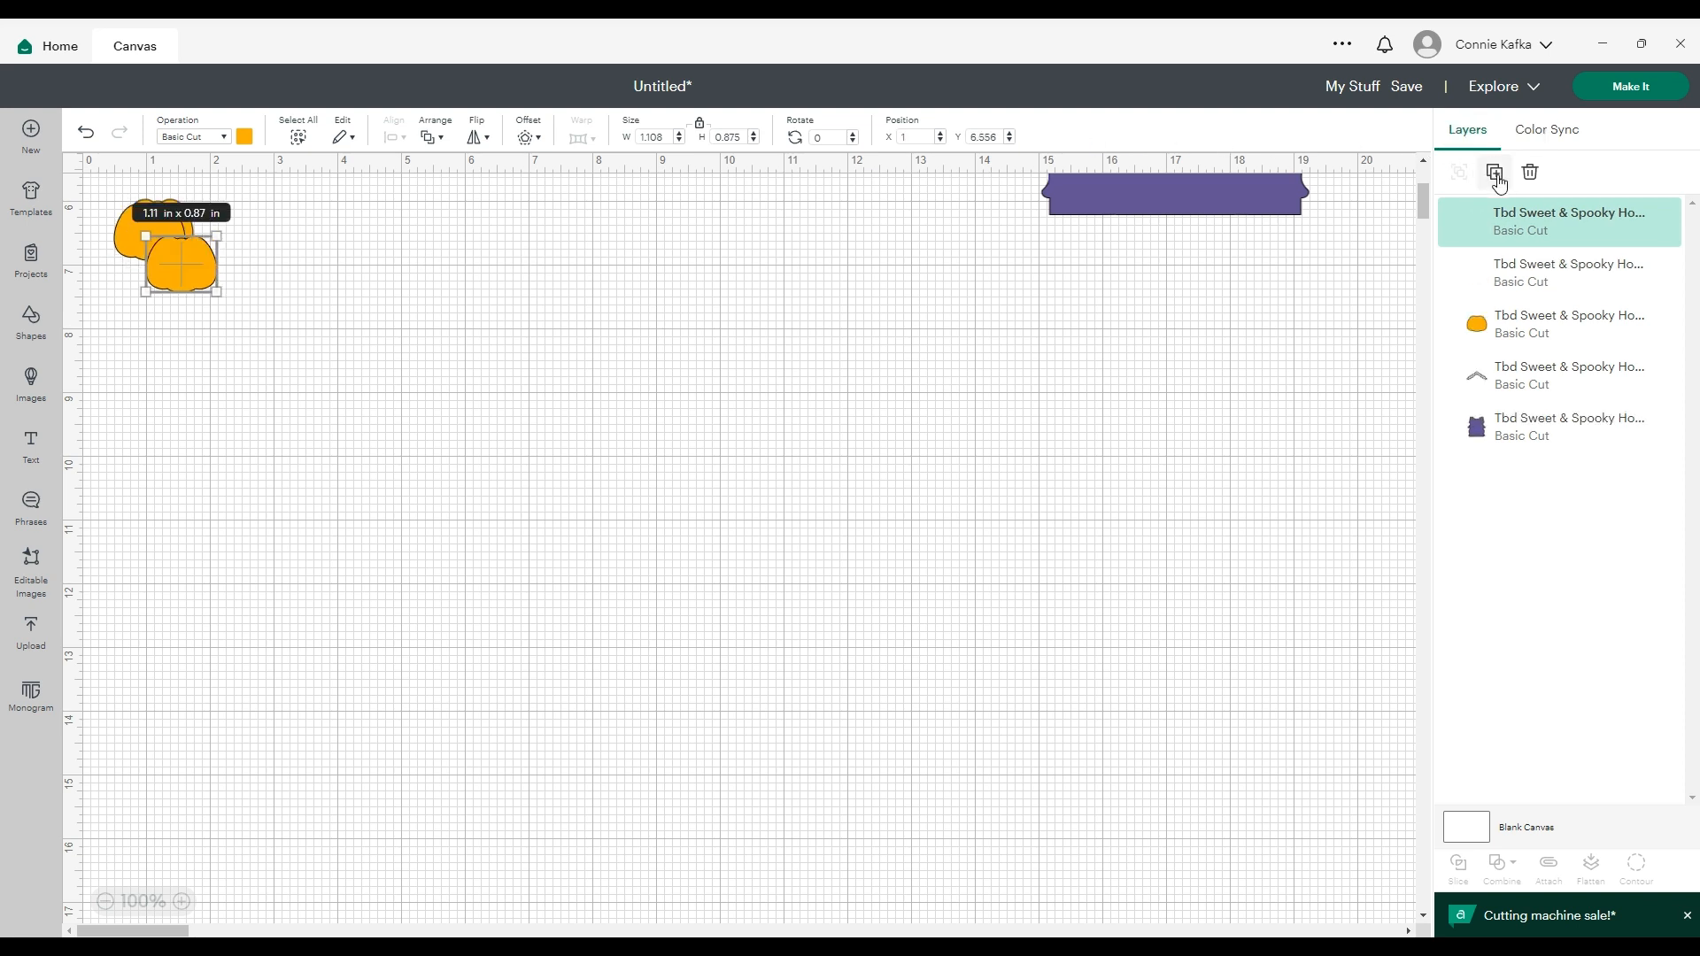
pyautogui.click(1494, 174)
pyautogui.click(1495, 174)
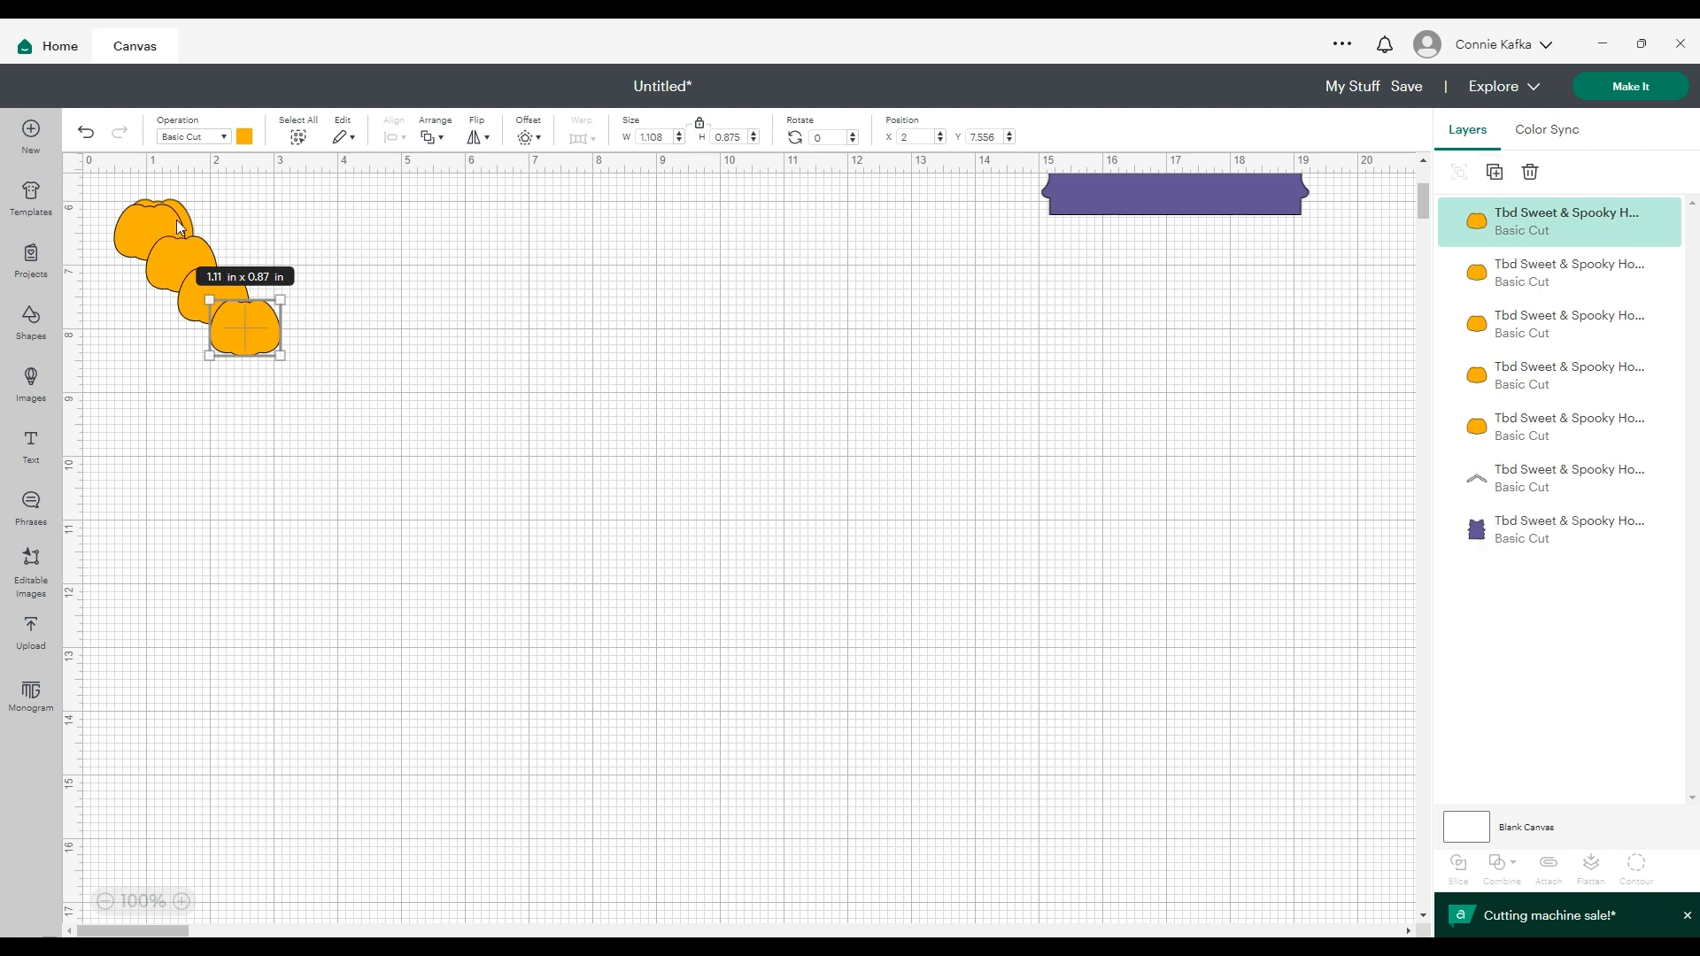
pyautogui.moveTo(311, 390); pyautogui.dragTo(113, 182)
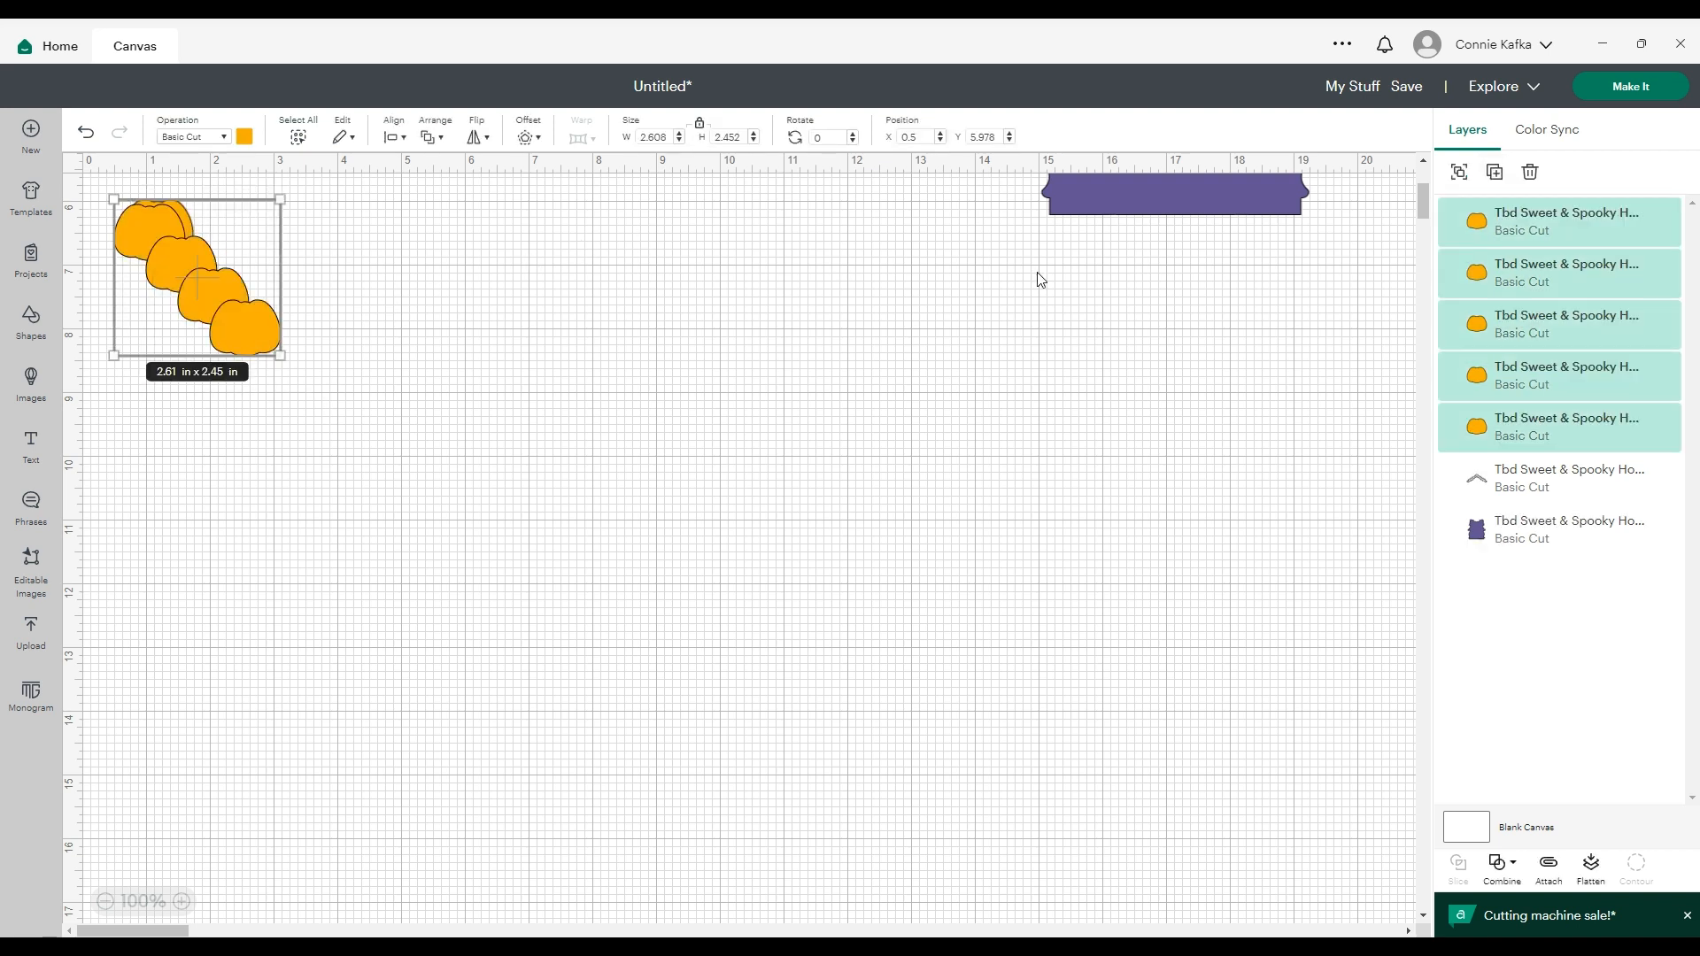
pyautogui.click(1459, 176)
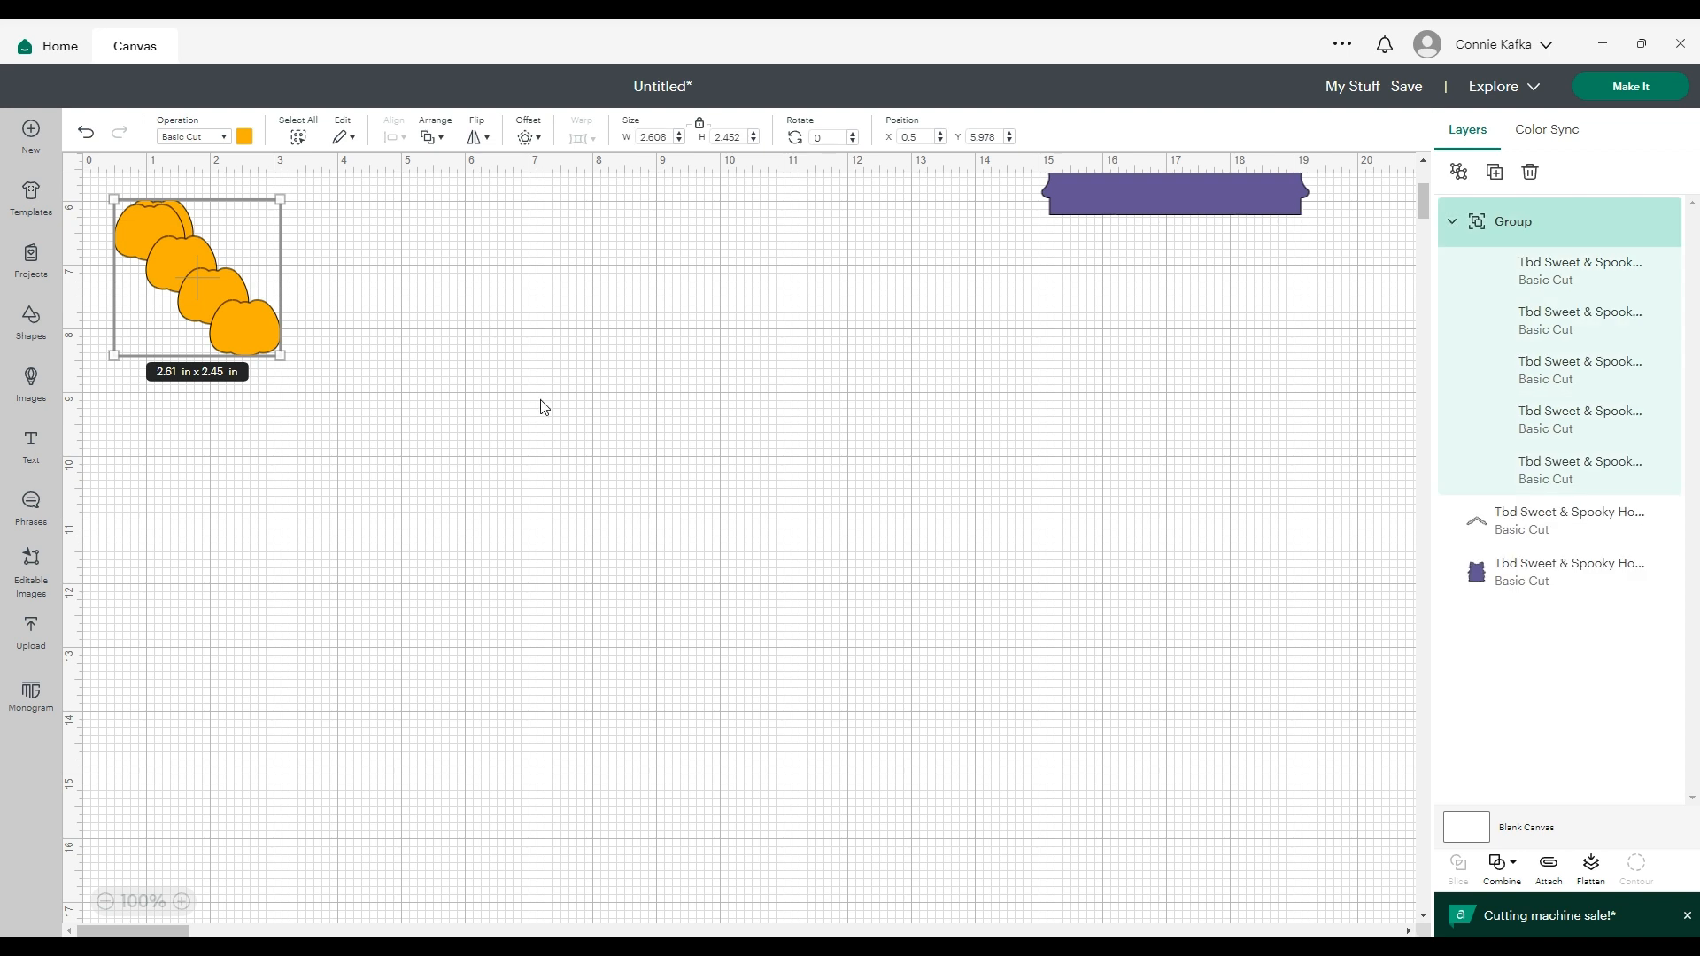
# Step: Swap the arrangement by moving the house with its trim inward and the pumpkin group to about X 16.1, Y 2.6
pyautogui.scroll(4, 983, 442)
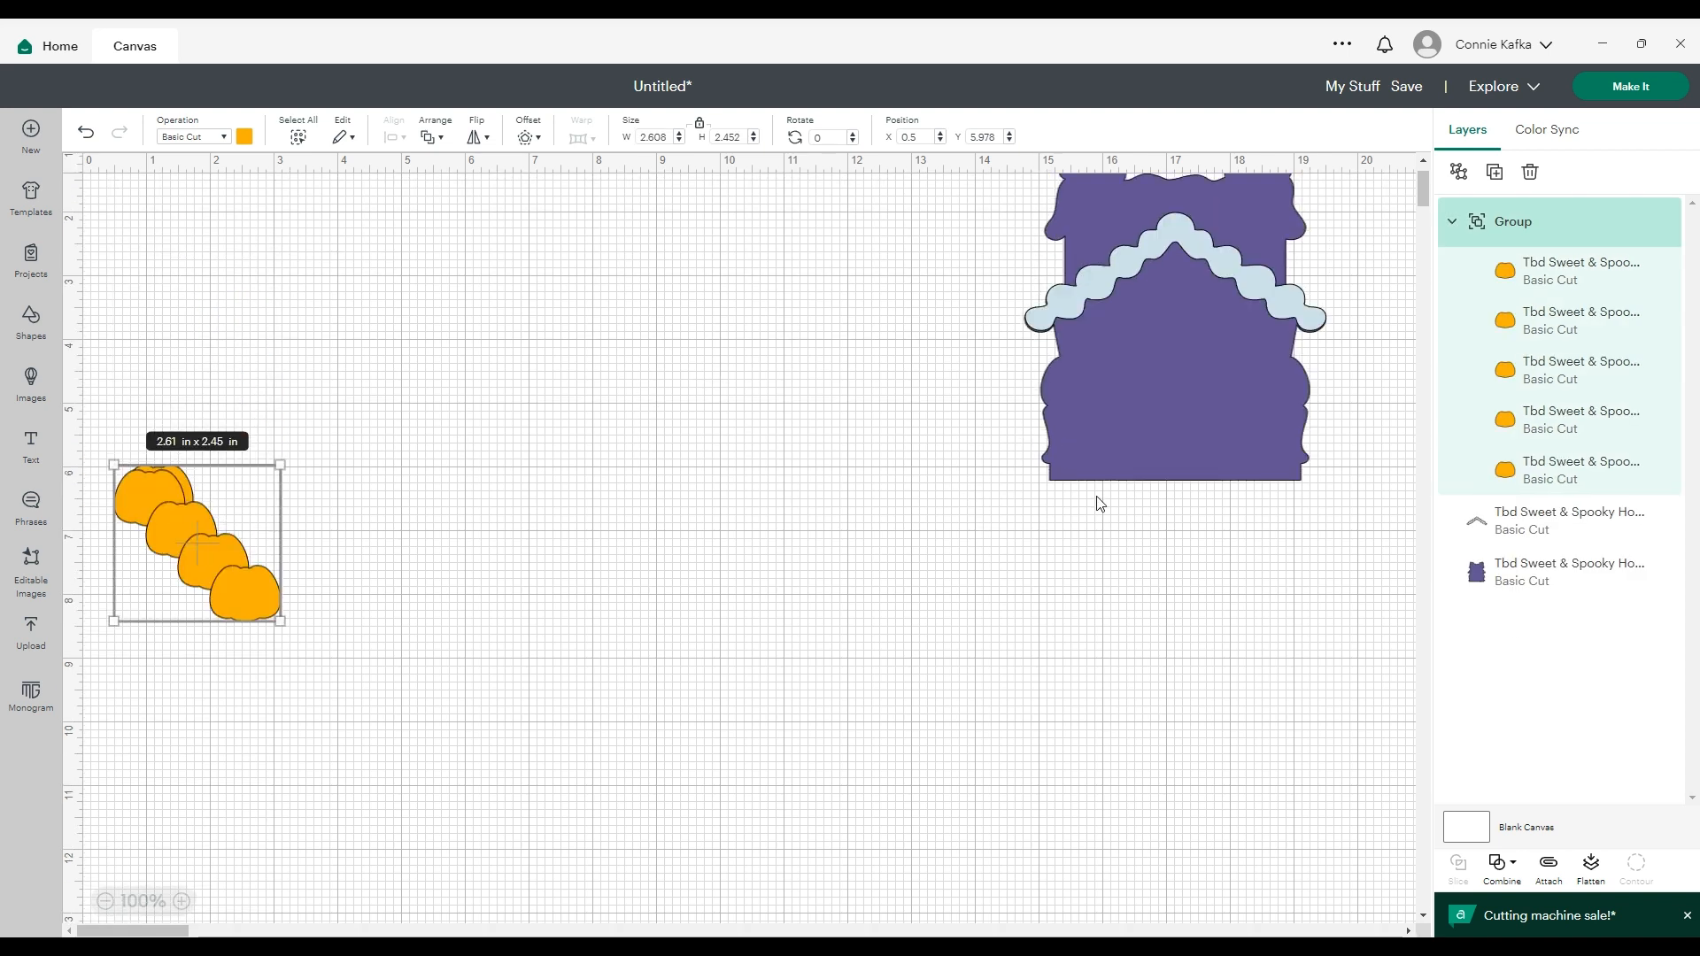
pyautogui.moveTo(1178, 574); pyautogui.dragTo(513, 438)
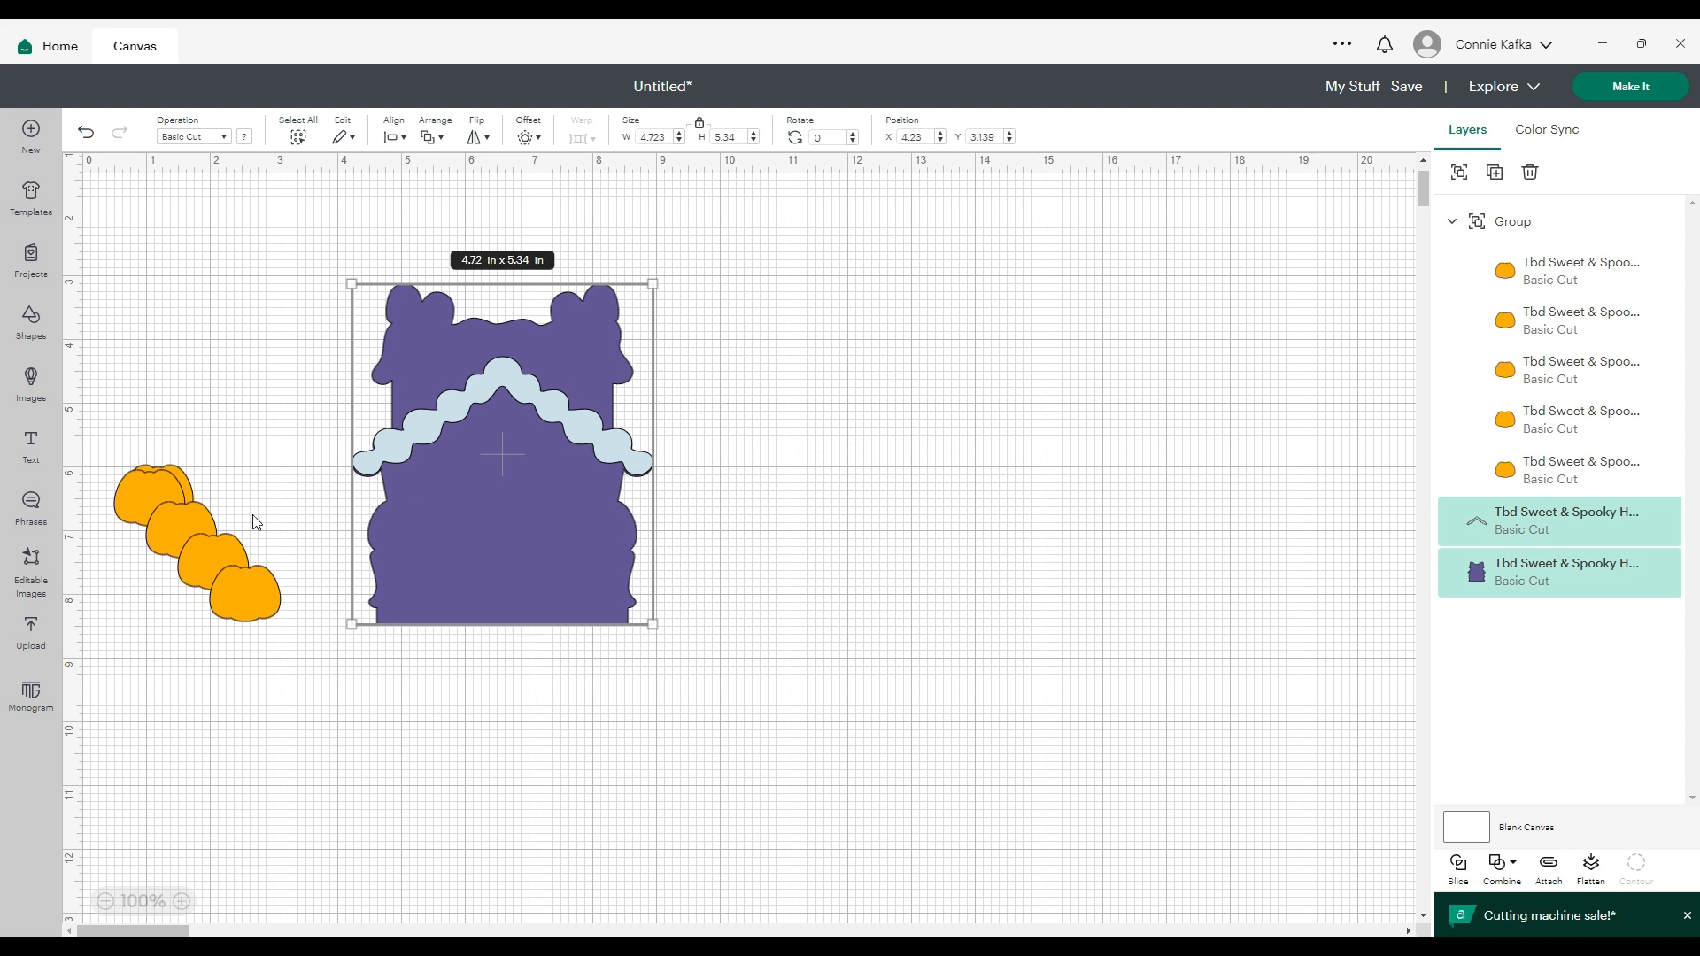
pyautogui.moveTo(194, 514); pyautogui.dragTo(1189, 298)
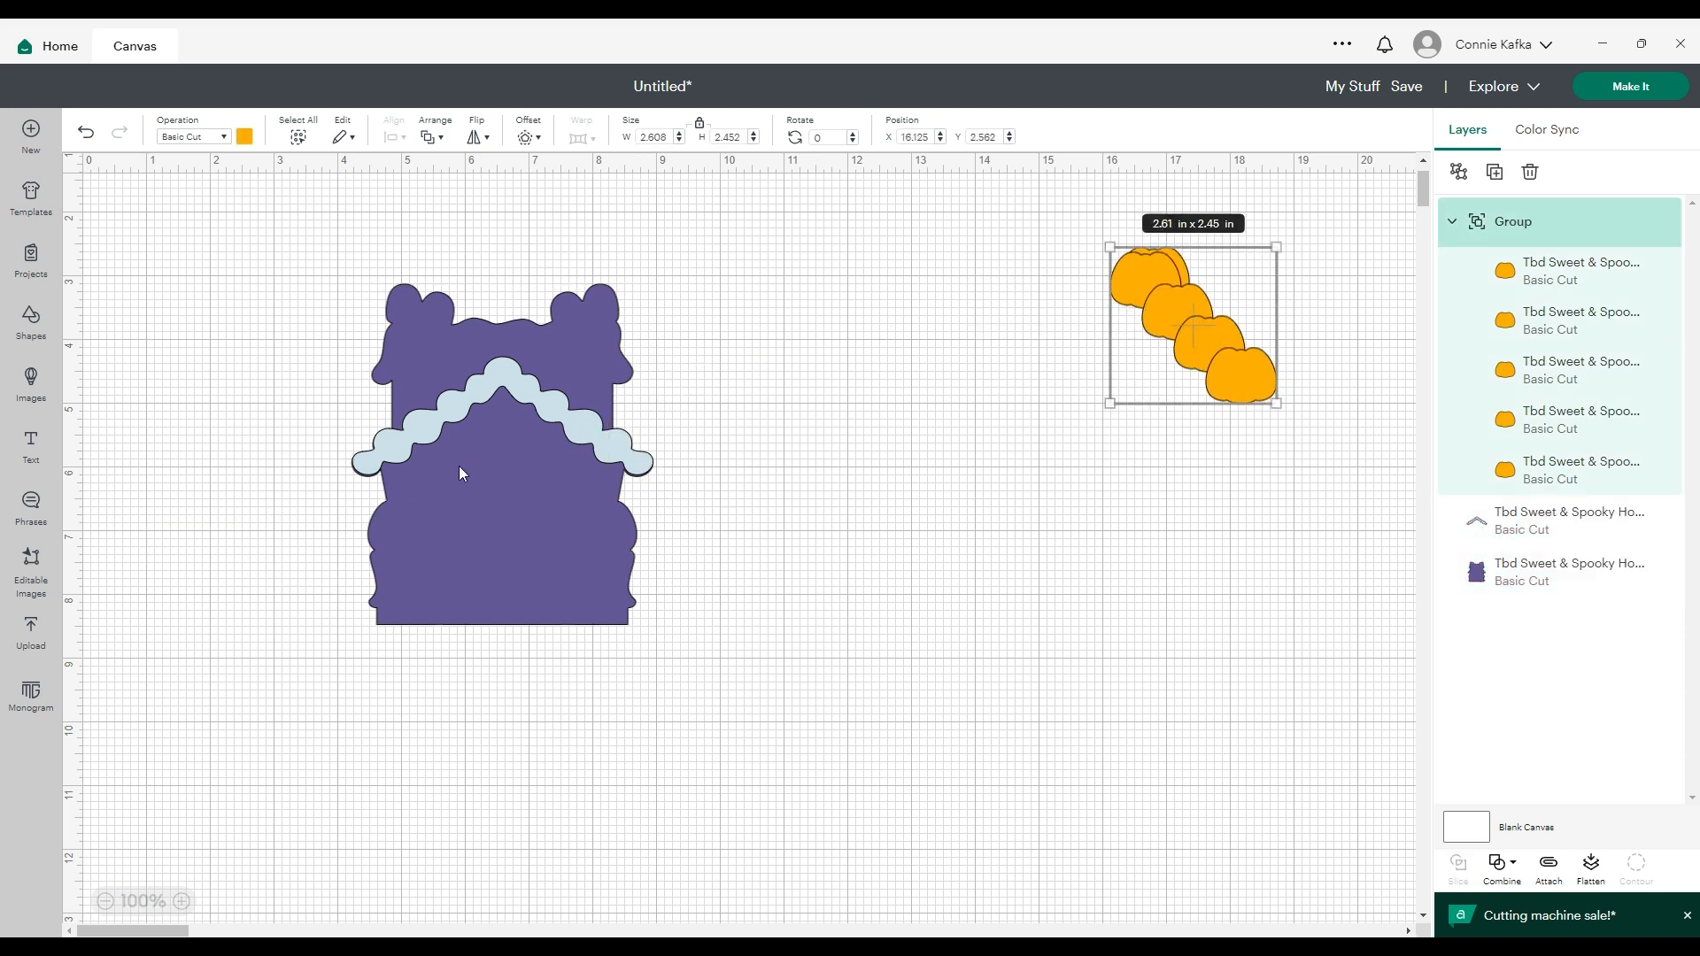
# Step: Move the house to about X 1.2, Y 2.4 and offset the roof trim from its eaves at about X 1.7, Y 3.9
pyautogui.click(341, 450)
pyautogui.moveTo(341, 450); pyautogui.dragTo(182, 419)
pyautogui.moveTo(529, 571); pyautogui.dragTo(337, 528)
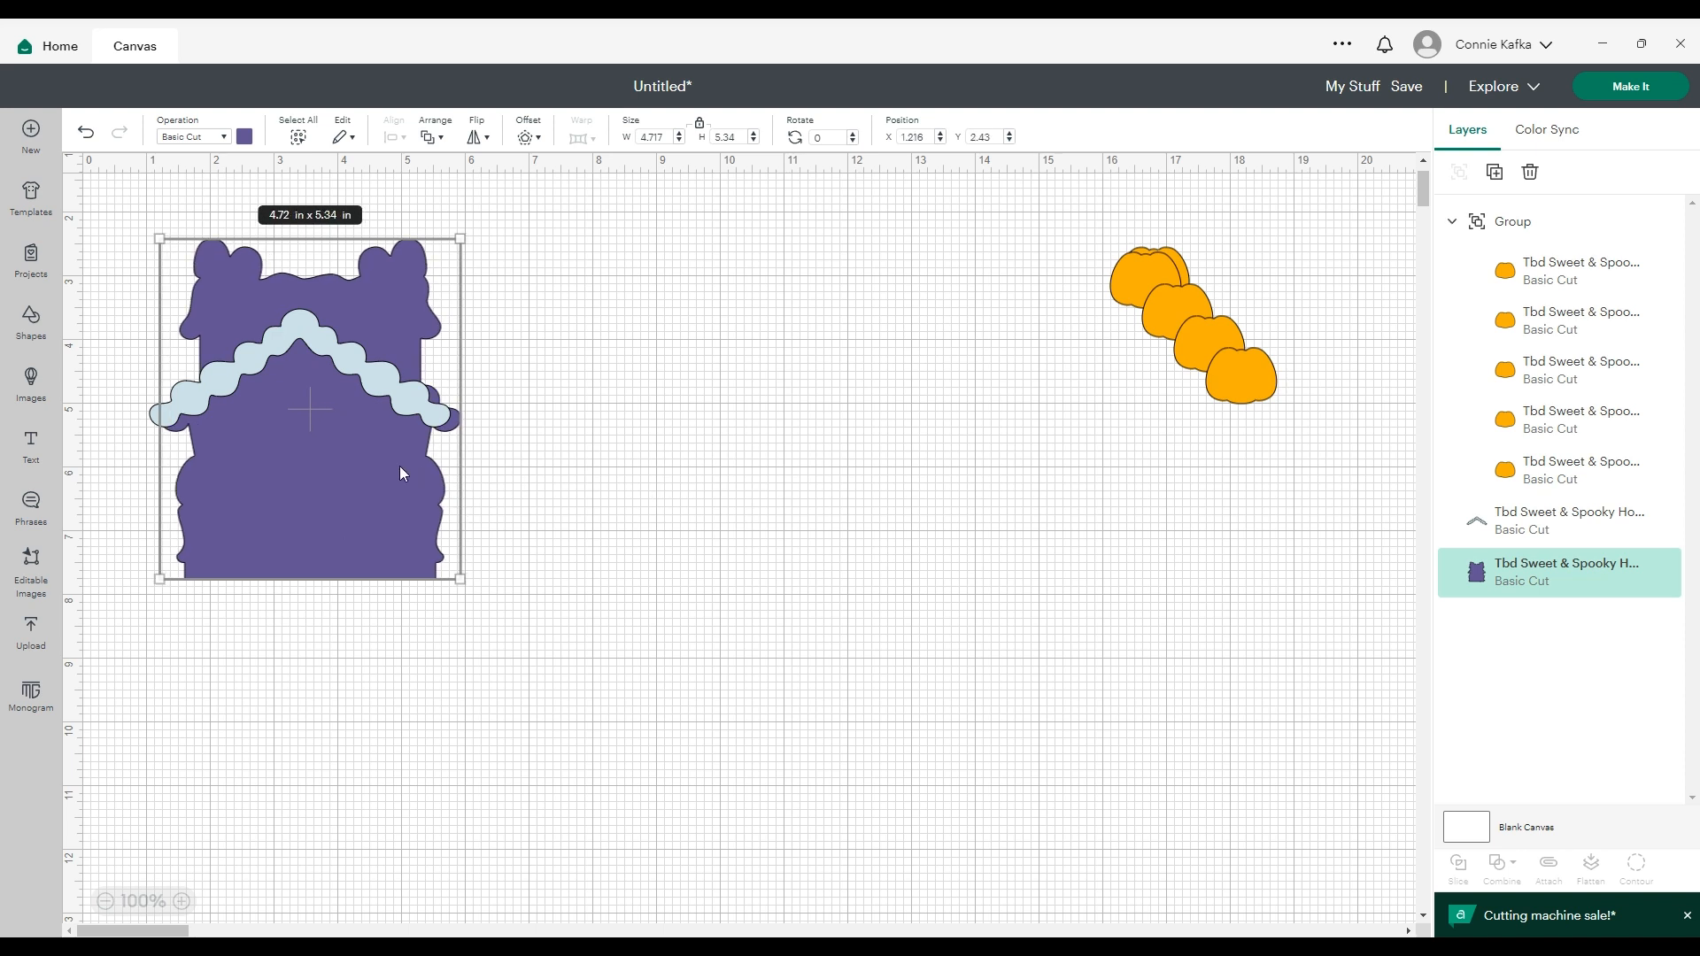
pyautogui.click(545, 419)
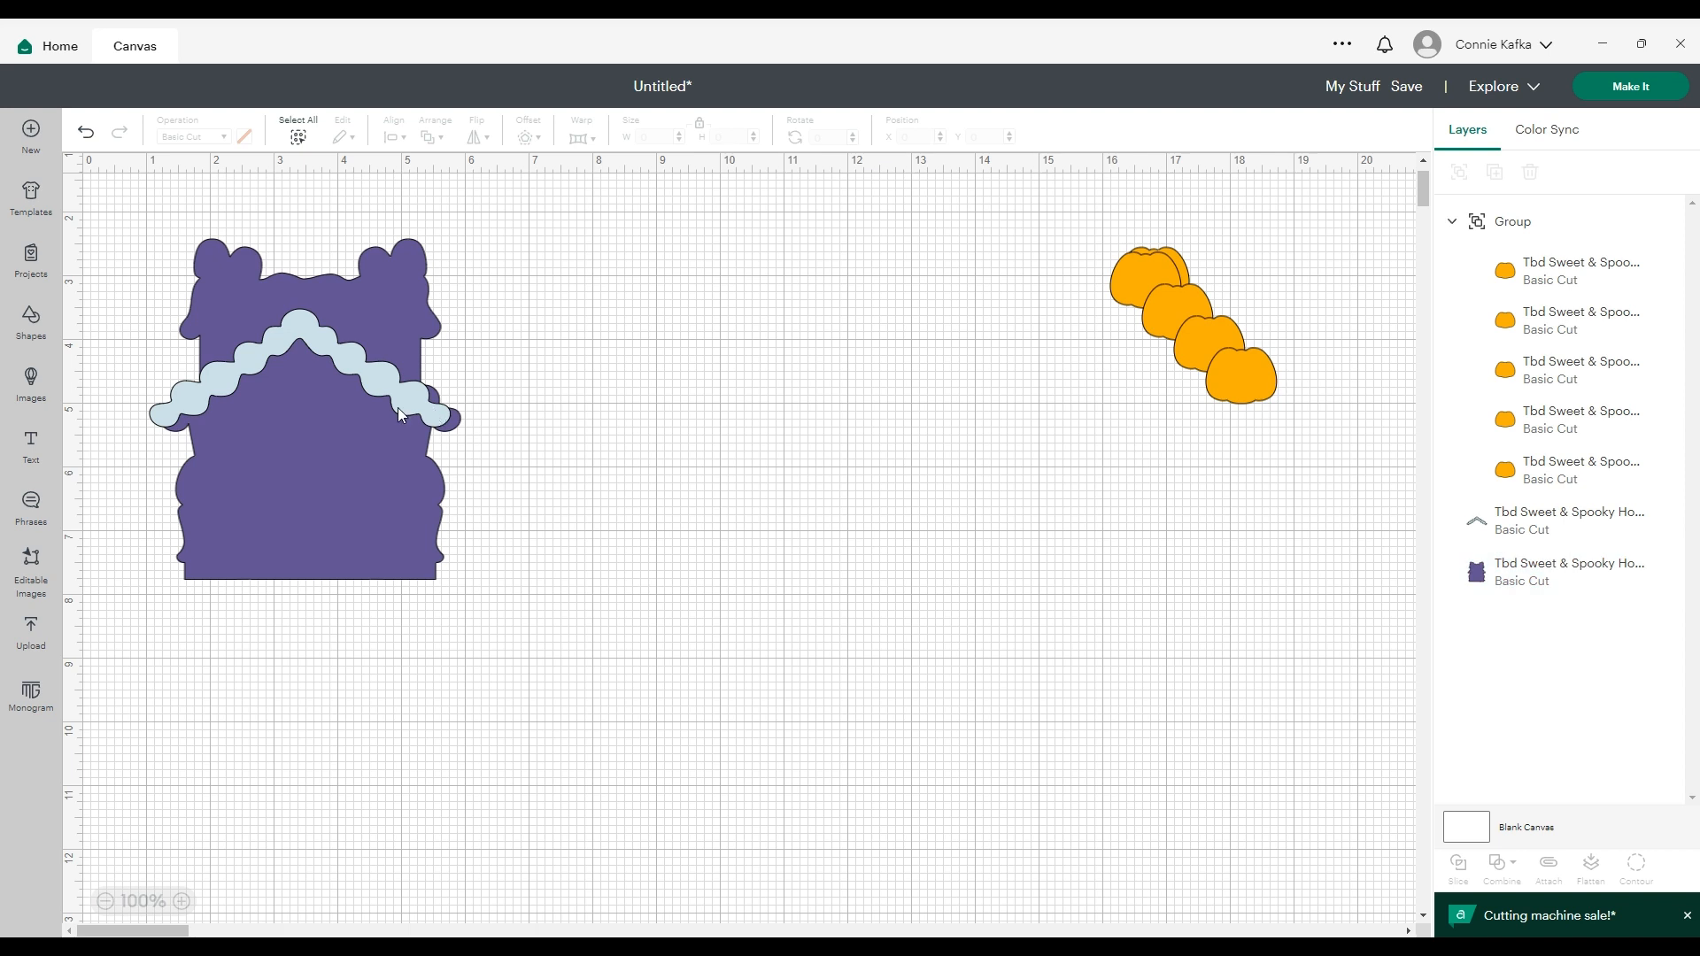
pyautogui.moveTo(398, 408); pyautogui.dragTo(440, 431)
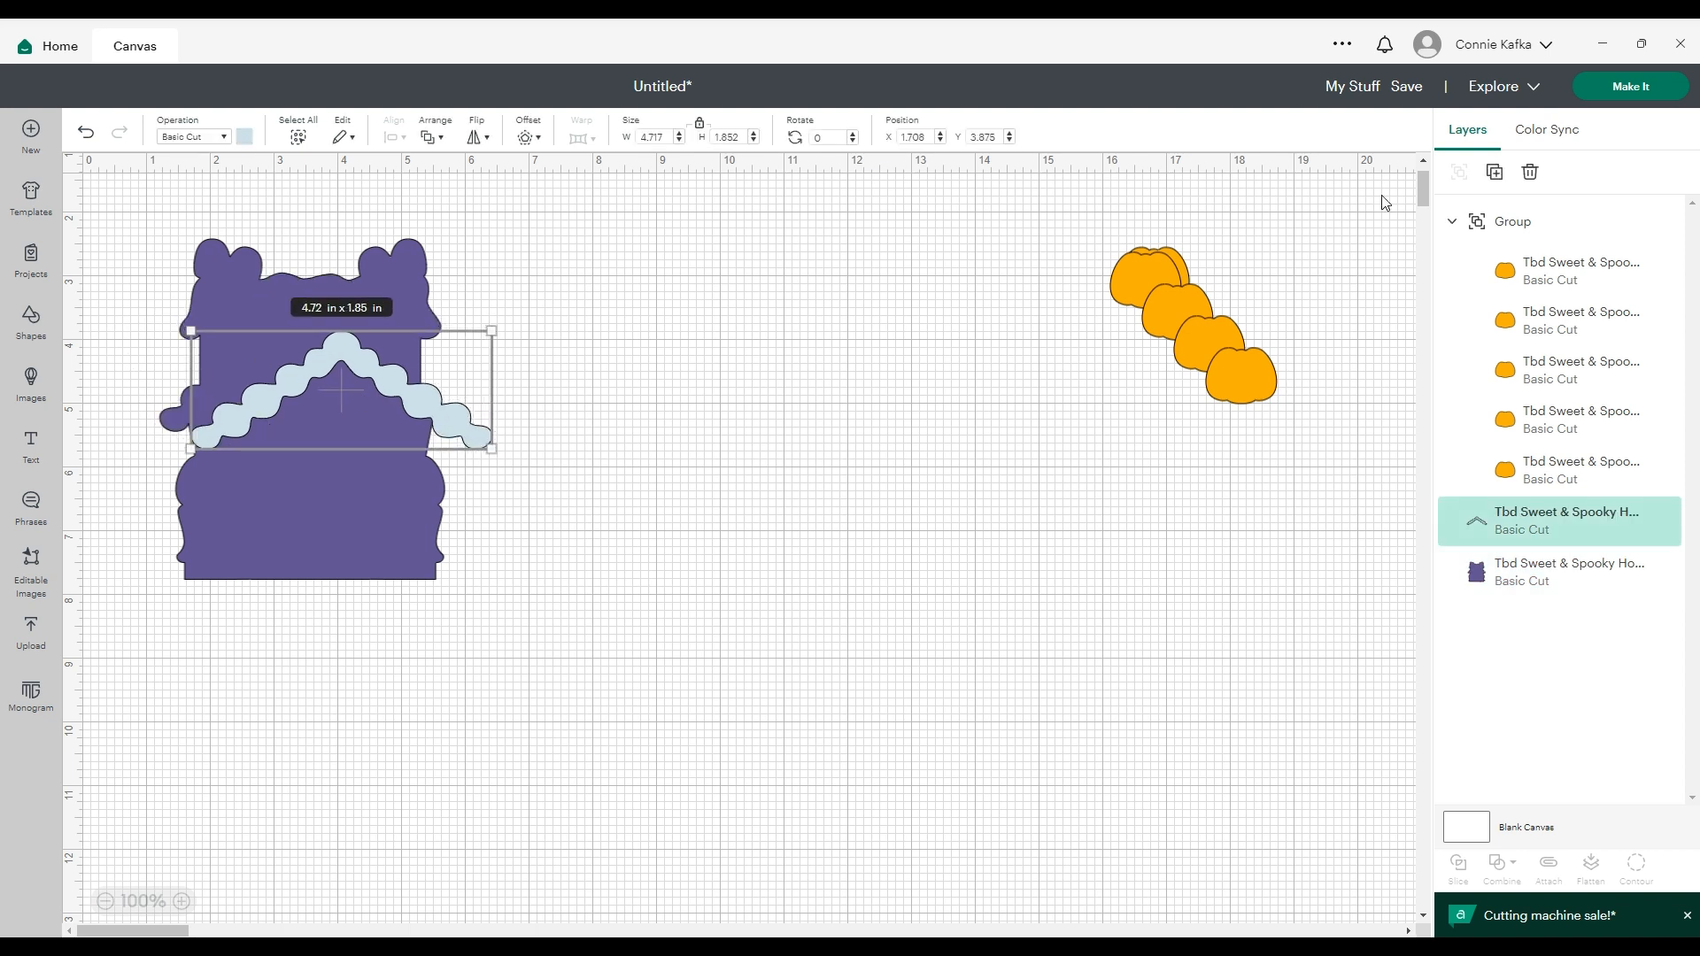
# Step: Duplicate the house and roof trim together, ungrouped, and place the copies between the original house and the pumpkins
pyautogui.moveTo(602, 611); pyautogui.dragTo(318, 354)
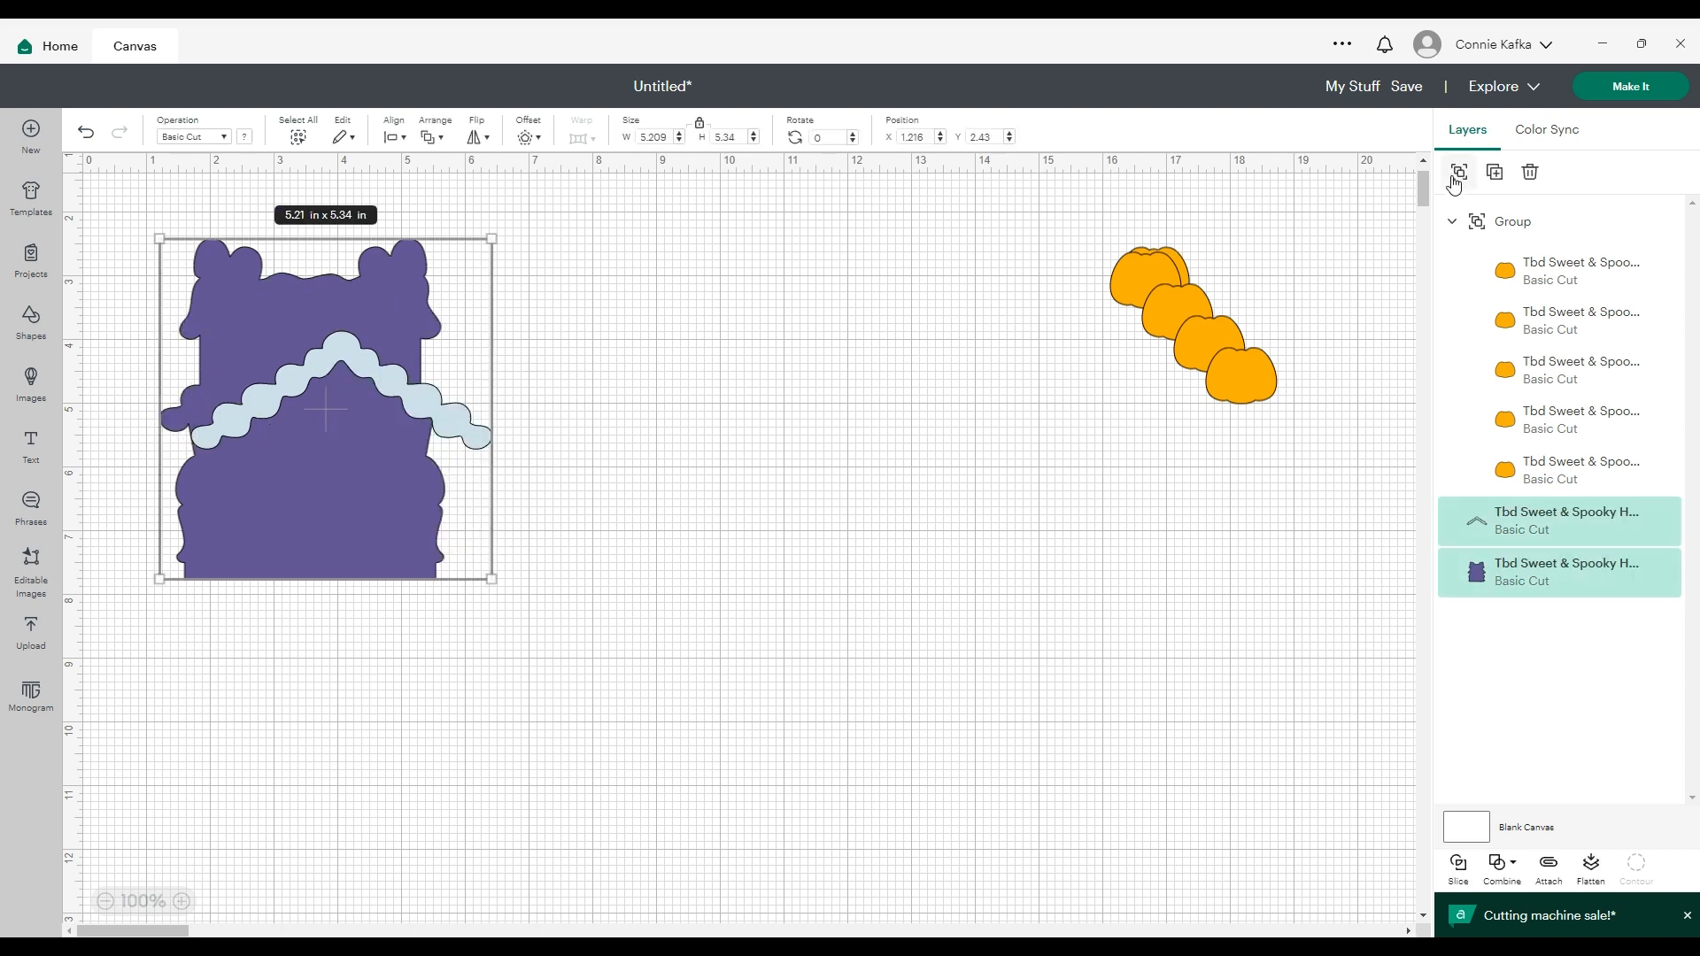
pyautogui.click(1457, 173)
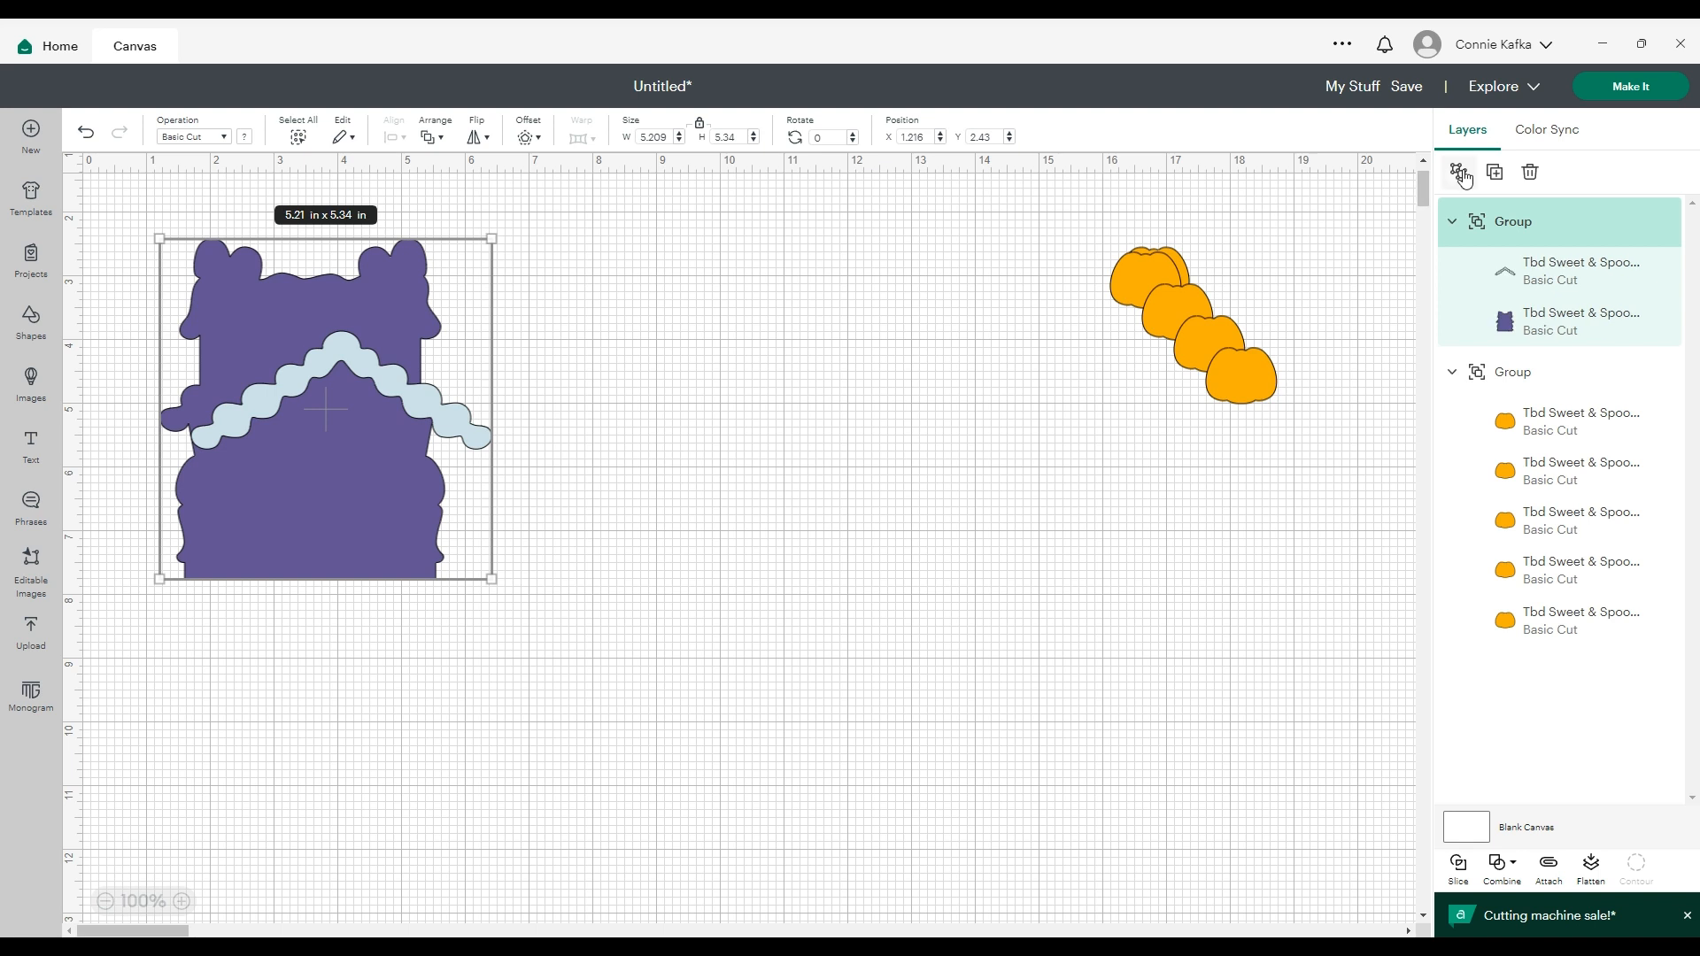
pyautogui.click(1461, 173)
pyautogui.click(1495, 173)
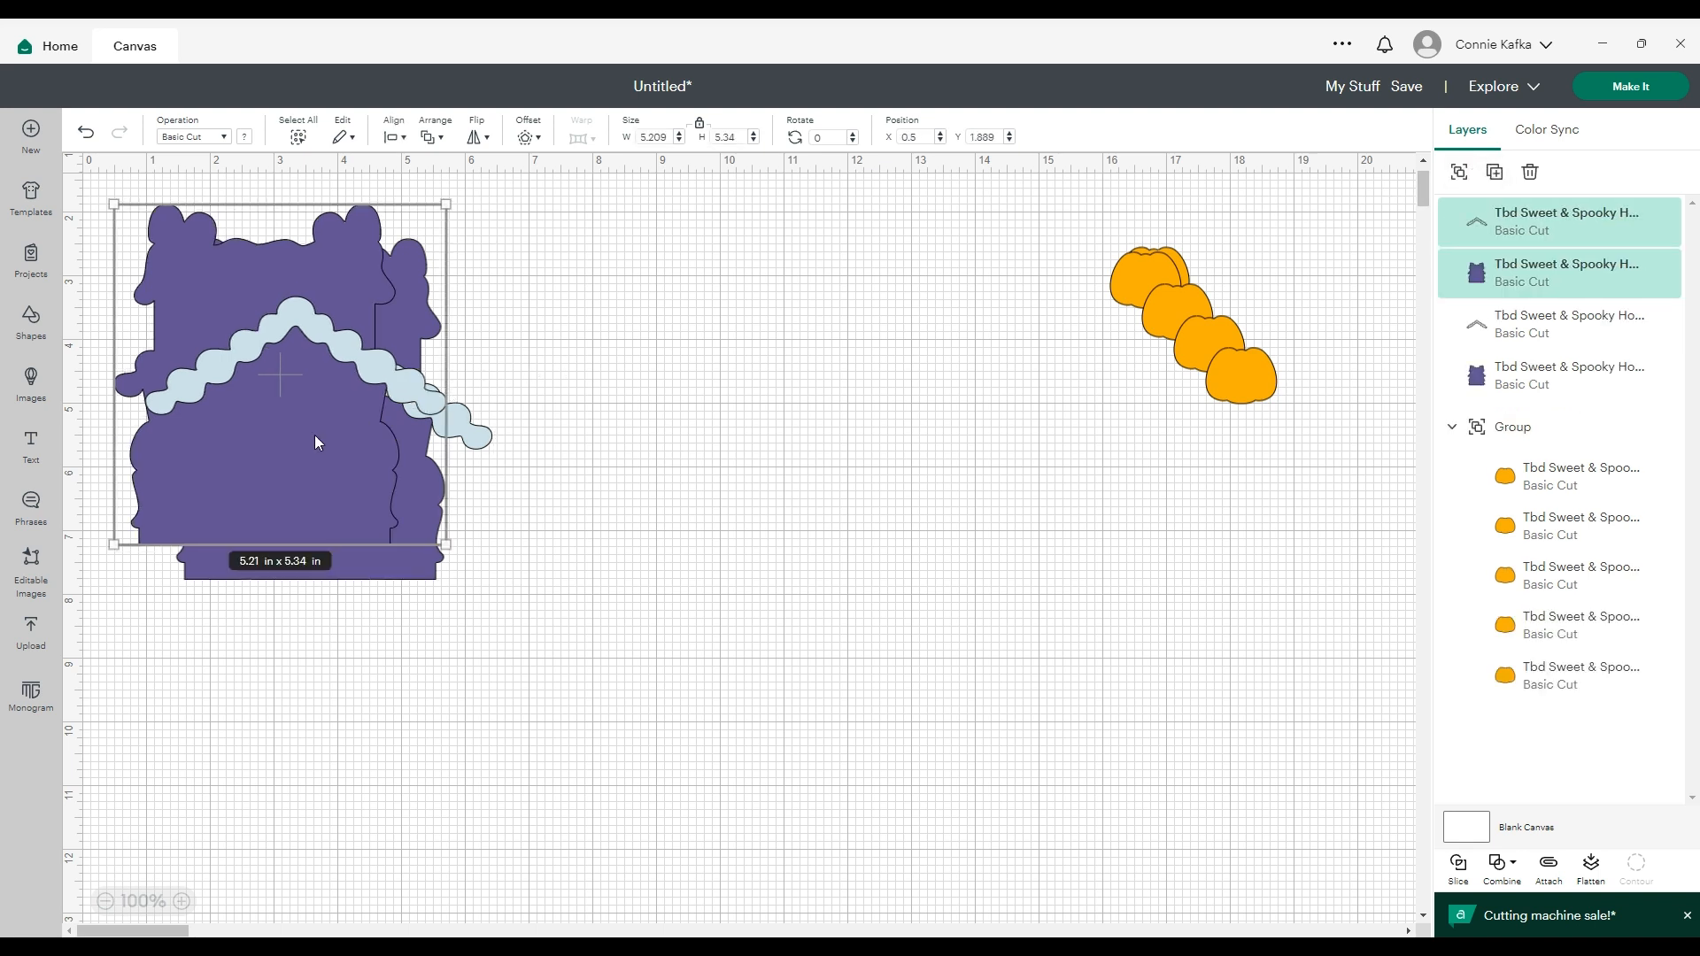
pyautogui.moveTo(315, 434); pyautogui.dragTo(797, 501)
pyautogui.click(837, 692)
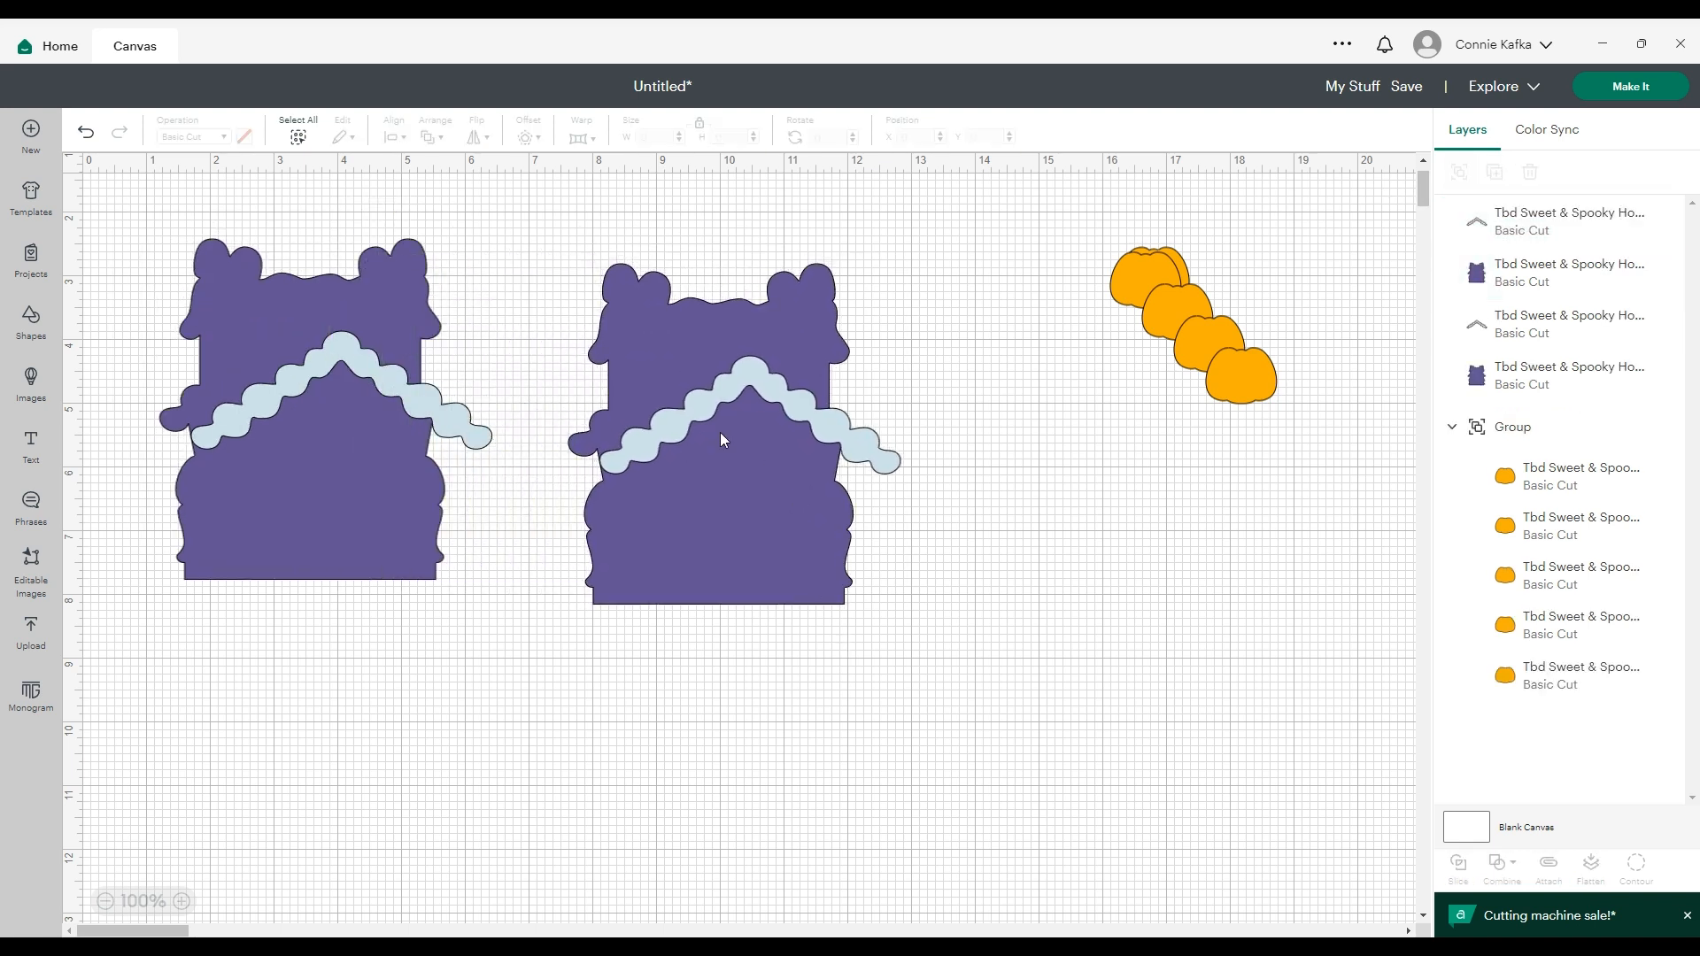
# Step: Align the original roof trim with its house's eaves, then hide the two pieces as one group
pyautogui.click(317, 376)
pyautogui.moveTo(317, 376); pyautogui.dragTo(286, 357)
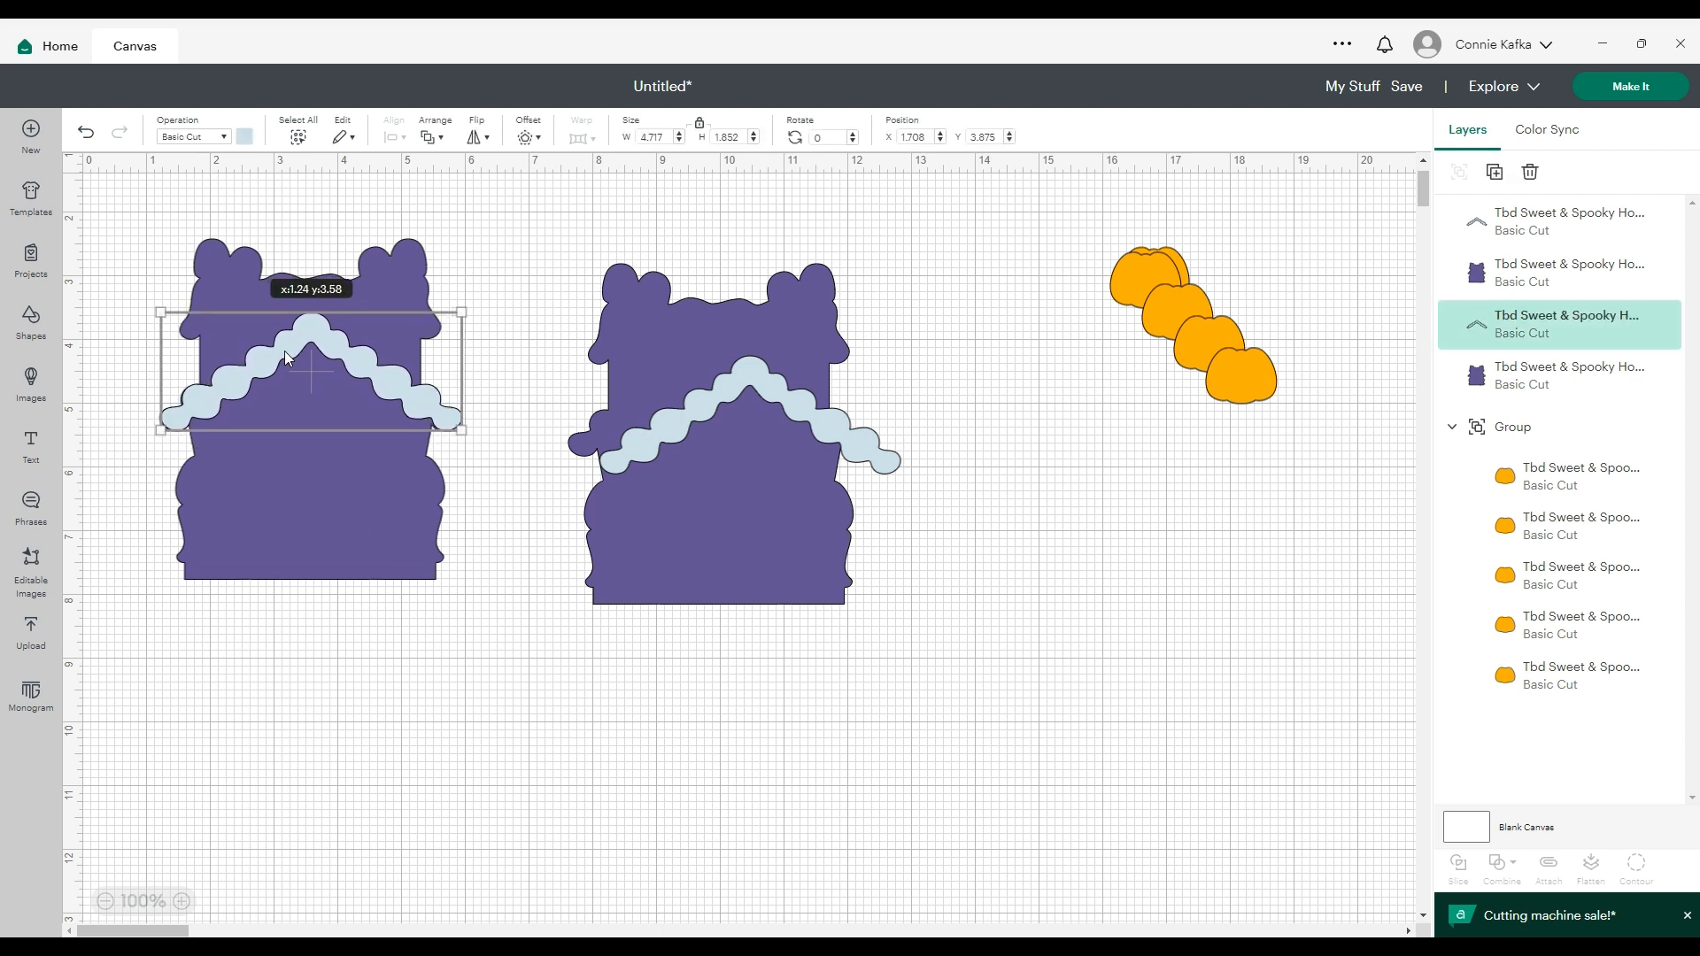
pyautogui.moveTo(387, 687); pyautogui.dragTo(241, 248)
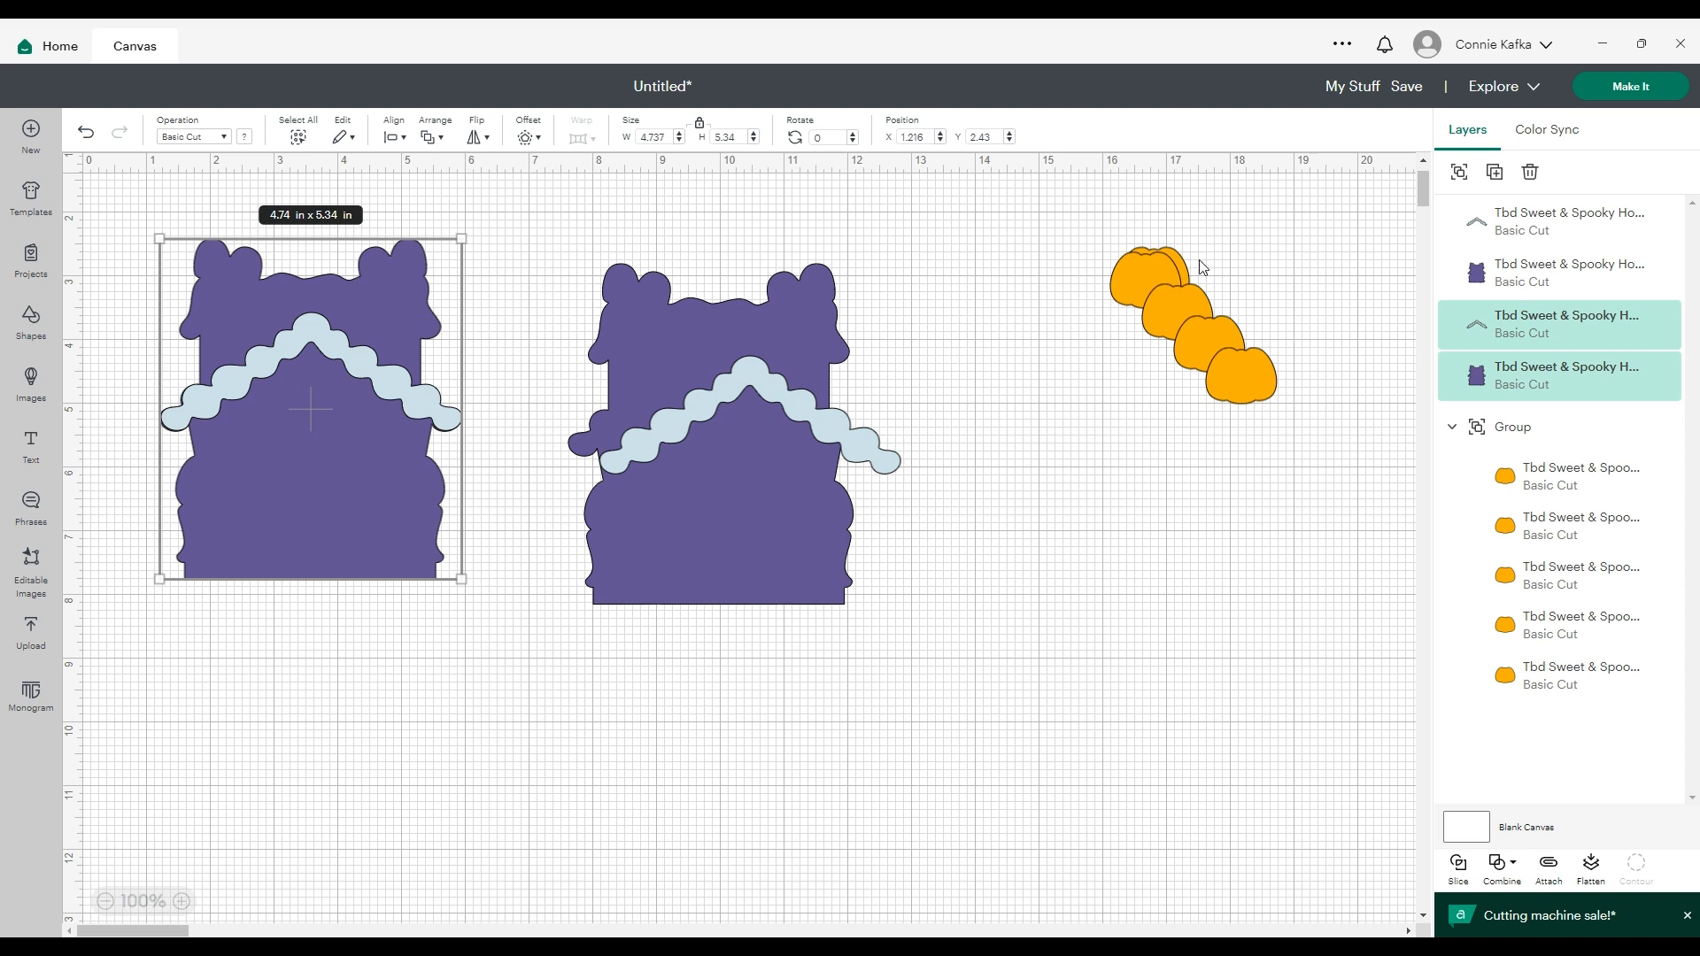
pyautogui.click(1459, 172)
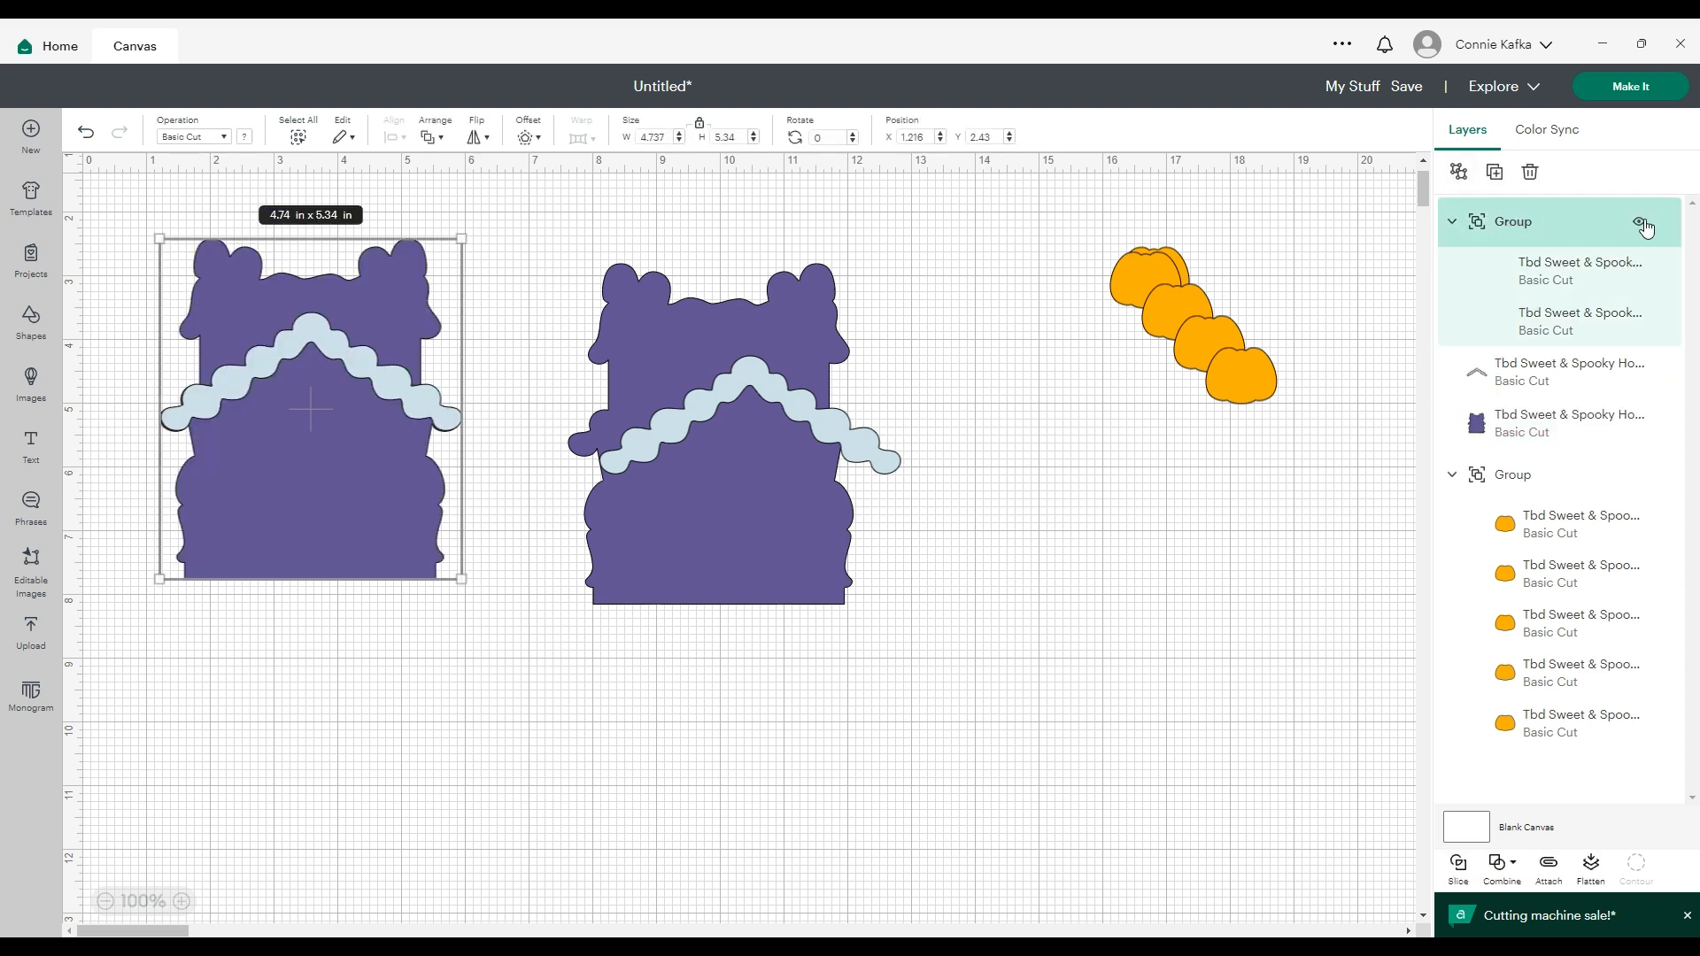
pyautogui.click(1640, 223)
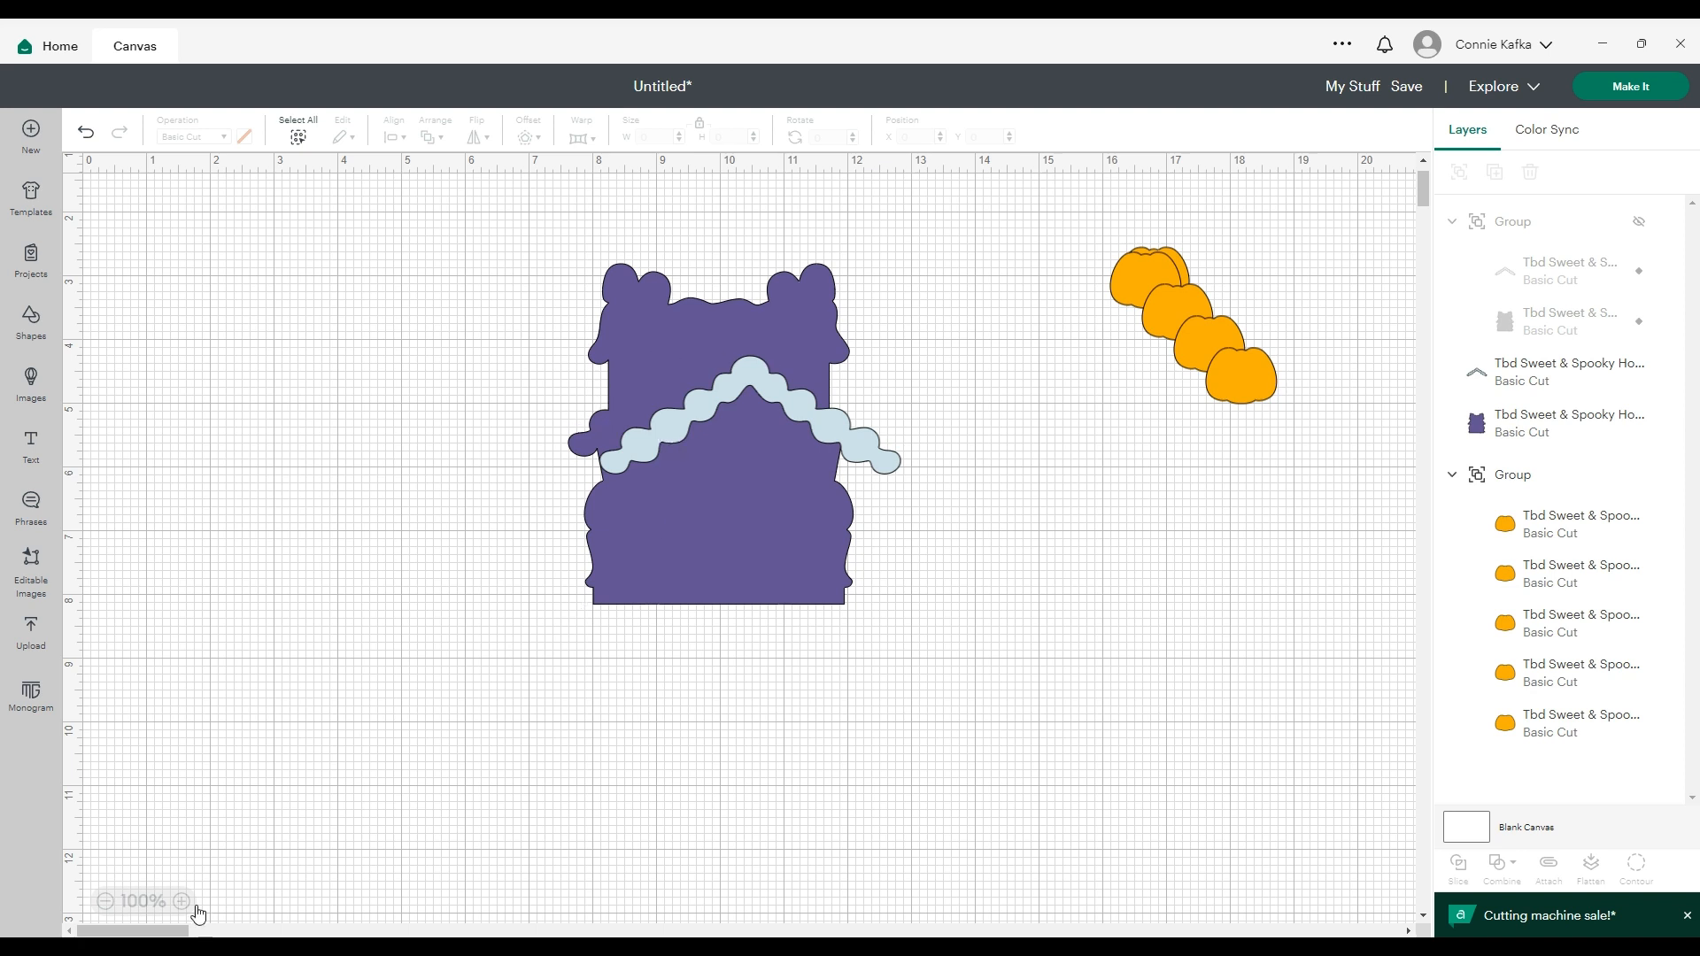
# Step: Align the duplicate roof trim with the visible house's eaves at about X 7.6, Y 4.0
pyautogui.click(182, 900)
pyautogui.click(181, 901)
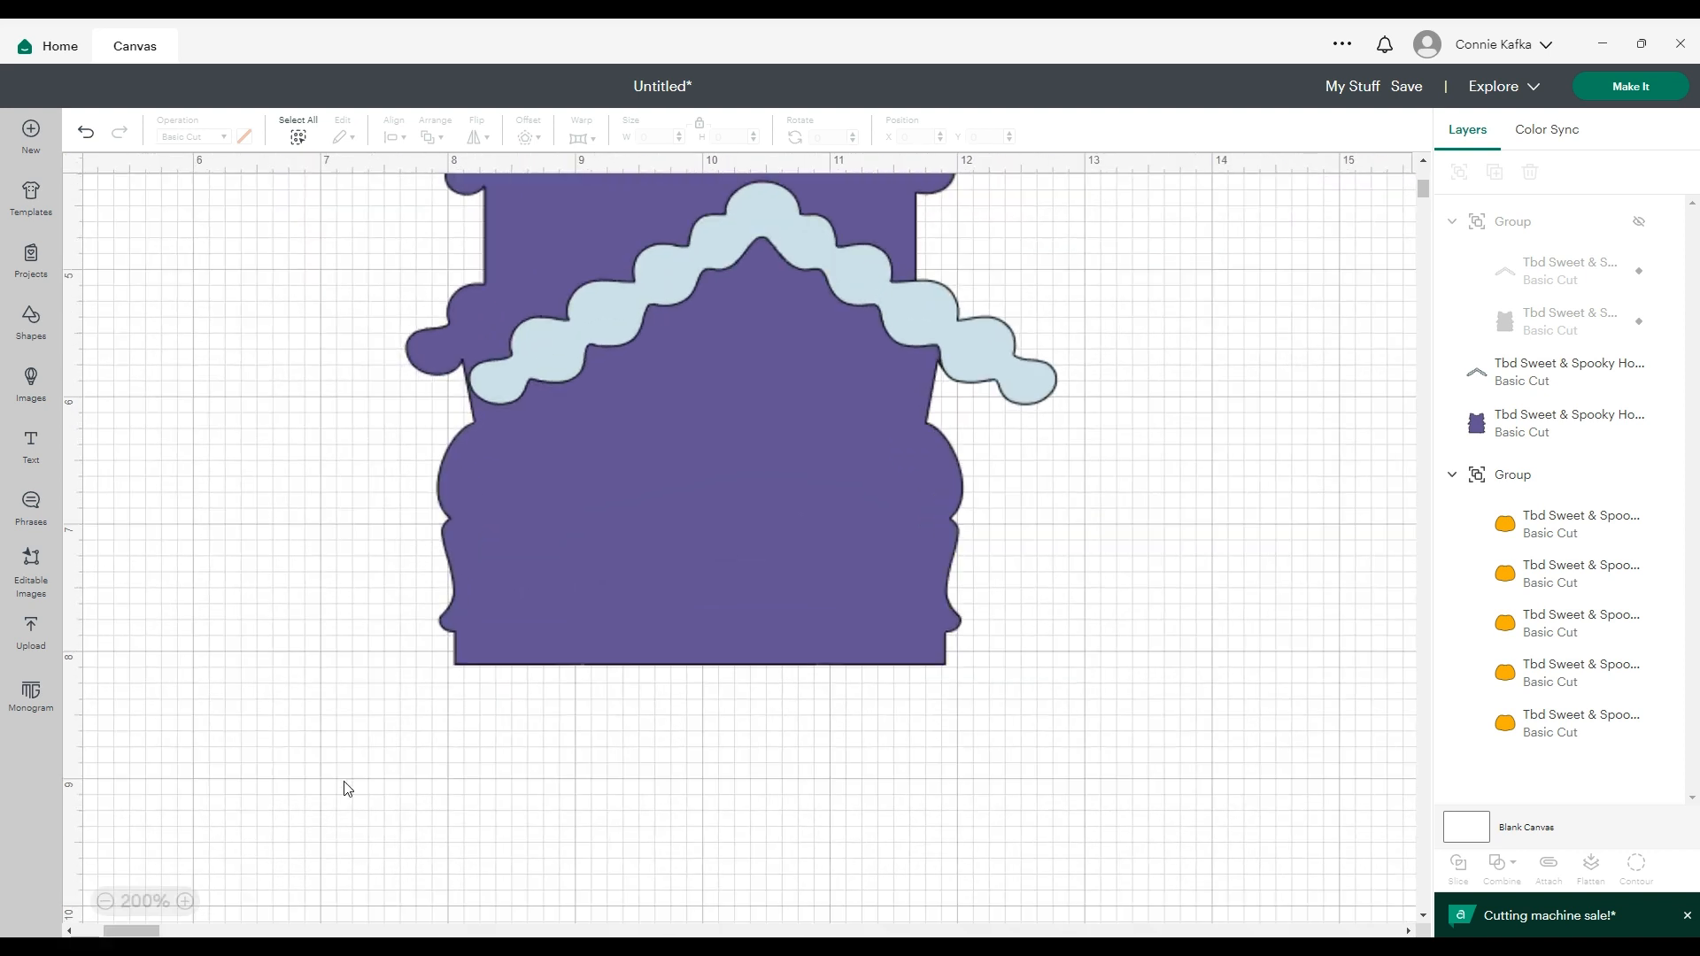
pyautogui.scroll(3, 347, 788)
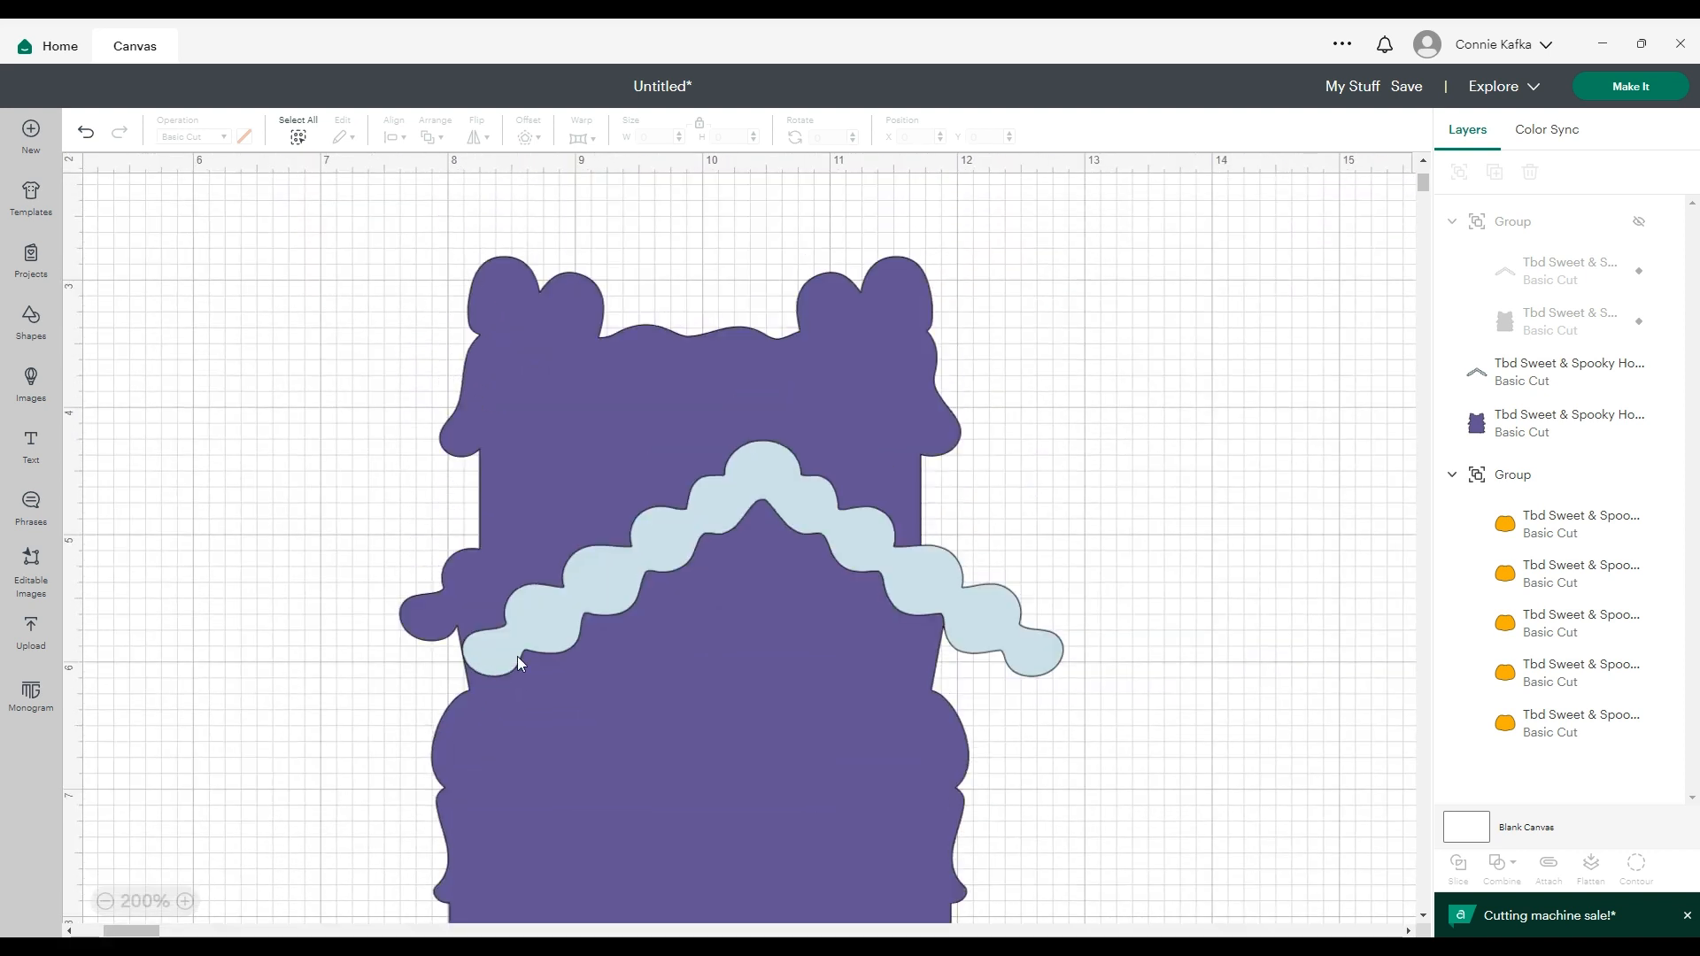
pyautogui.moveTo(517, 657); pyautogui.dragTo(456, 623)
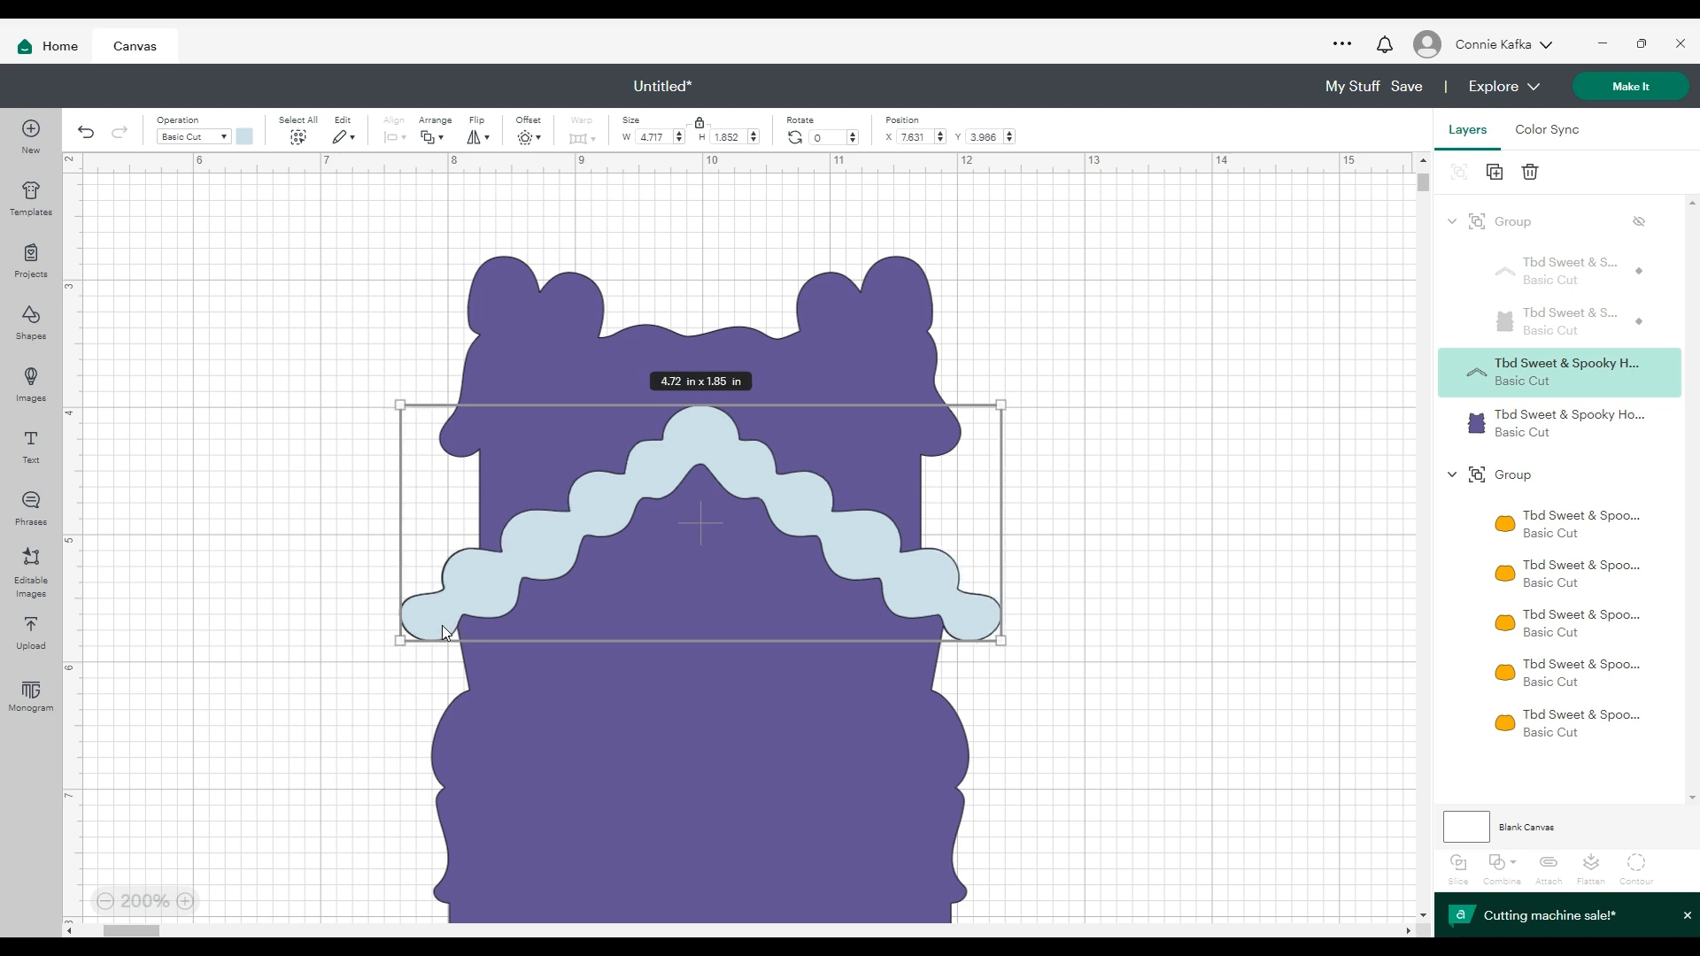
# Step: Move the house to about X 7.9, Y 2.8 and shift the roof trim to about X 7.9, Y 4.0 to match its eaves
pyautogui.click(186, 901)
pyautogui.click(186, 902)
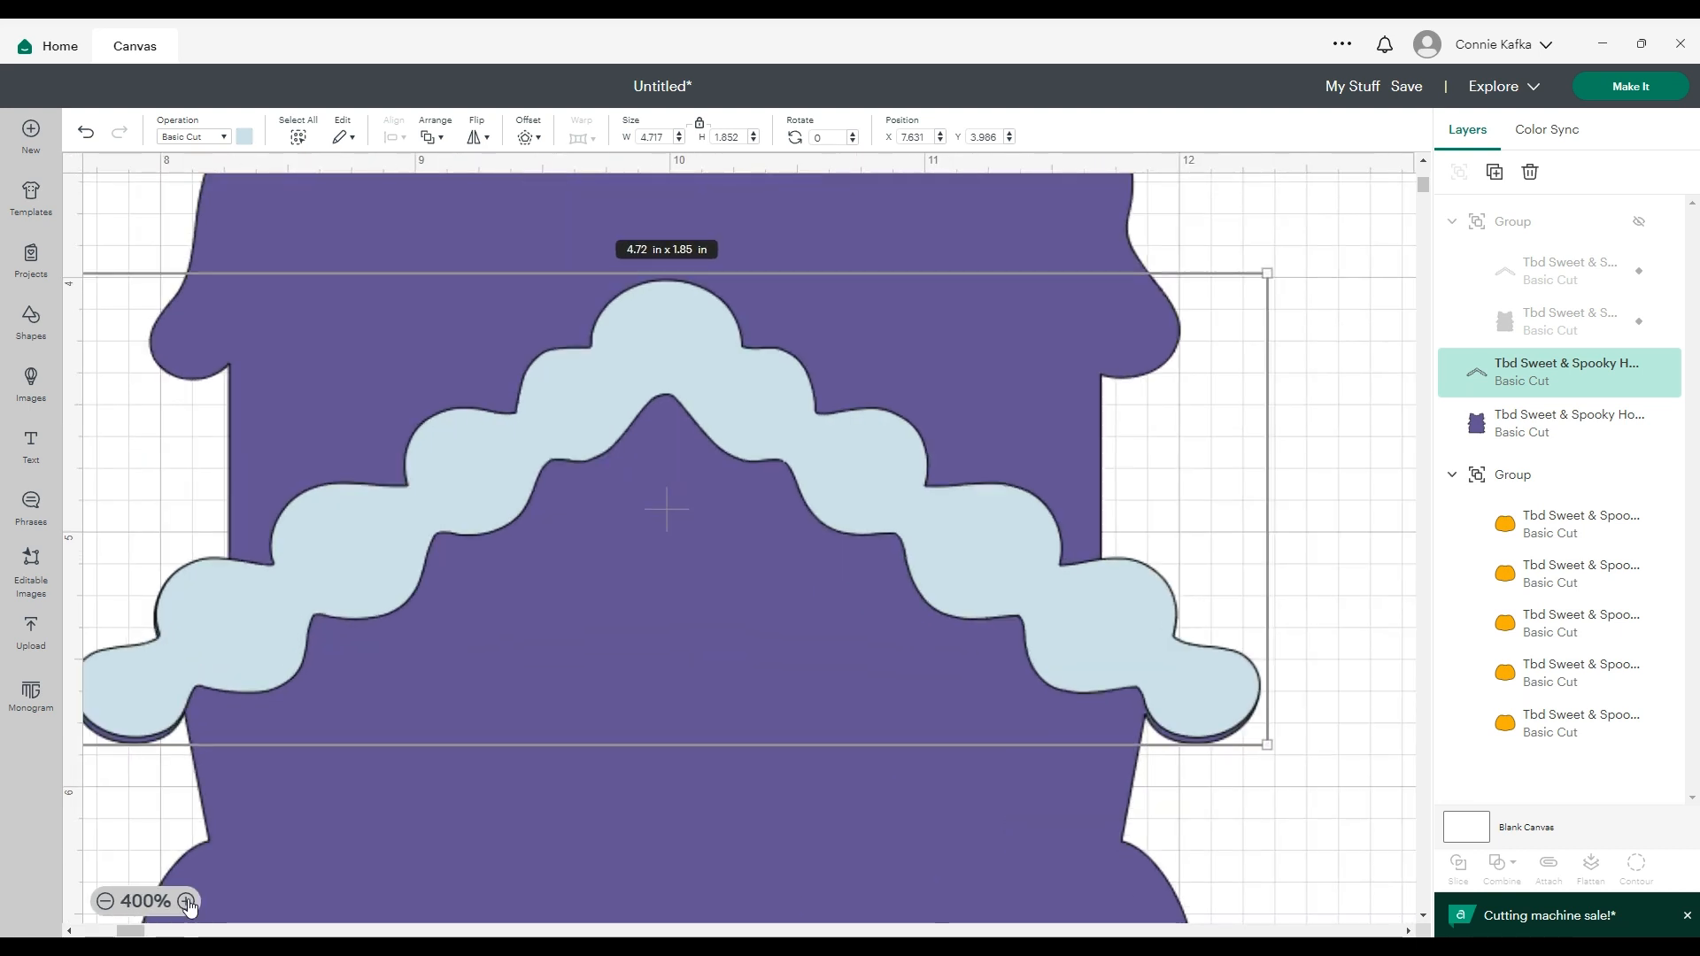
pyautogui.moveTo(254, 827); pyautogui.dragTo(294, 827)
pyautogui.moveTo(257, 682); pyautogui.dragTo(285, 682)
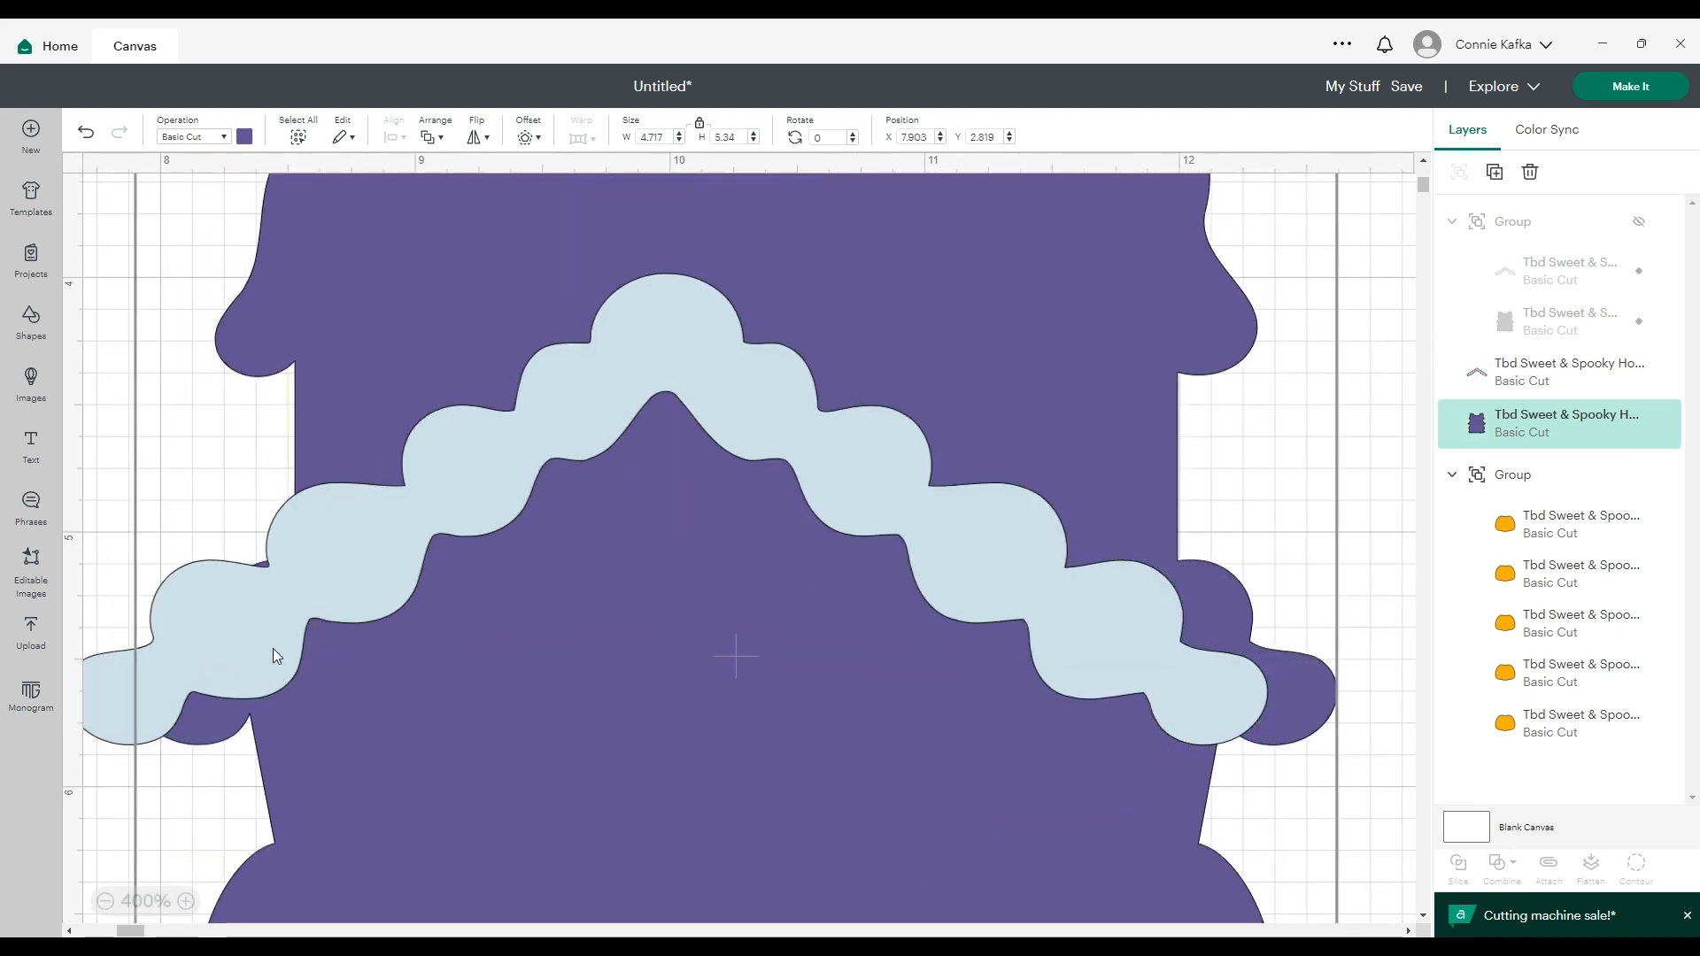
pyautogui.click(221, 547)
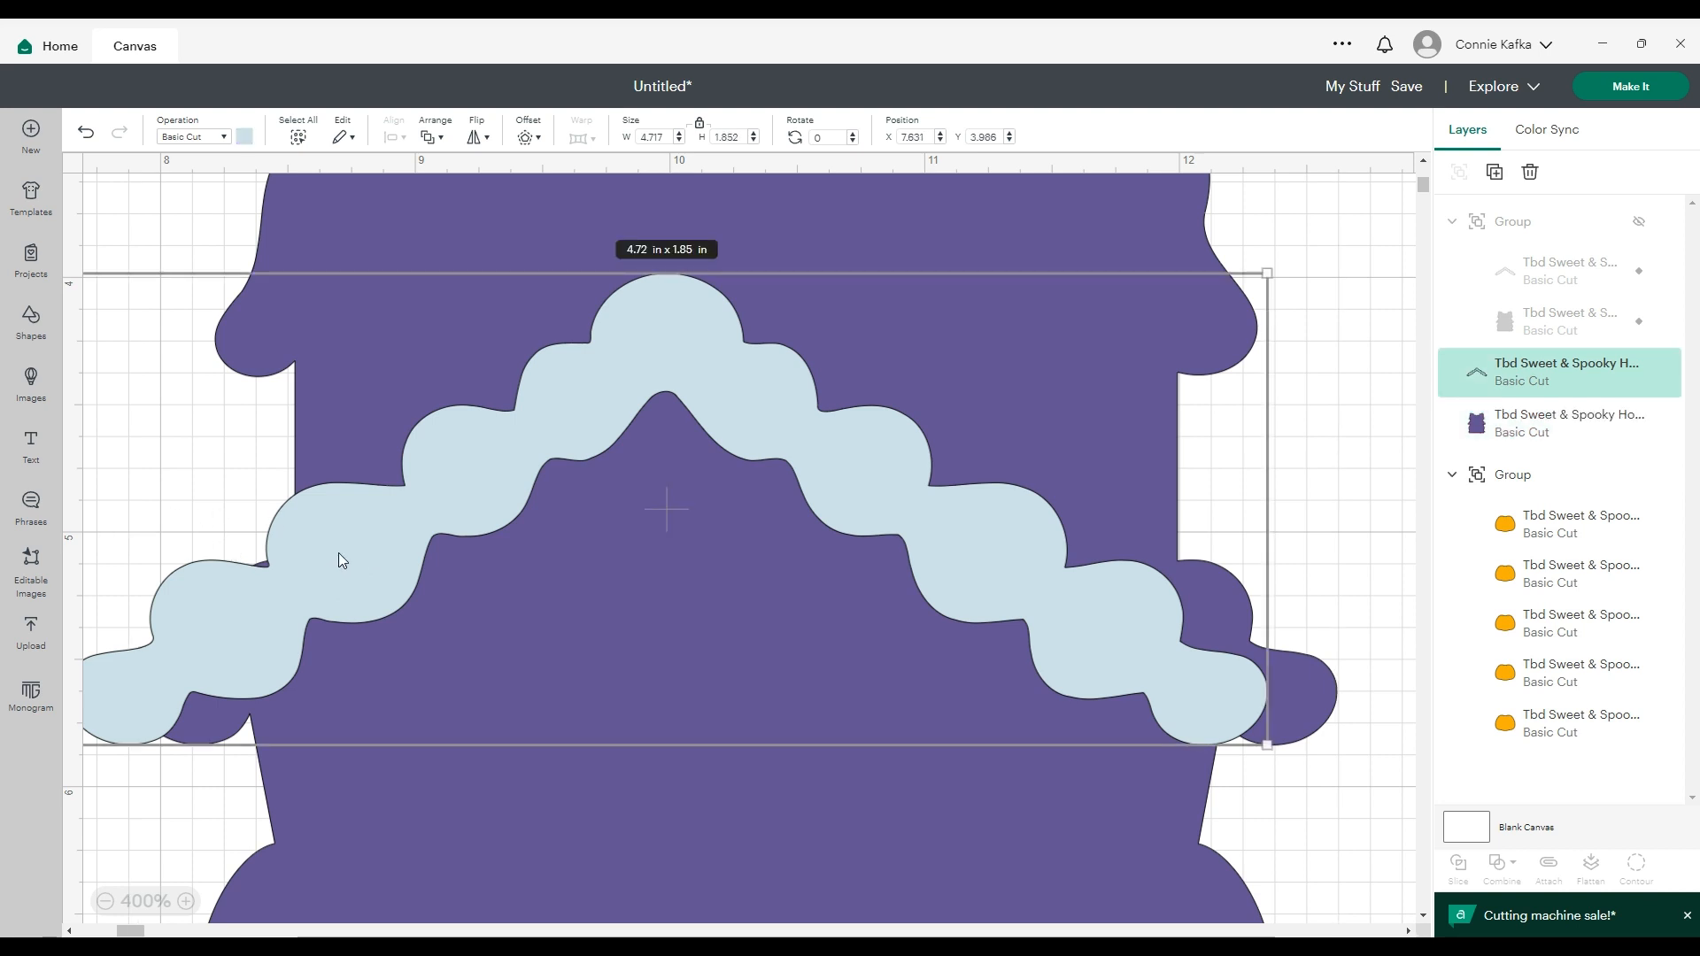
pyautogui.moveTo(363, 549); pyautogui.dragTo(432, 545)
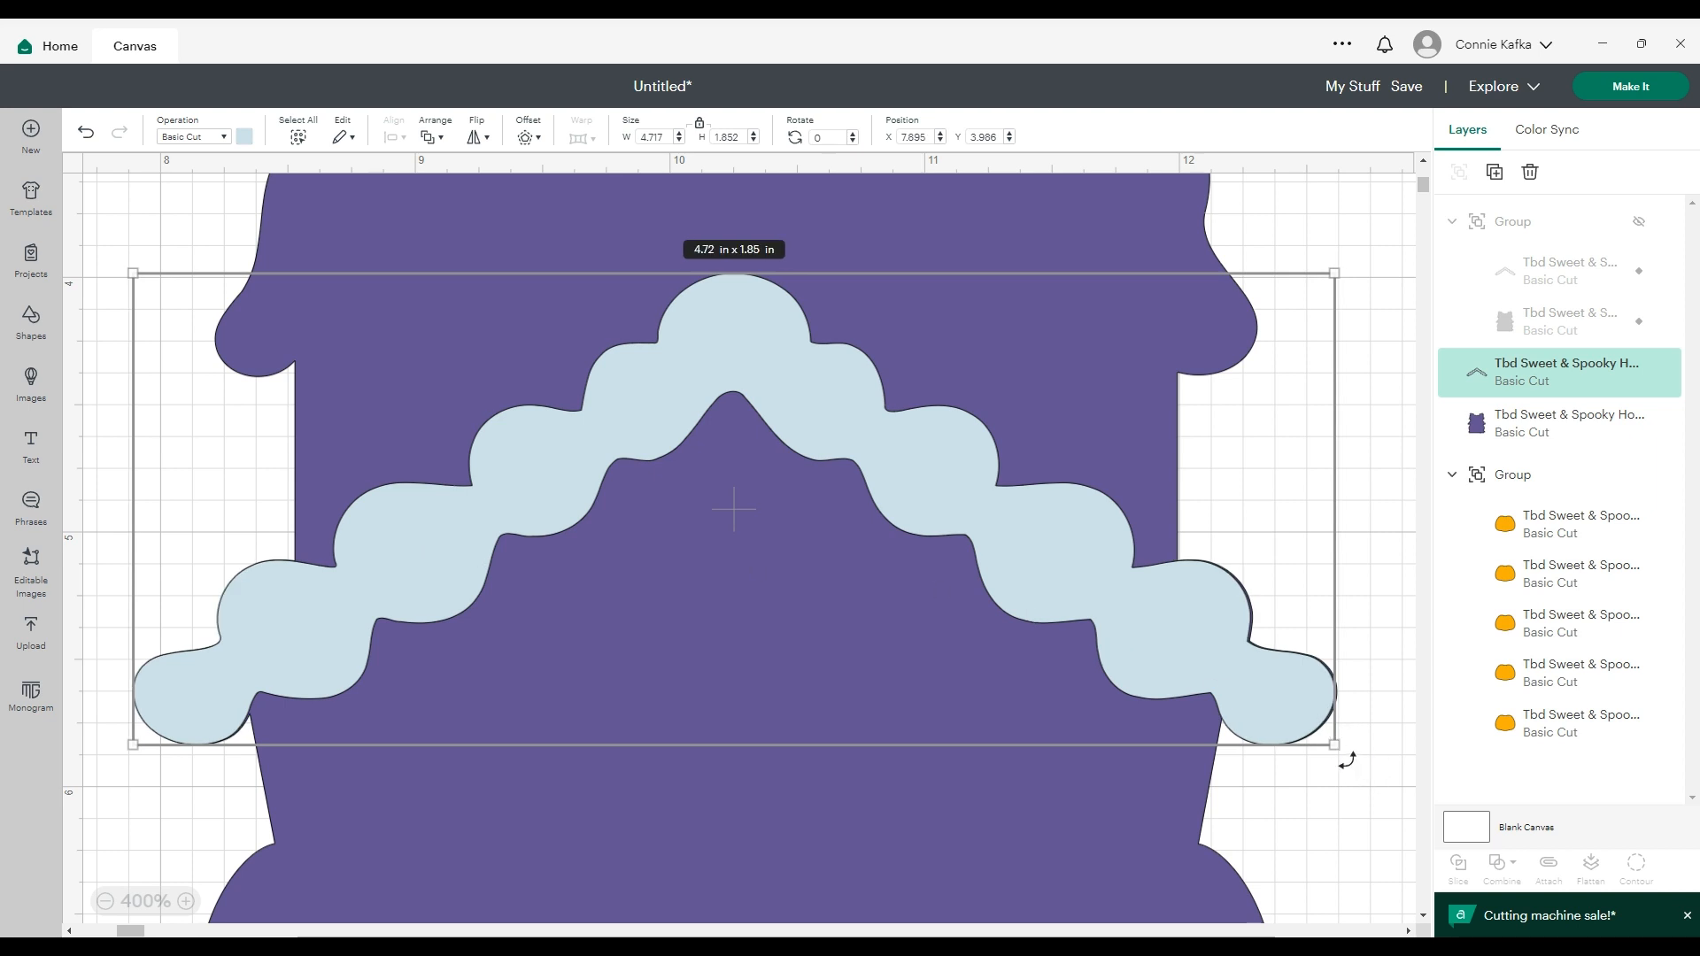
# Step: Rotate the roof trim slightly counterclockwise to about 359.86 degrees
pyautogui.moveTo(1347, 760); pyautogui.dragTo(1352, 758)
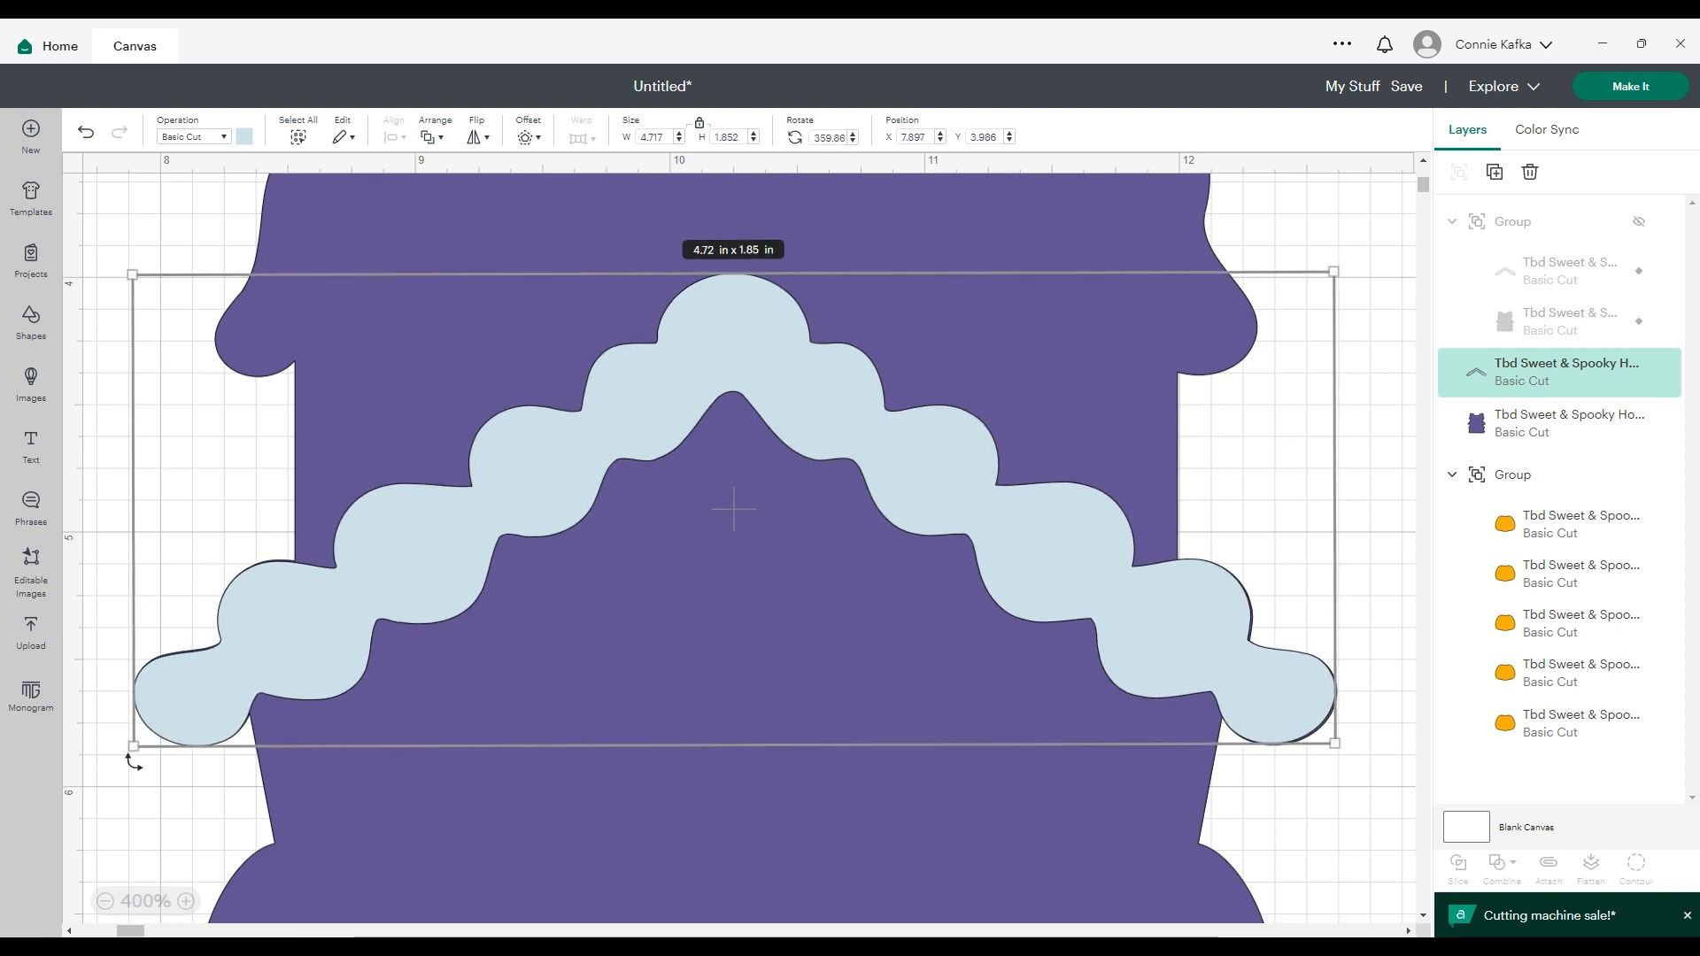
pyautogui.moveTo(133, 759); pyautogui.dragTo(133, 759)
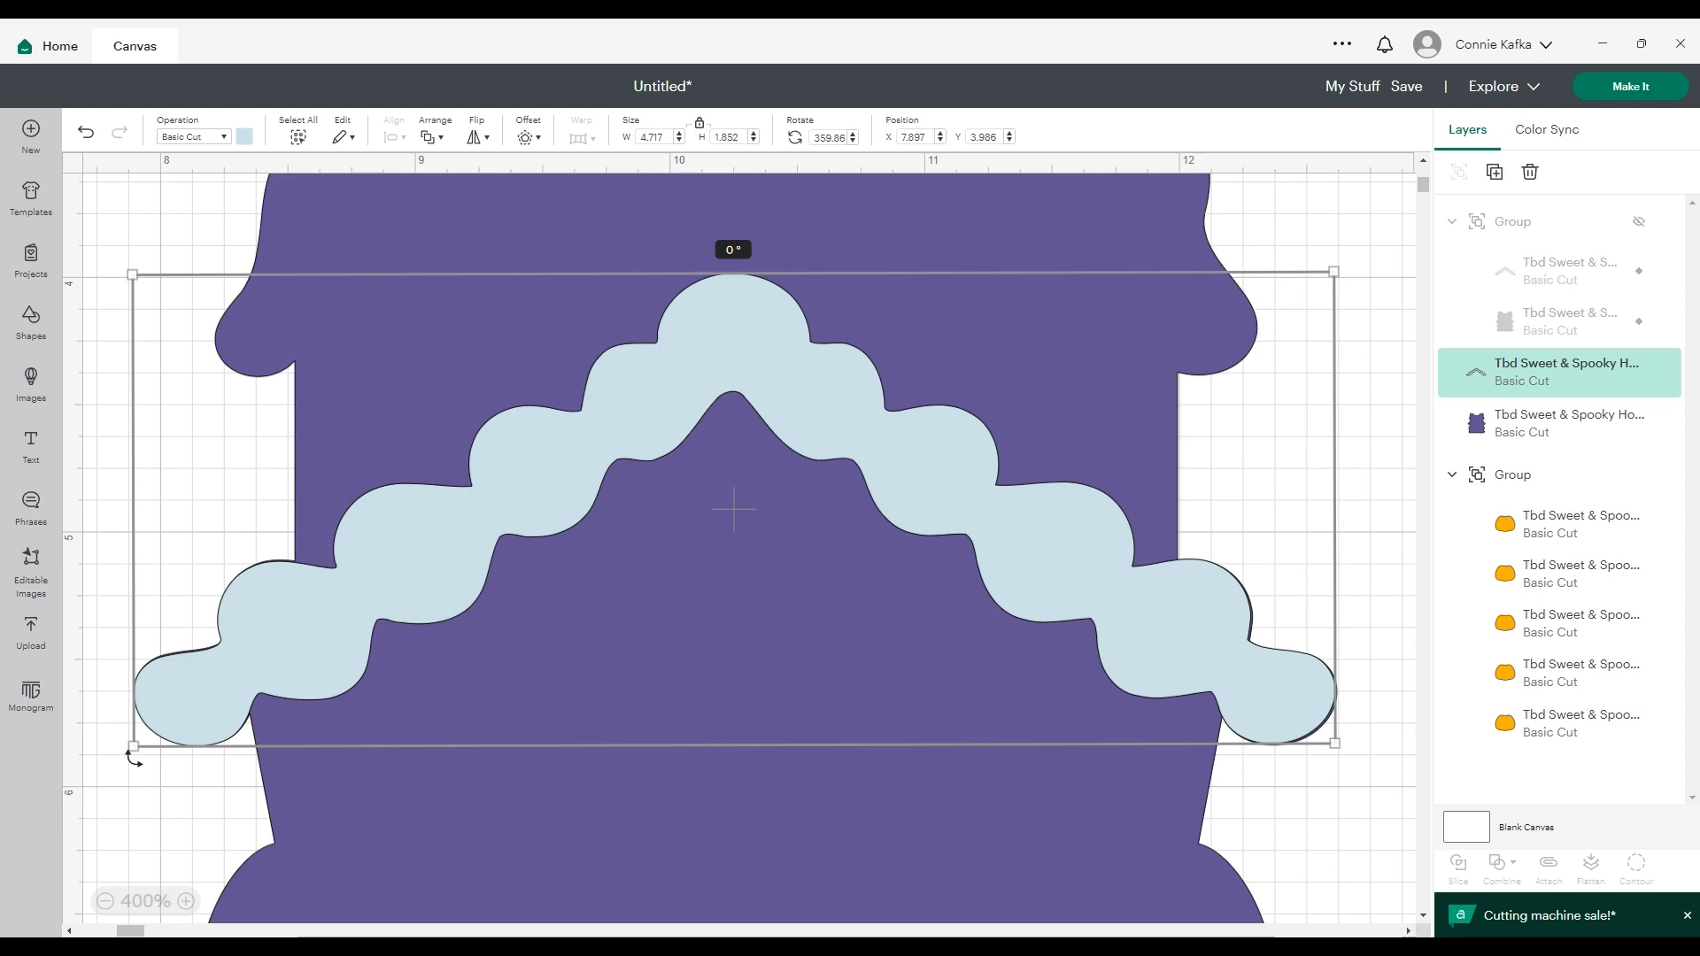
pyautogui.moveTo(132, 759); pyautogui.dragTo(132, 759)
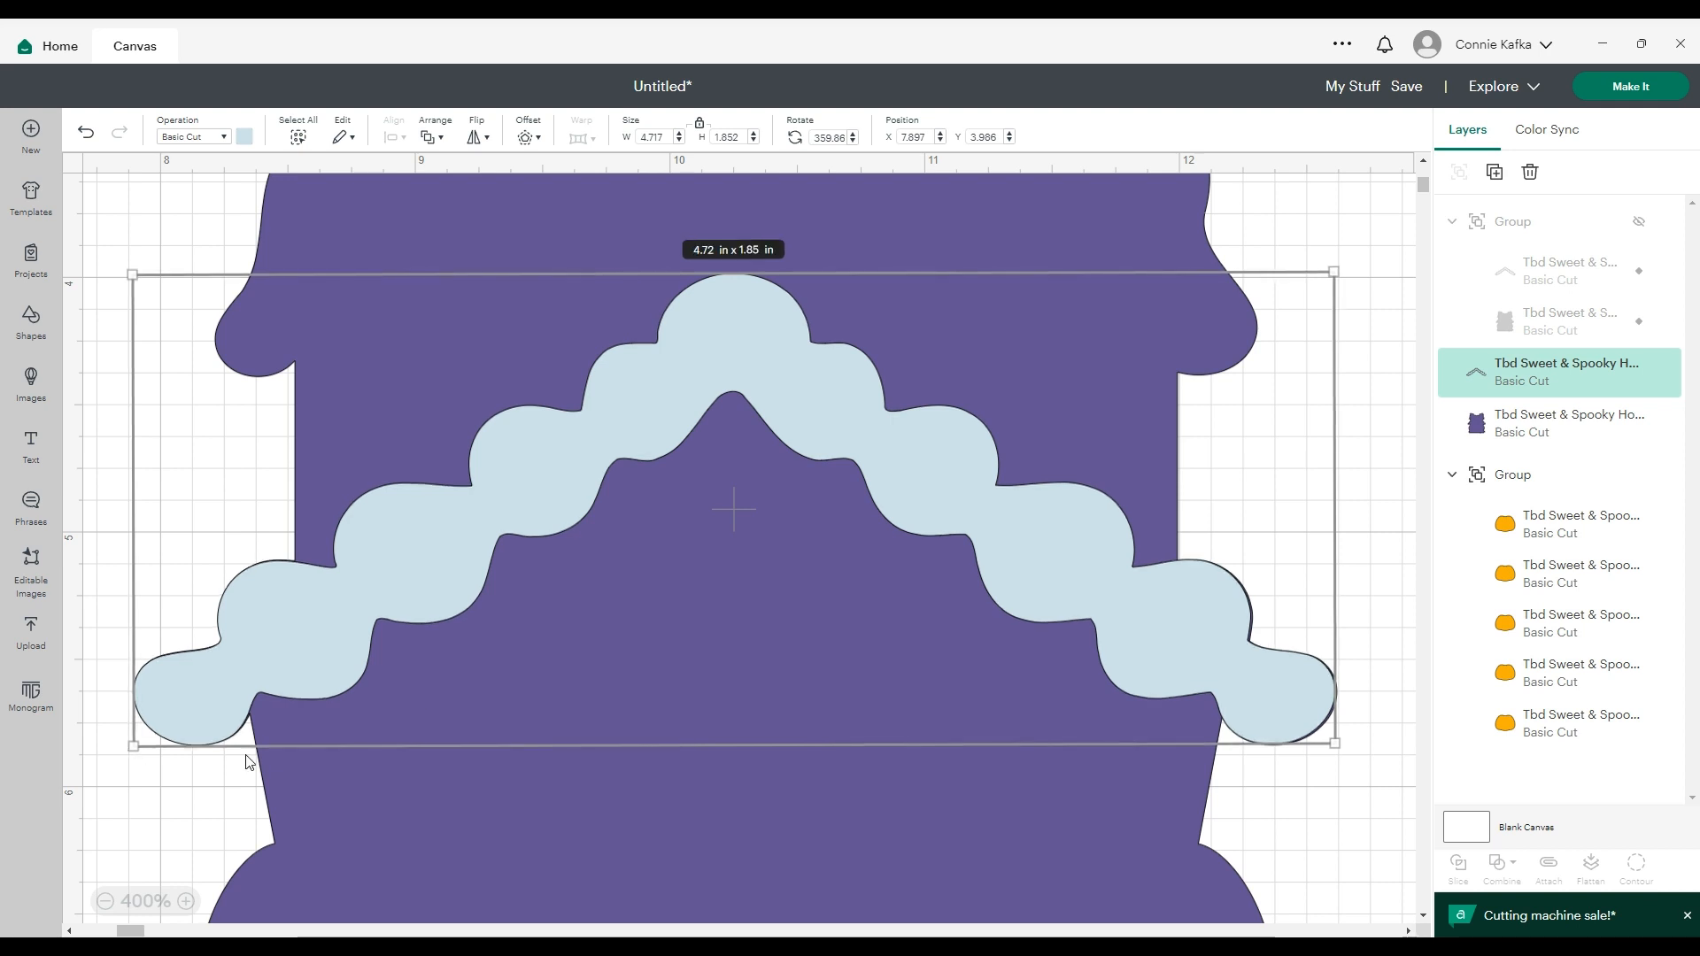
# Step: Align the left edges of the roof trim and the house with Align Left
pyautogui.click(1369, 863)
pyautogui.moveTo(1369, 864); pyautogui.dragTo(1117, 639)
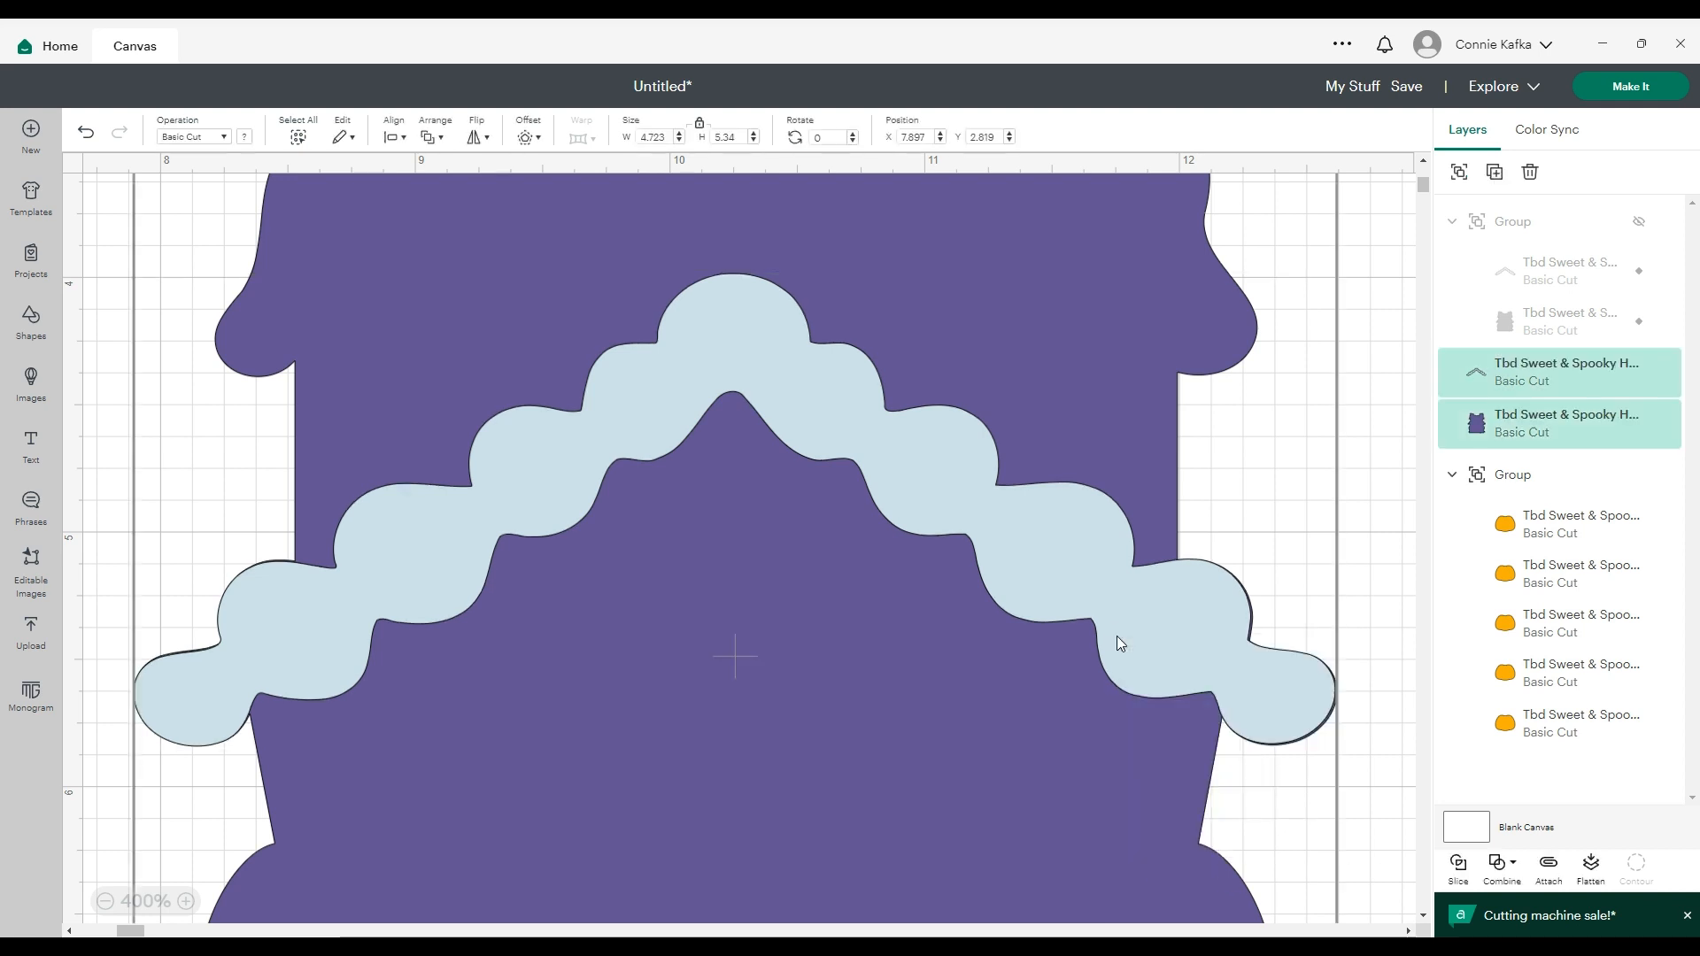
pyautogui.click(396, 138)
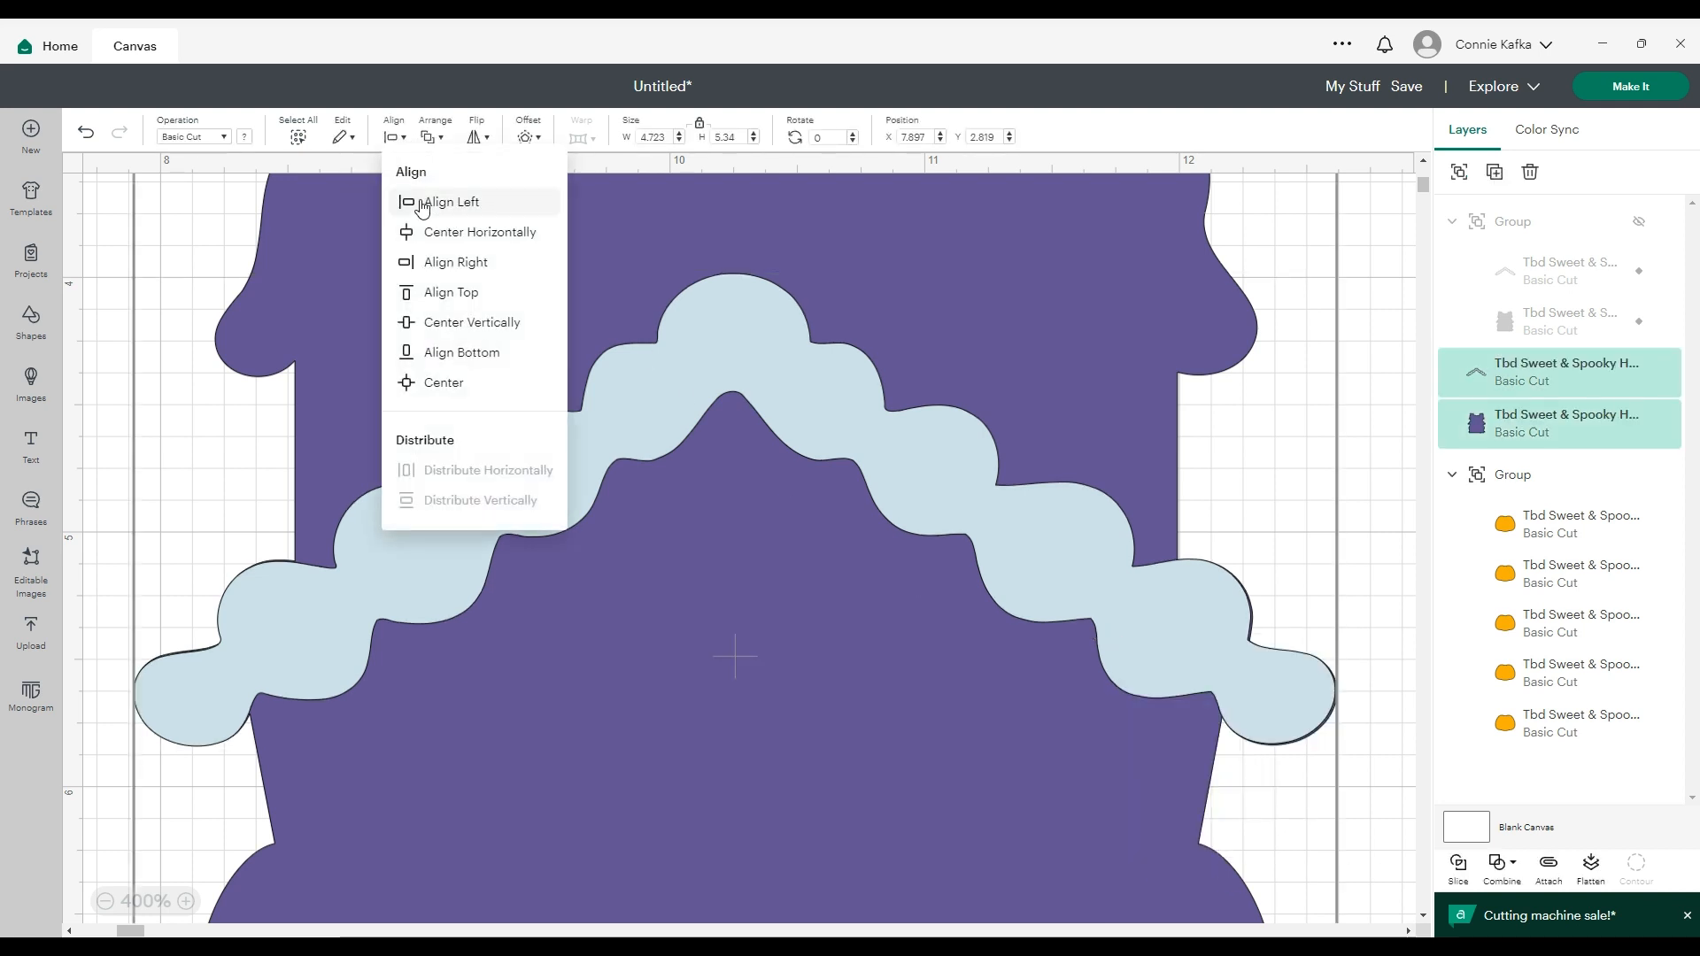
pyautogui.click(427, 209)
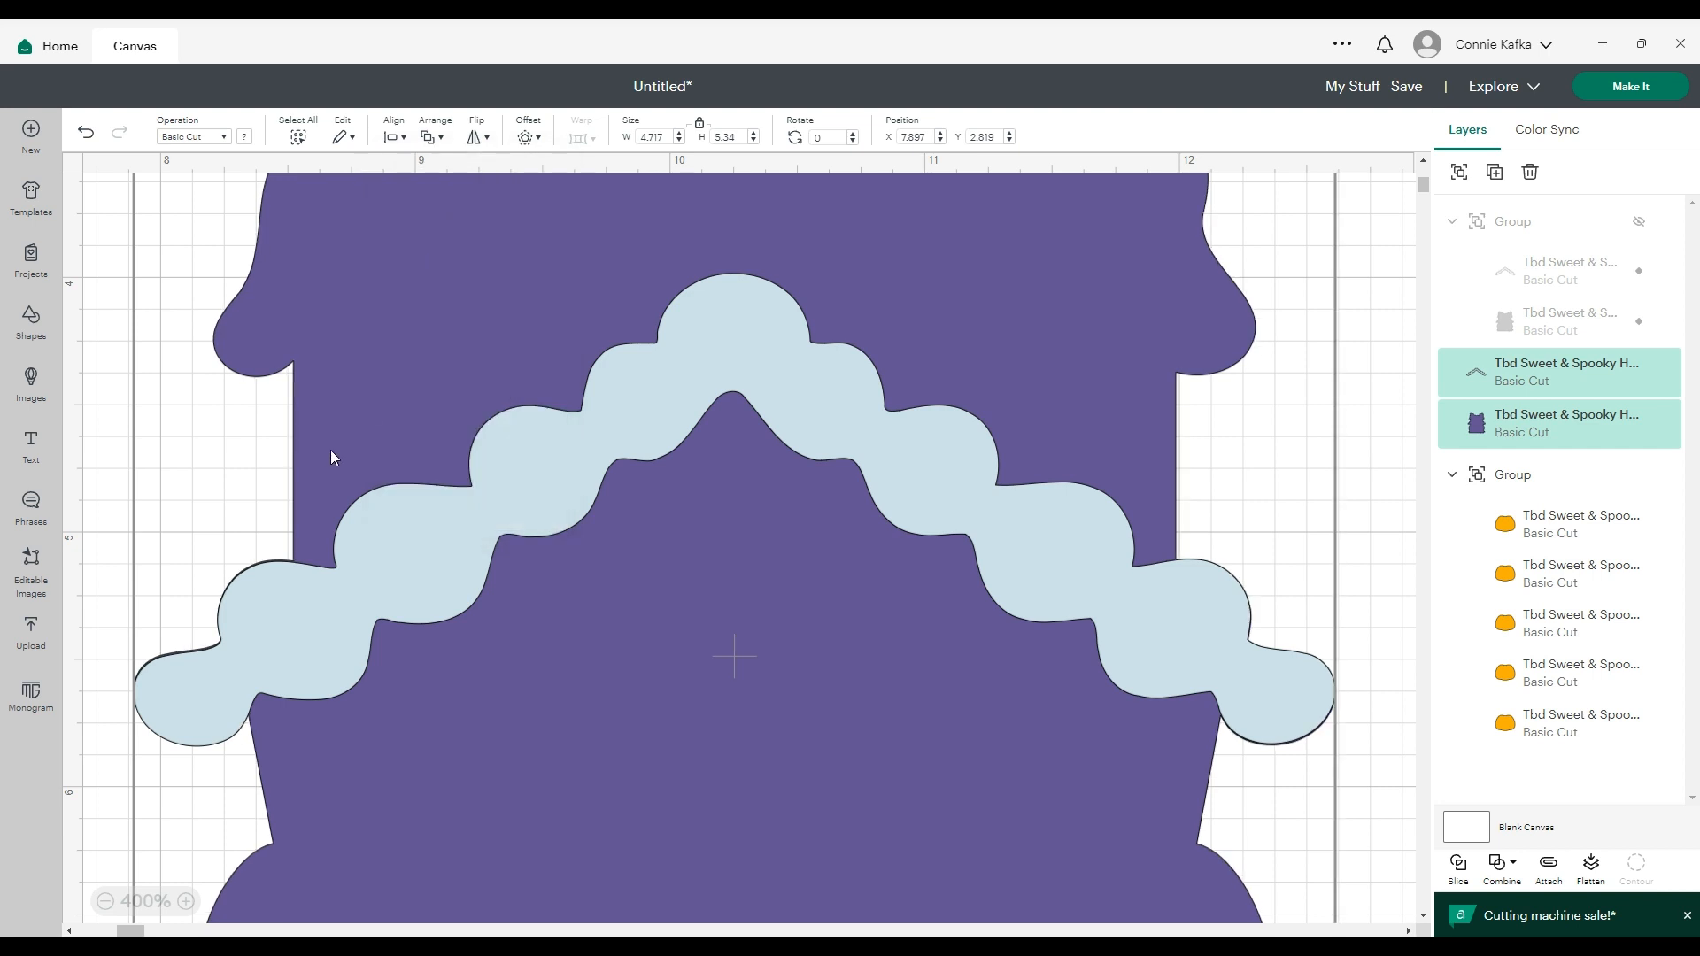
pyautogui.click(112, 628)
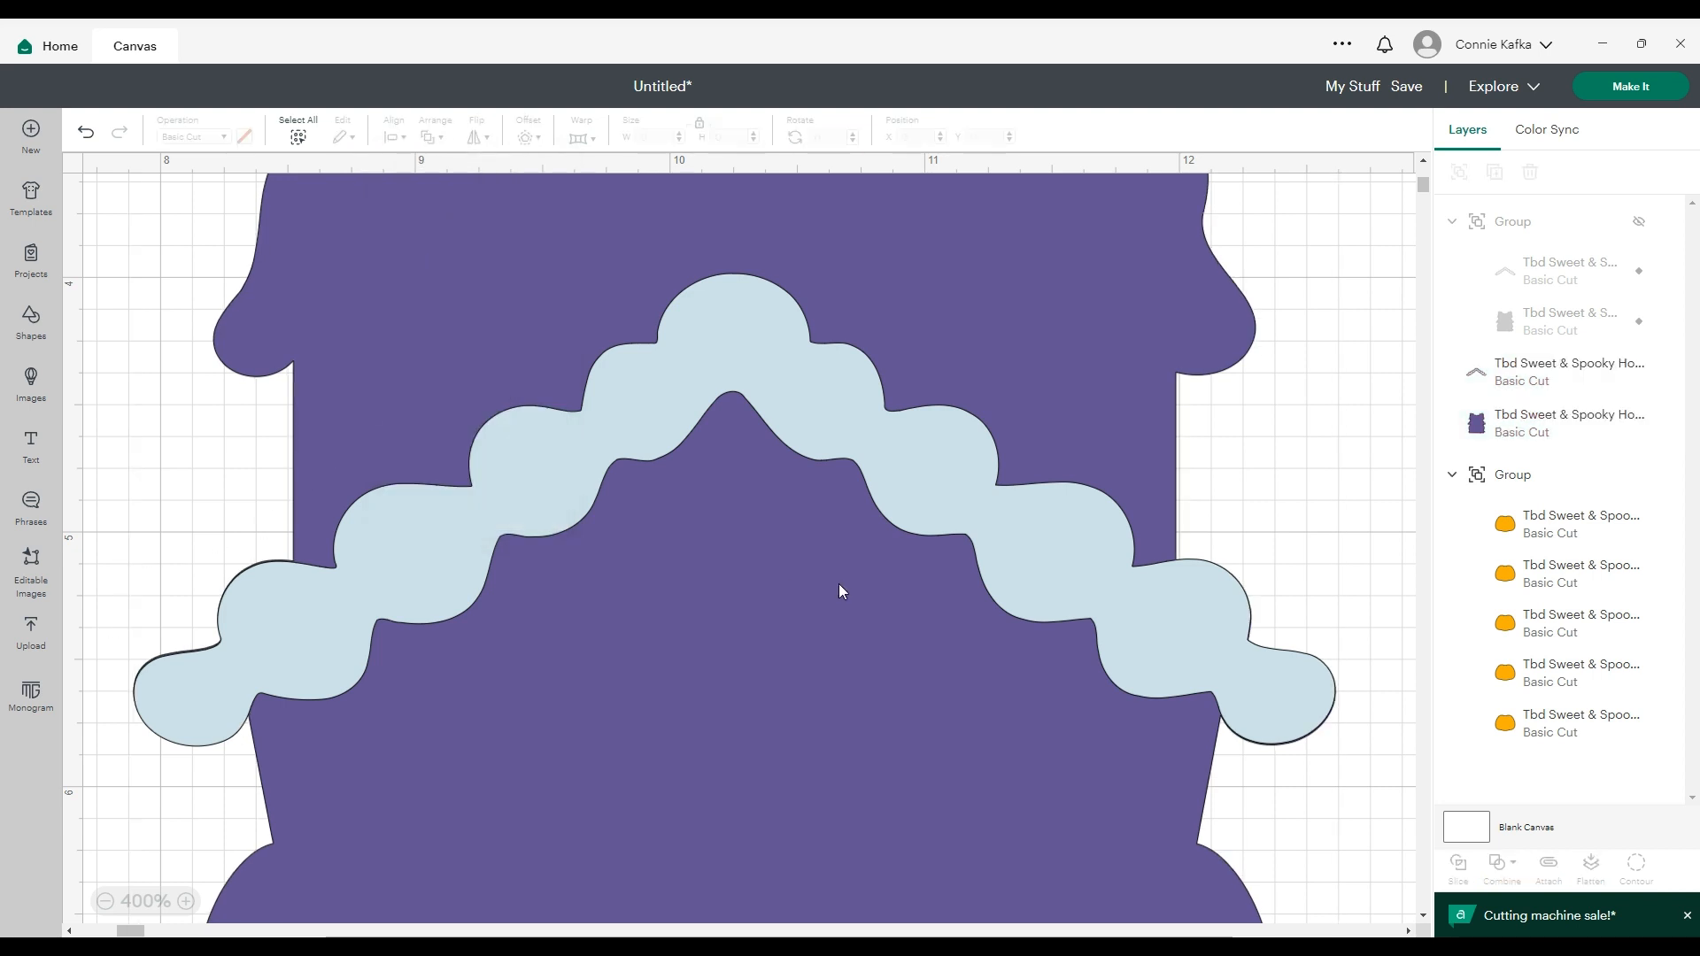
# Step: Rotate the roof trim to about 0.03 degrees so it covers the house's eaves evenly
pyautogui.click(201, 719)
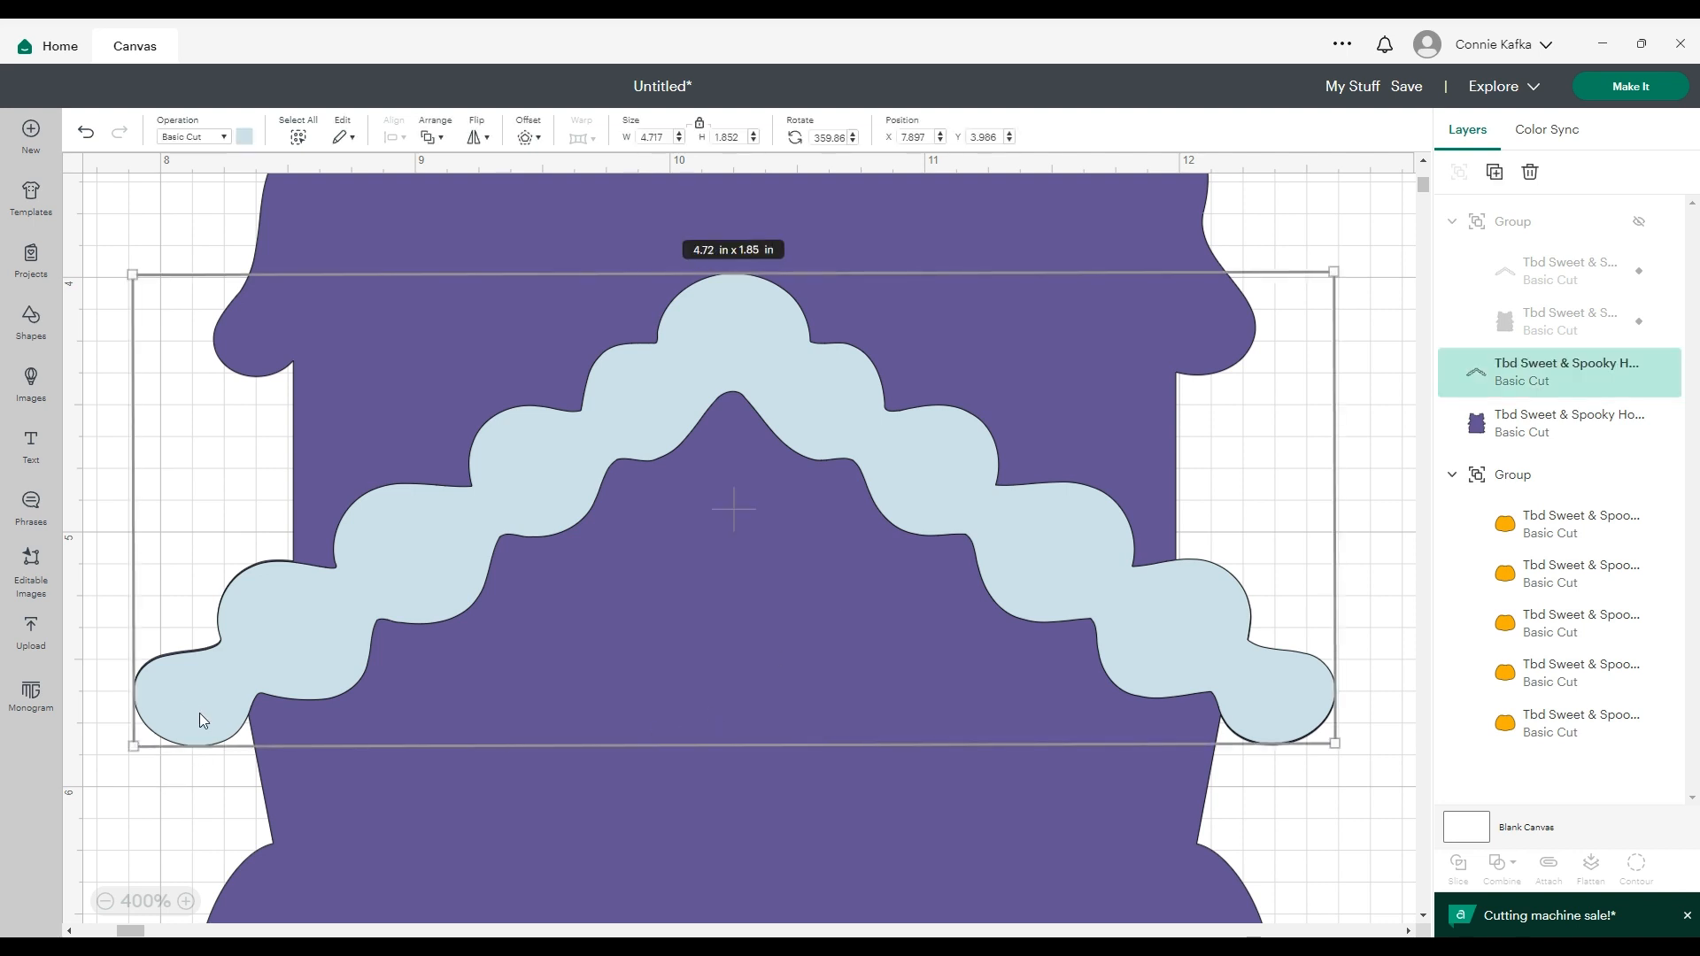
pyautogui.press('Up')
pyautogui.press('Down')
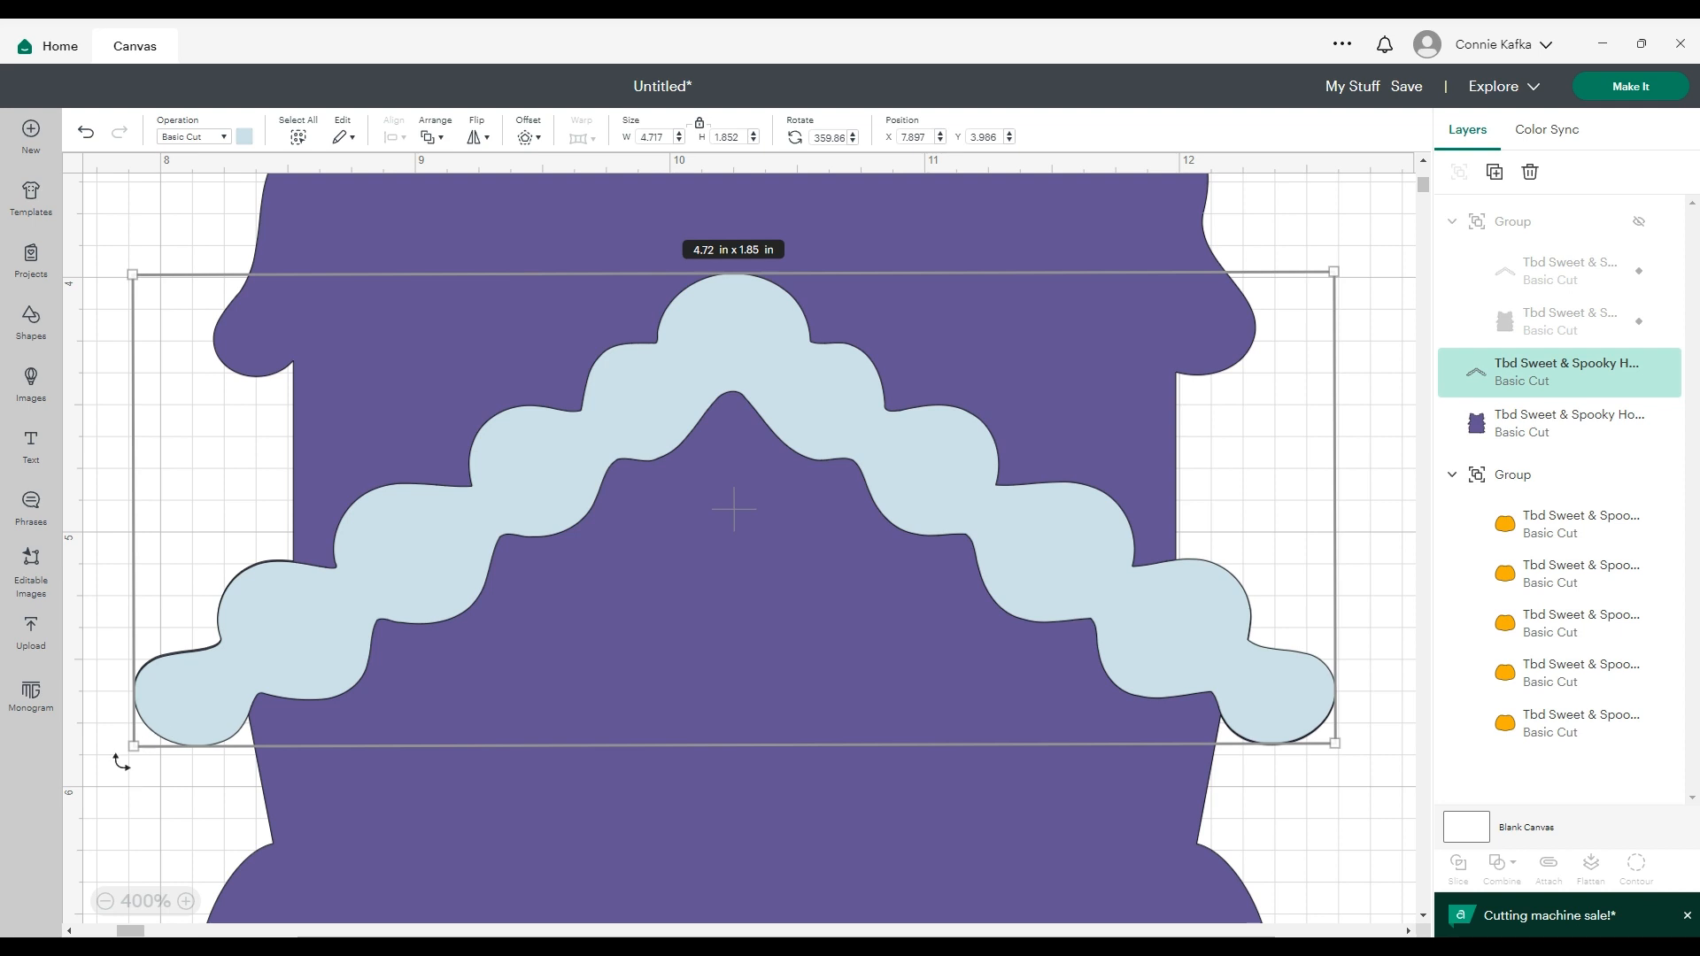
pyautogui.moveTo(121, 759); pyautogui.dragTo(123, 758)
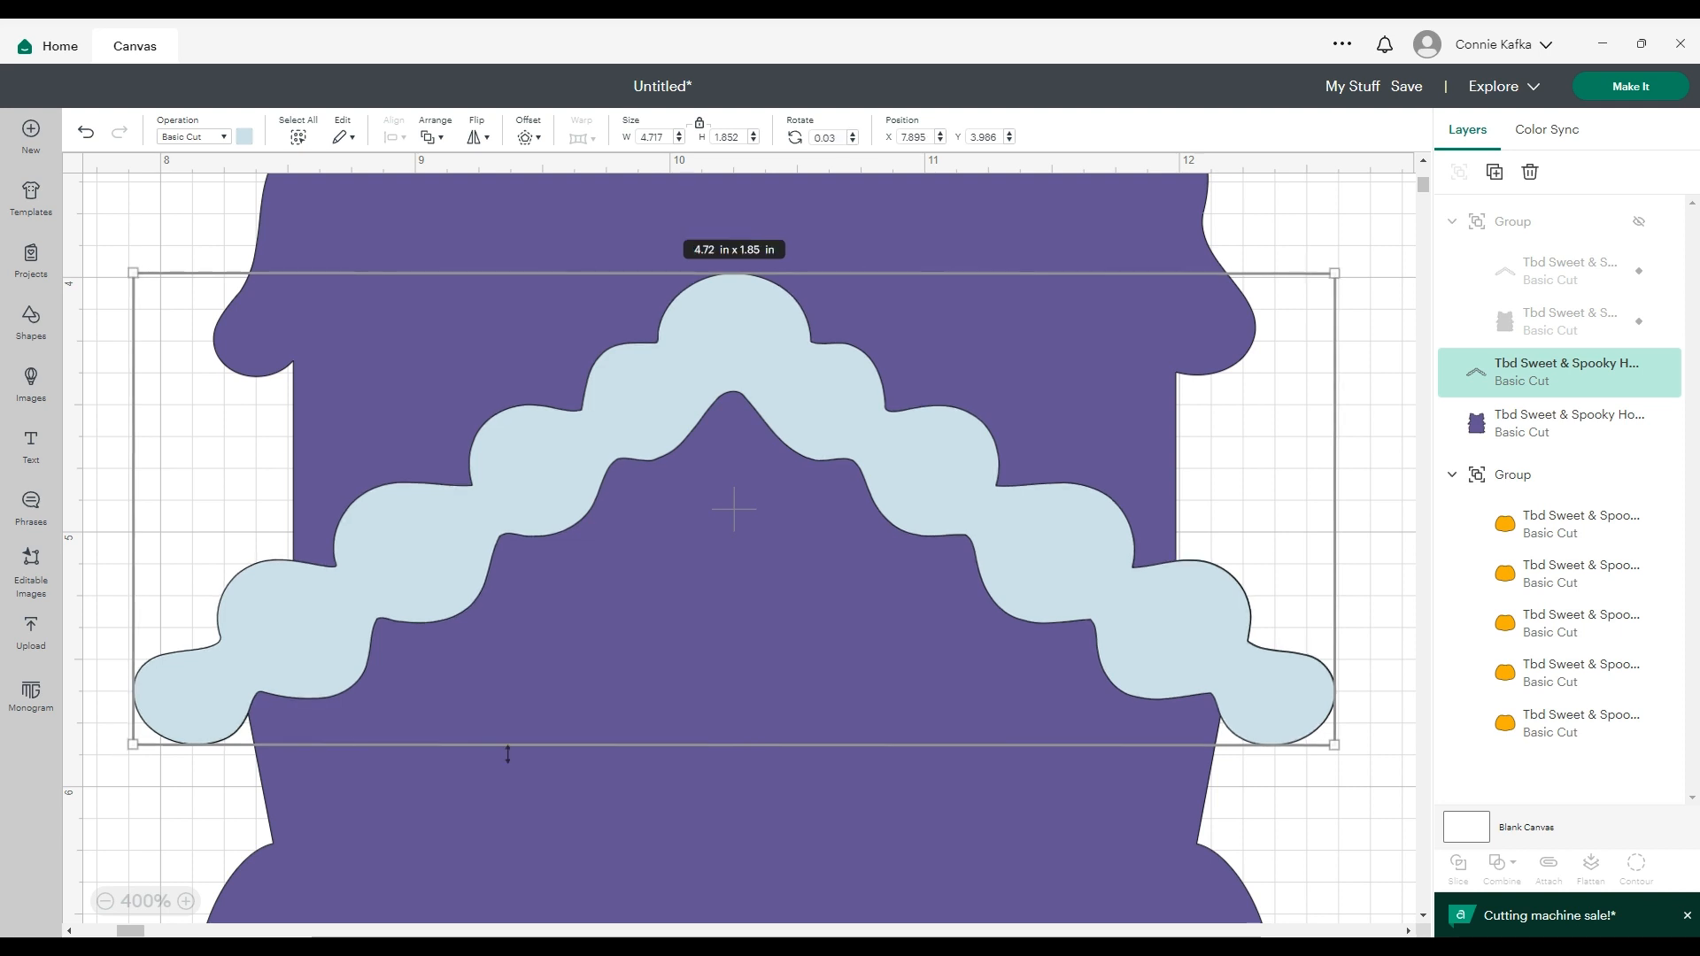
pyautogui.click(1362, 881)
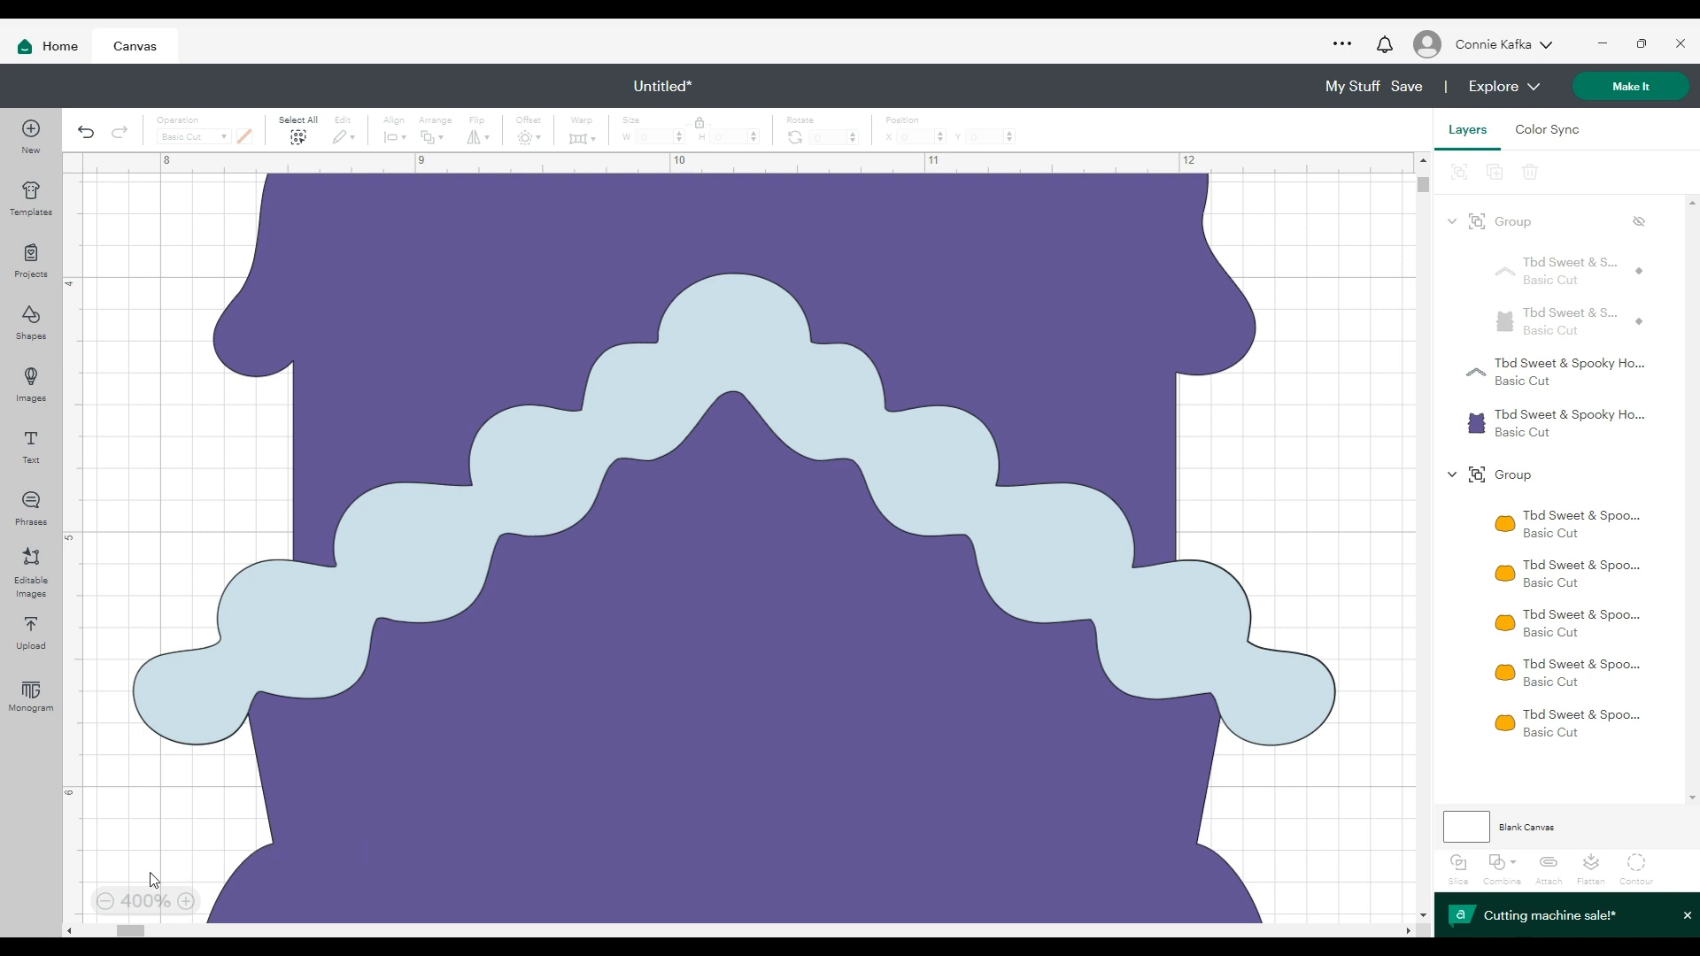
# Step: Move the house and roof trim together to about X 5.3, Y 2.4
pyautogui.click(105, 905)
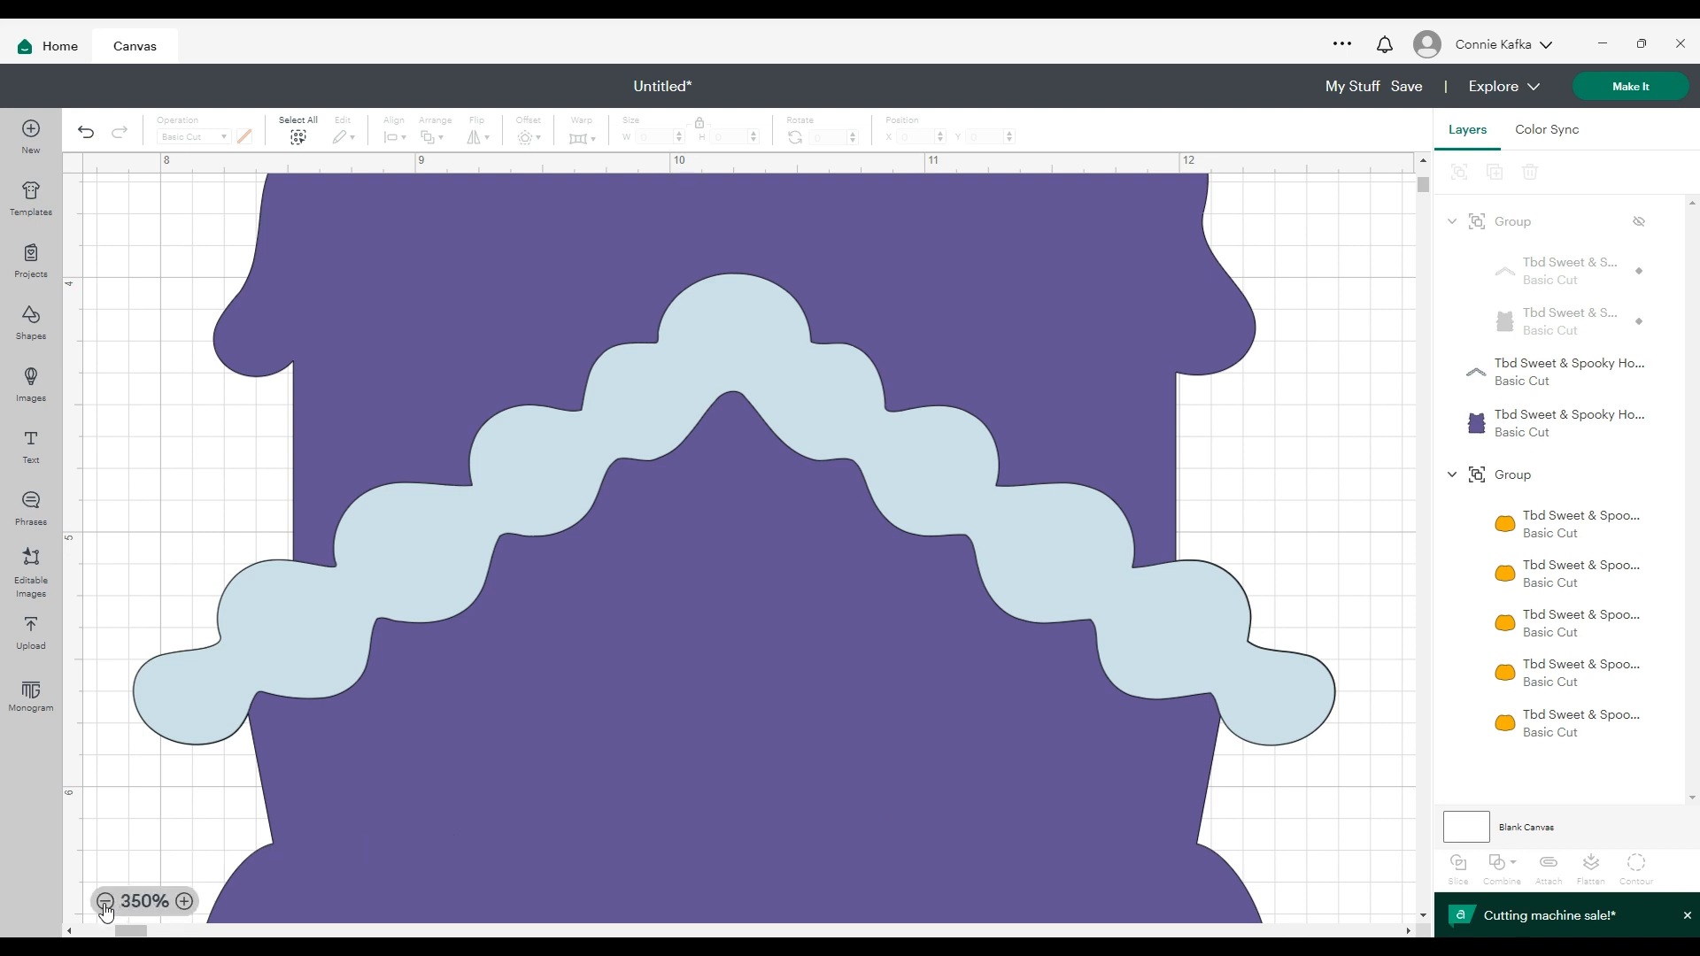
pyautogui.click(105, 905)
pyautogui.click(105, 905)
pyautogui.click(105, 905)
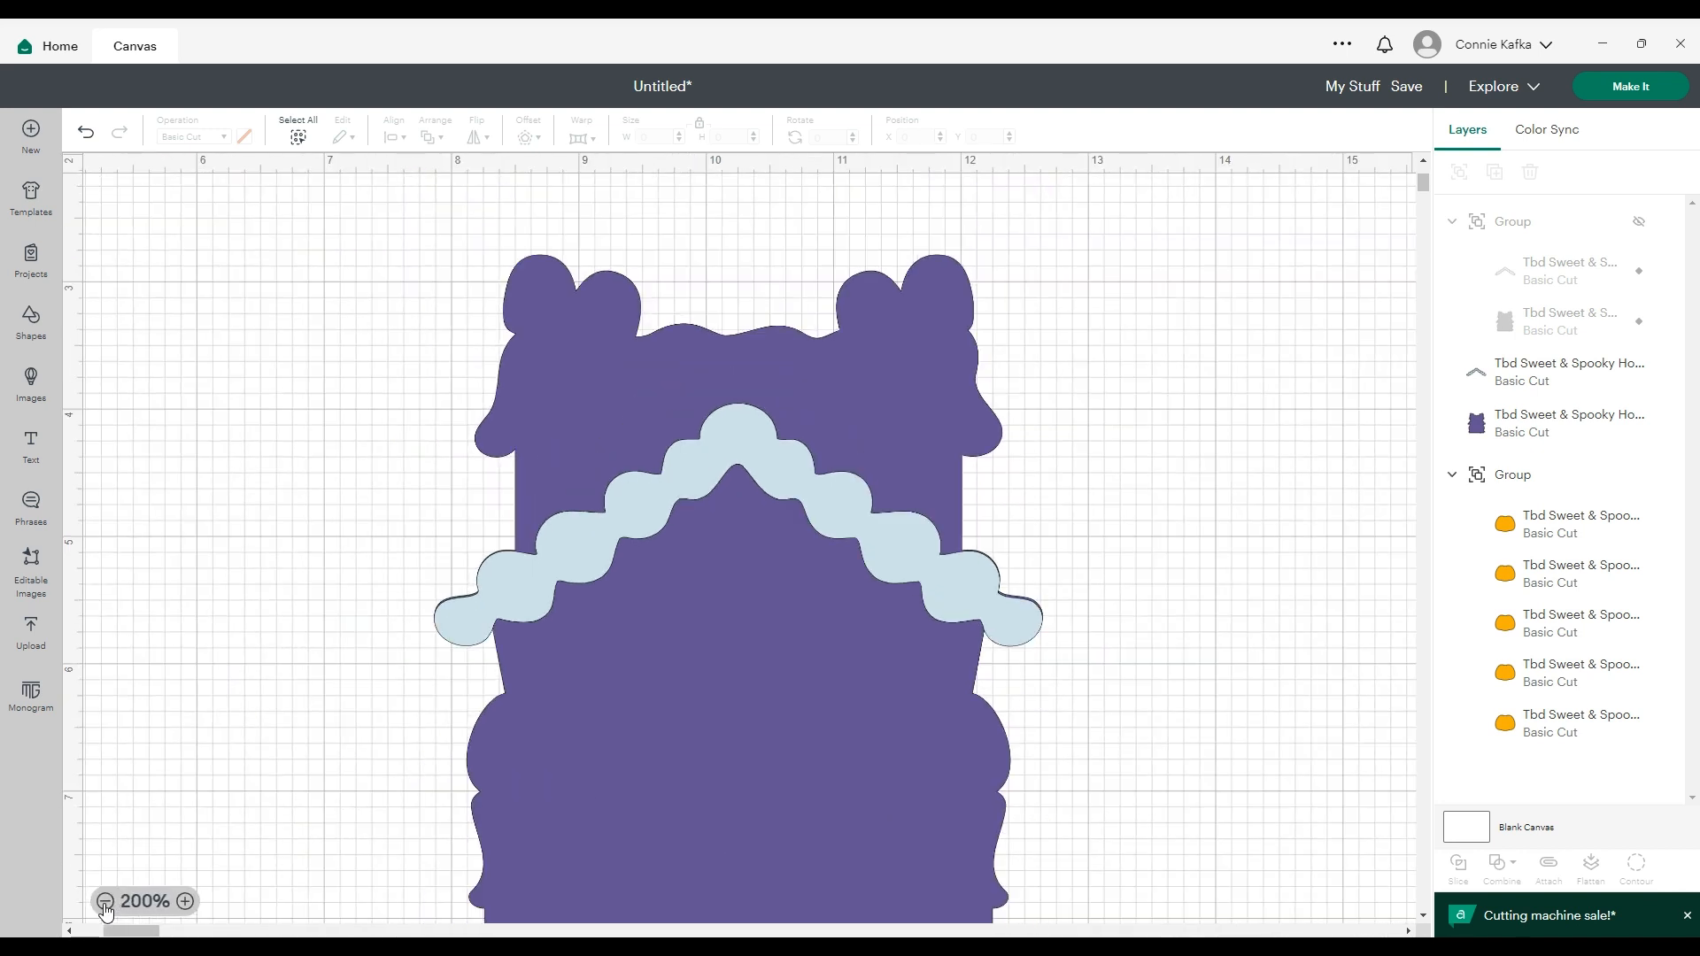
pyautogui.click(105, 905)
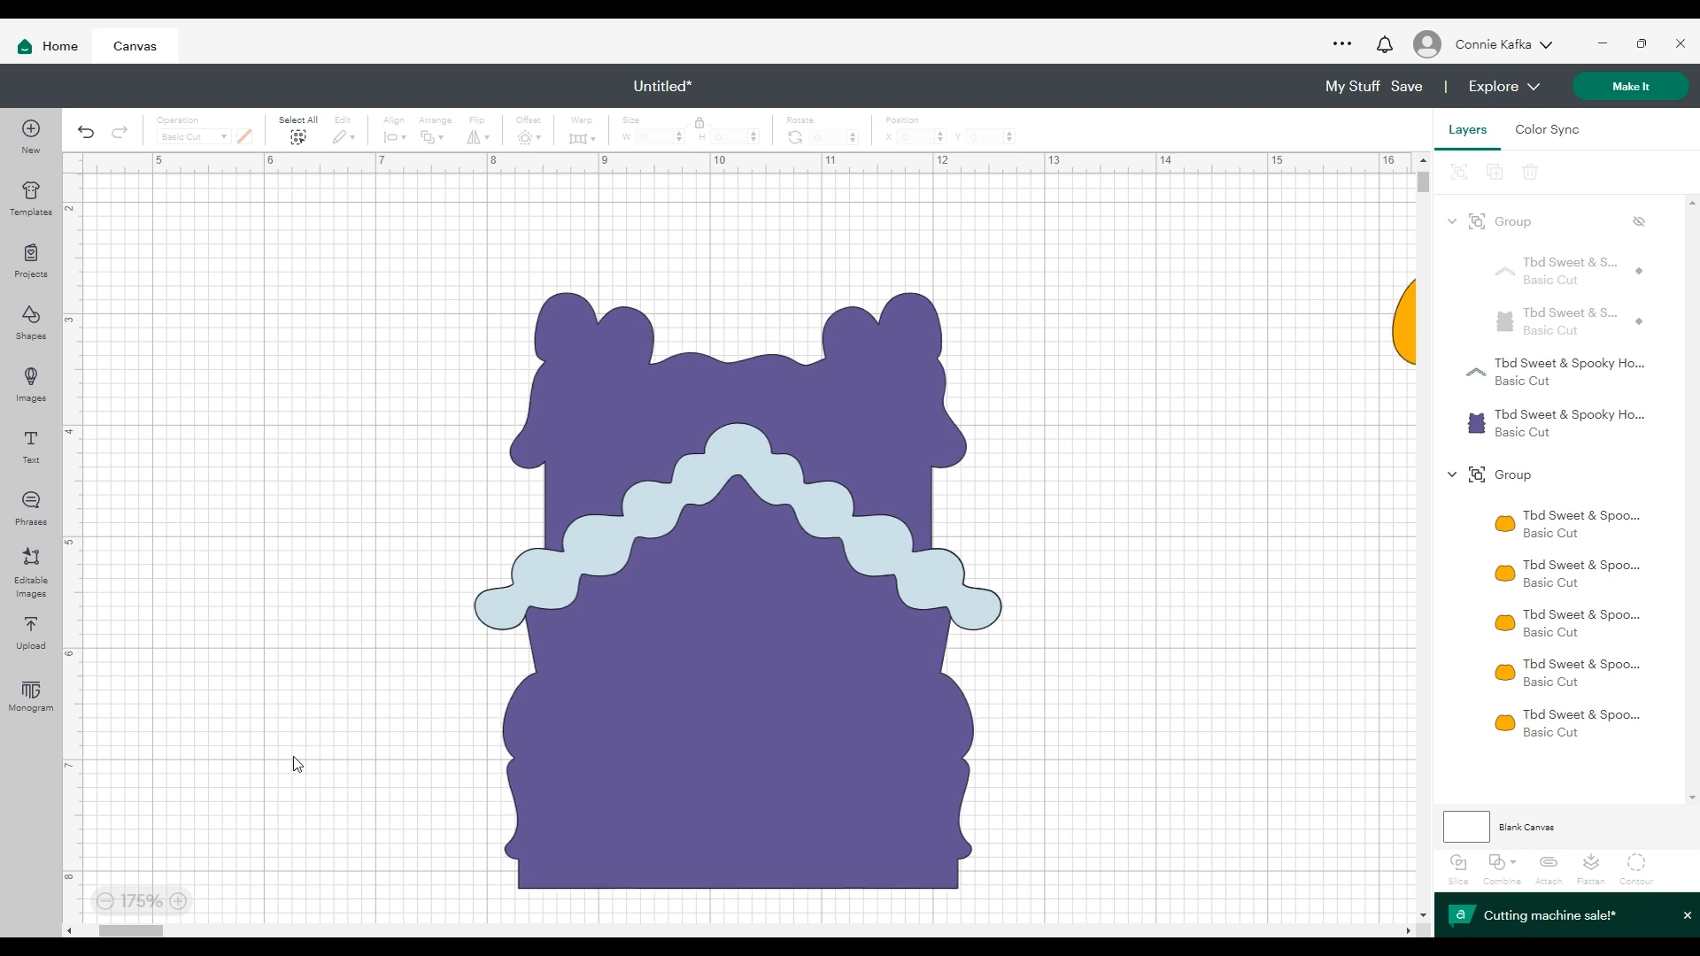
pyautogui.moveTo(359, 499); pyautogui.dragTo(1025, 714)
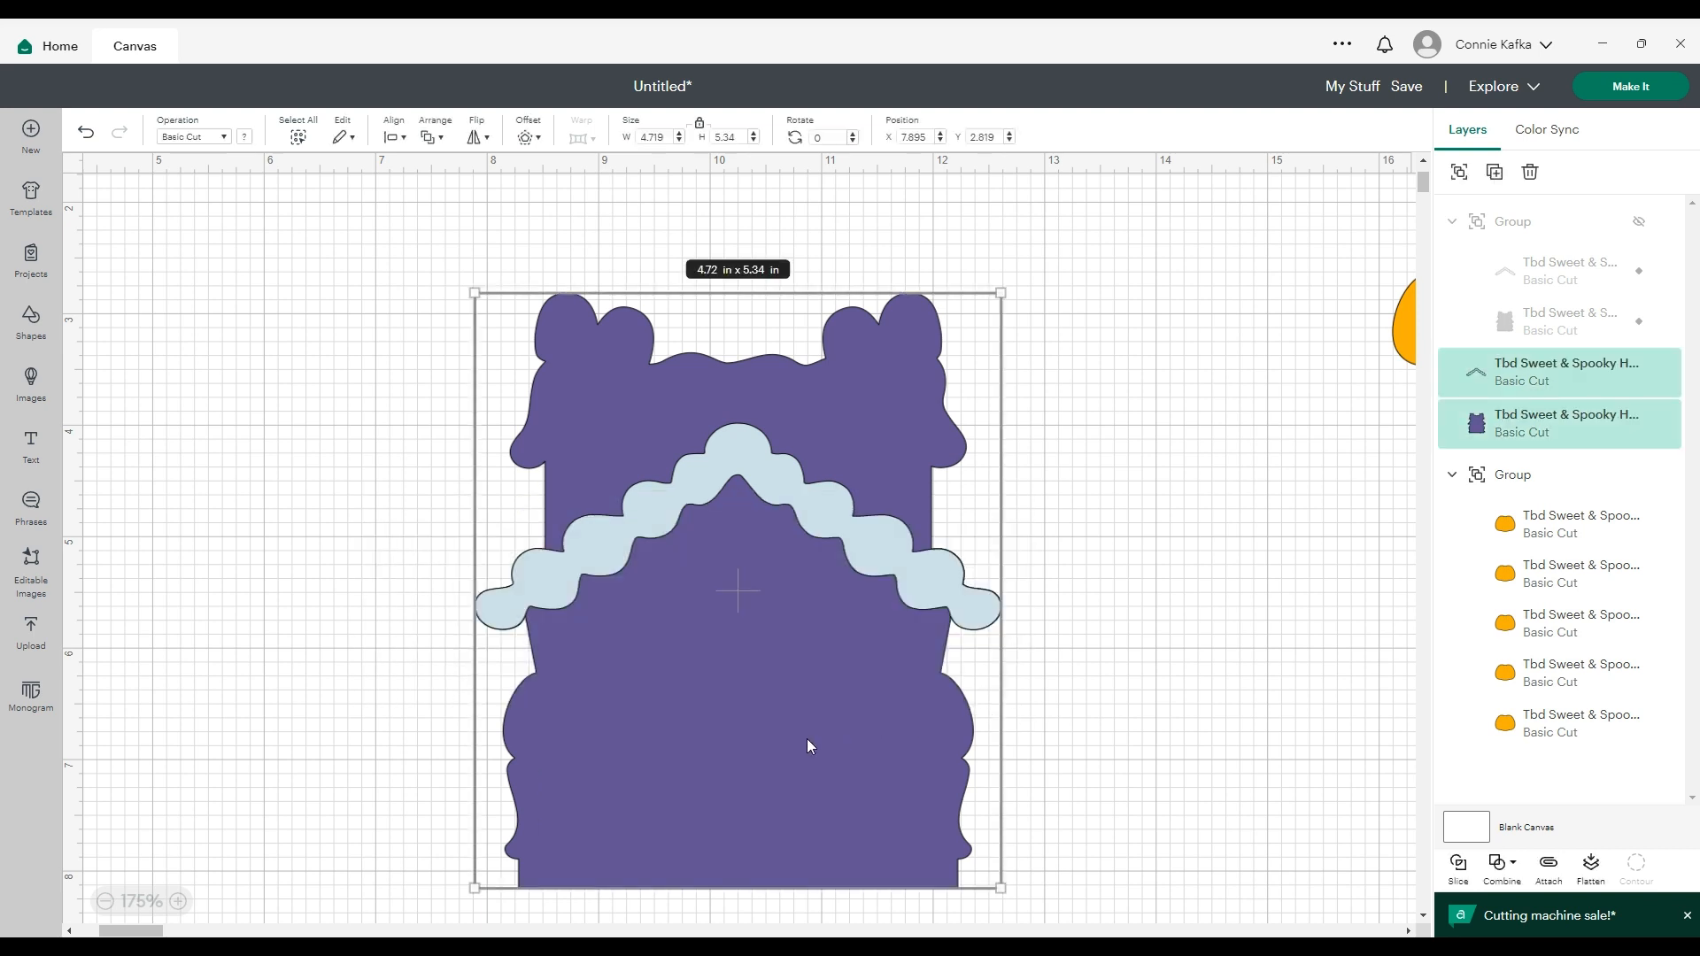
pyautogui.moveTo(808, 740); pyautogui.dragTo(513, 687)
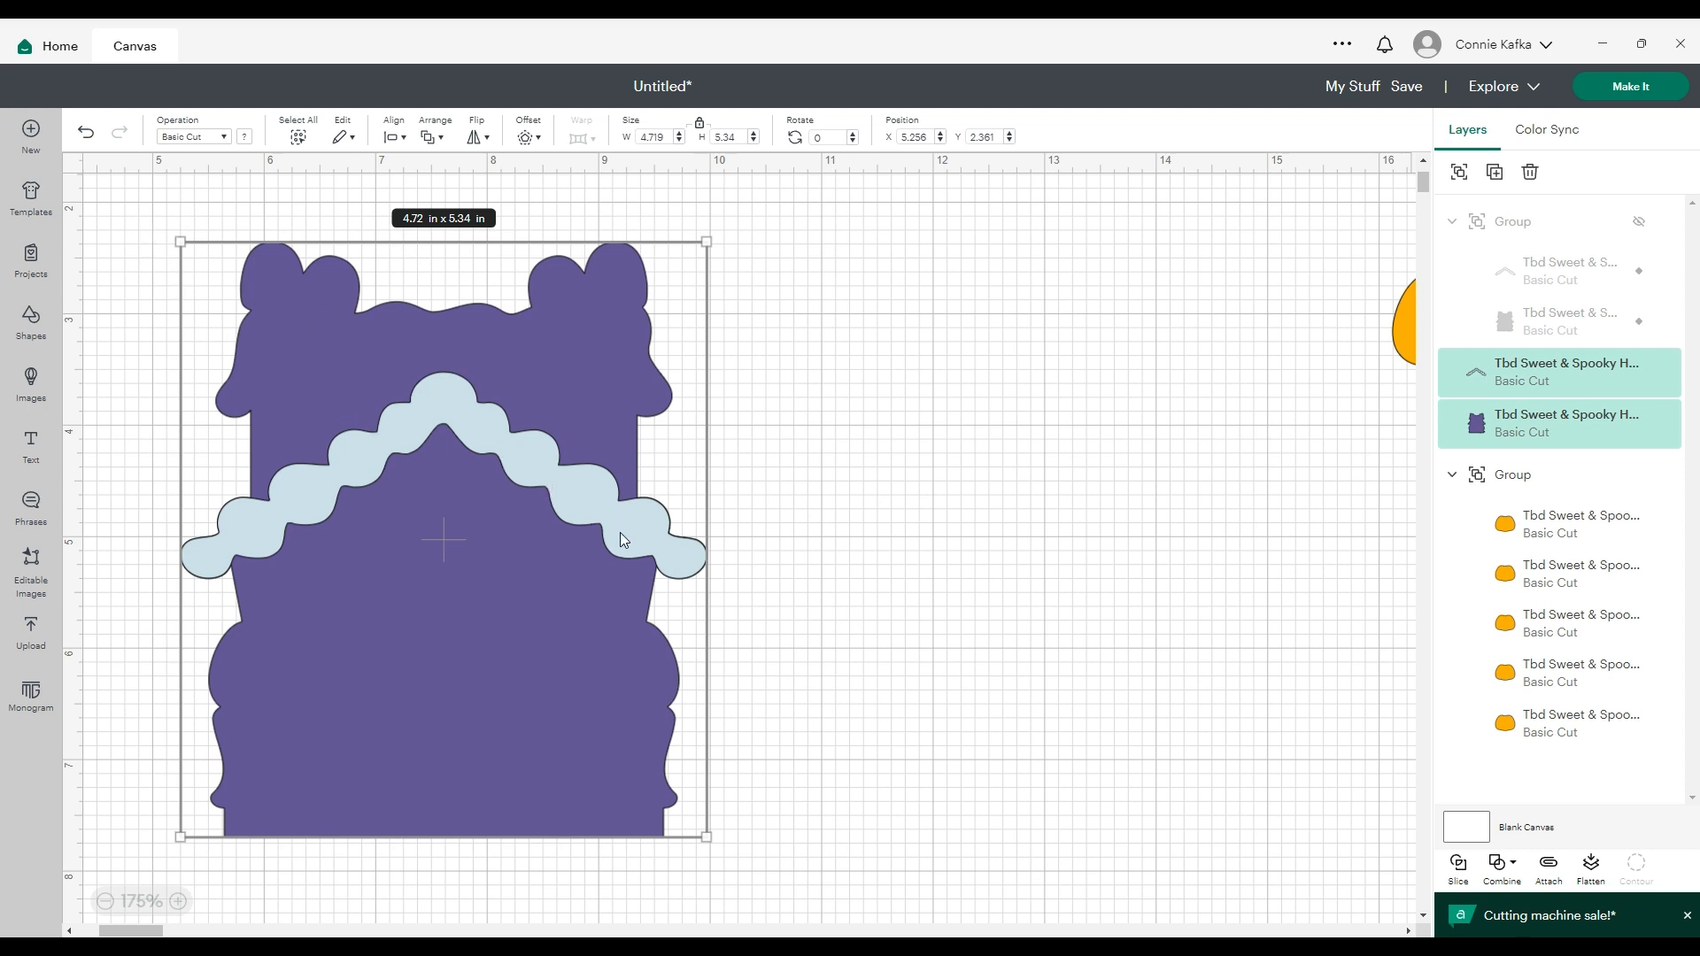
pyautogui.click(872, 511)
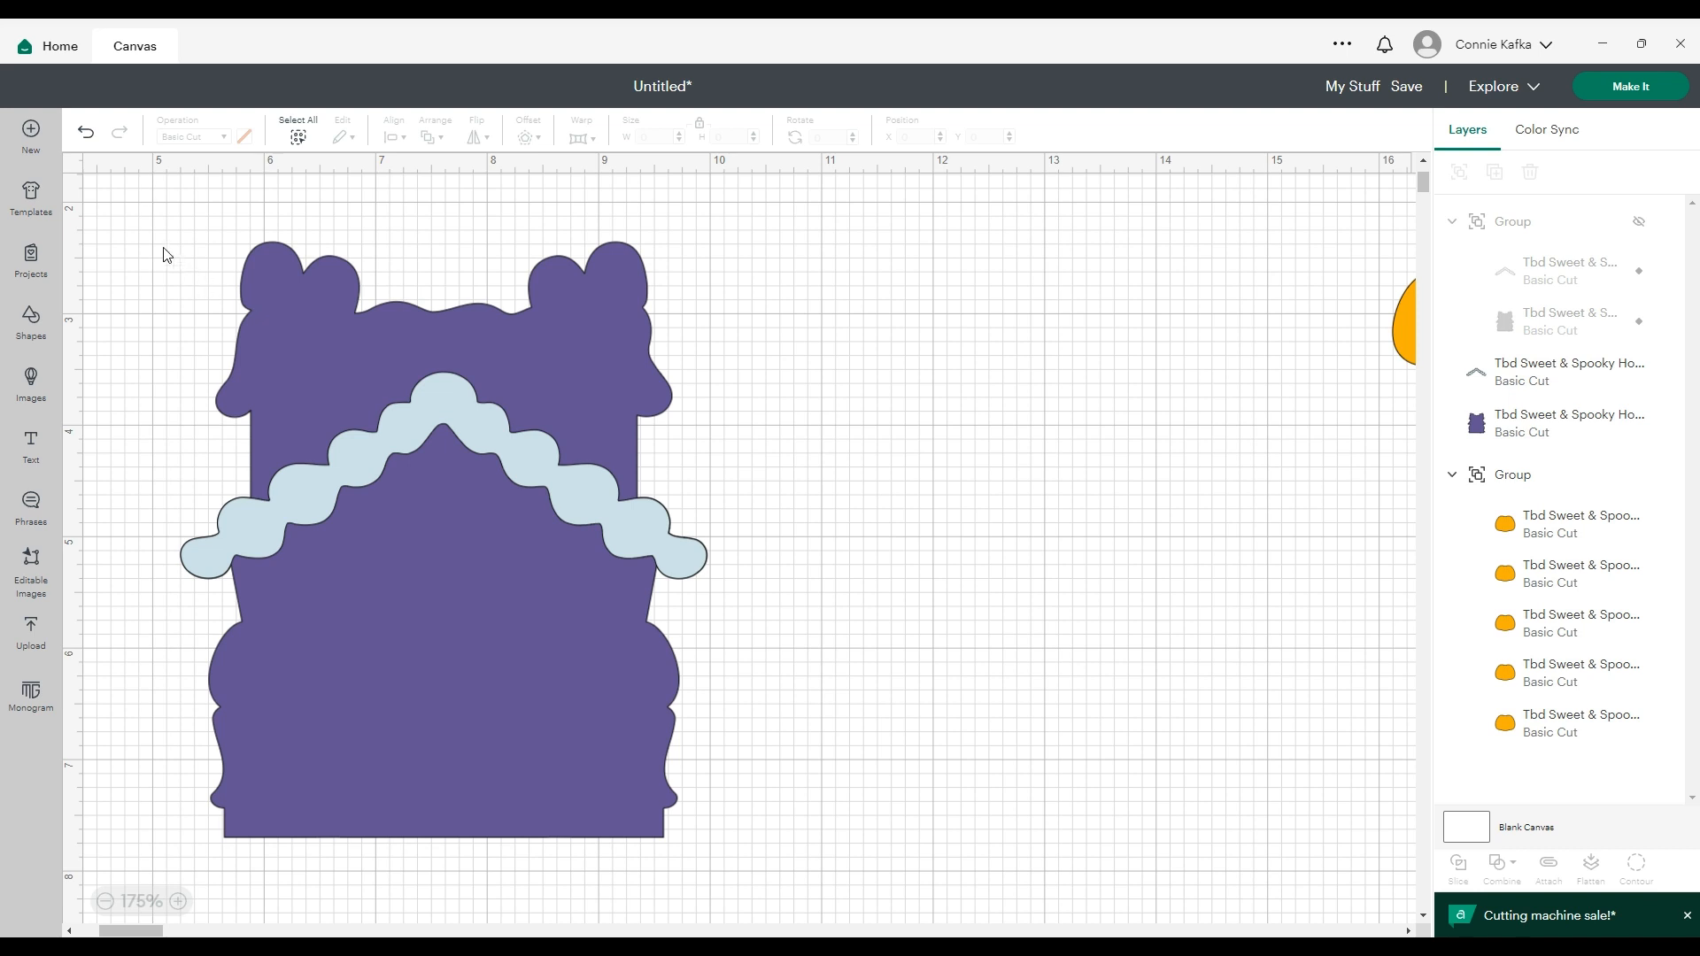
# Step: Slice the house with the overlapping roof trim
pyautogui.moveTo(163, 248); pyautogui.dragTo(782, 820)
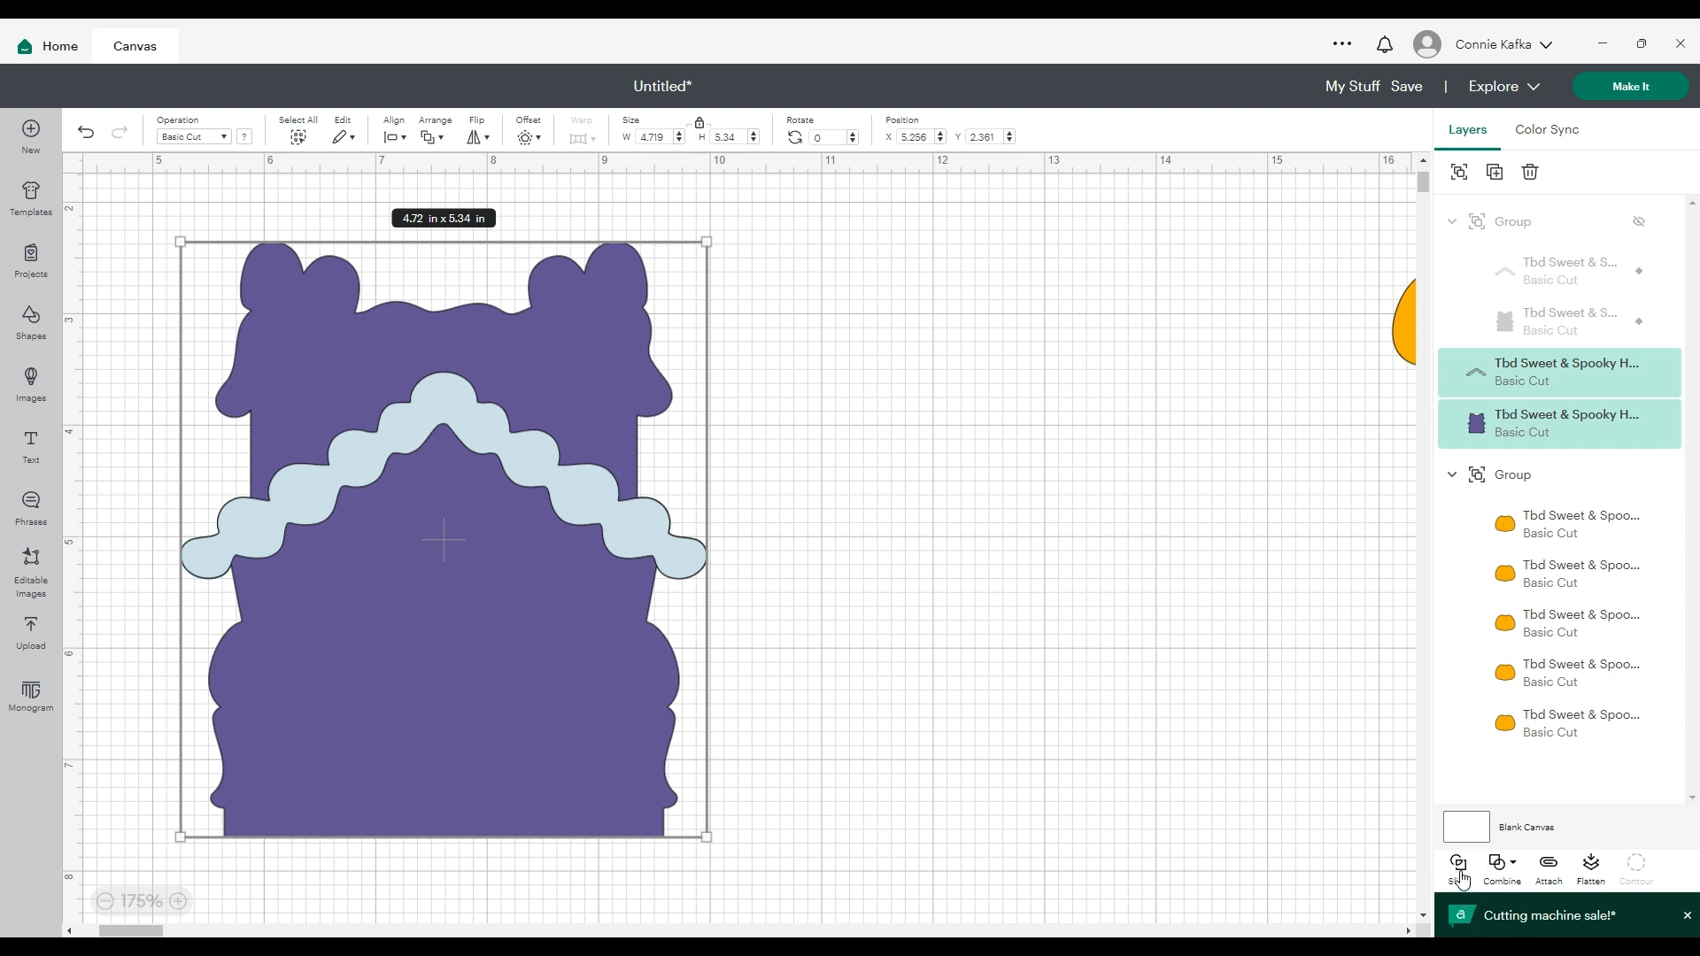
pyautogui.click(1460, 873)
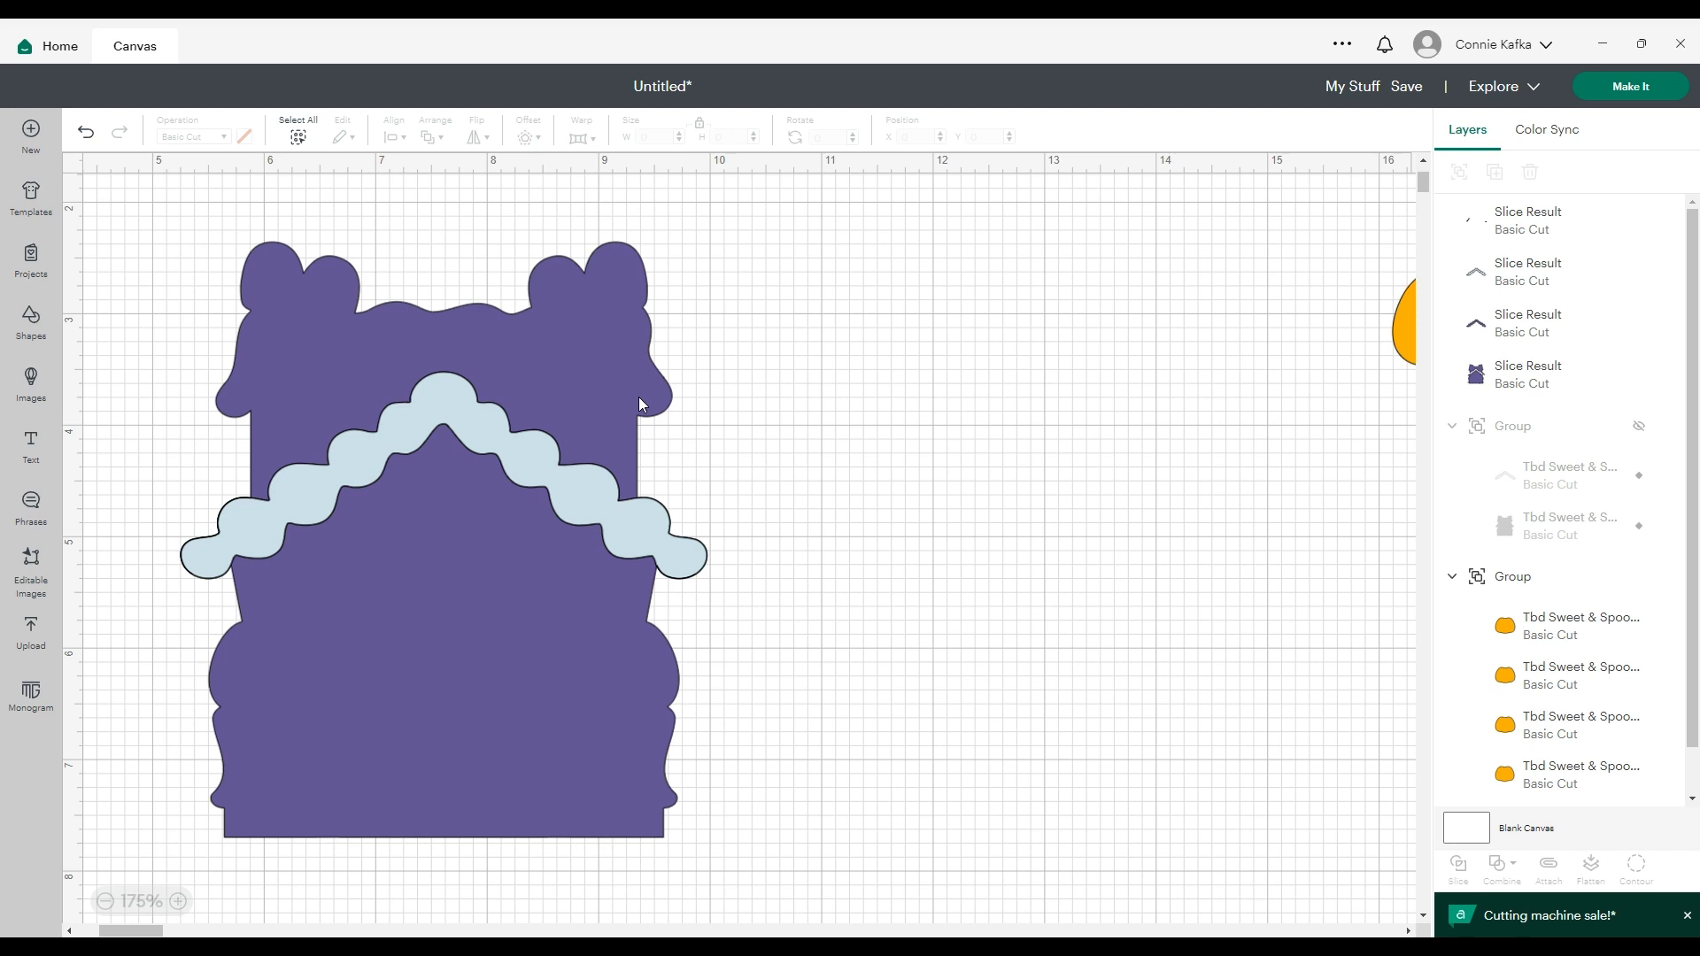
pyautogui.click(619, 345)
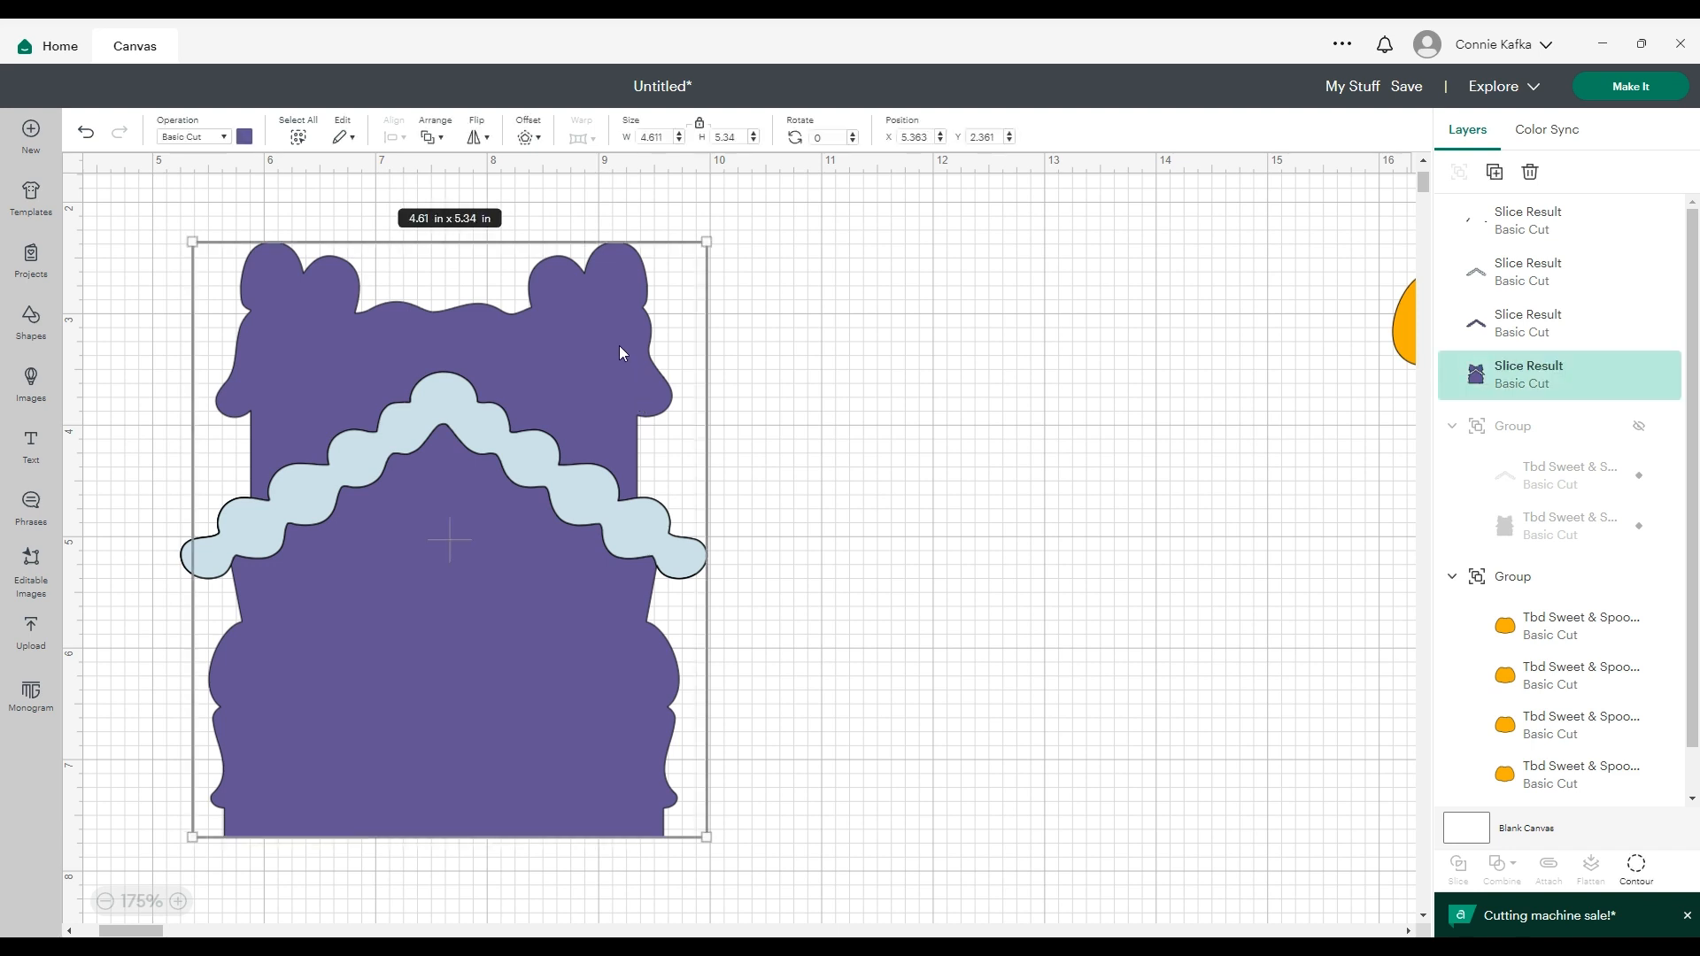
pyautogui.click(823, 431)
# Step: Separate the slice results: light blue trim to about X 11.1, Y 4.6, purple trim to X 6.5, Y 3.9, house to X 11.1, Y 4.2
pyautogui.moveTo(630, 390)
pyautogui.mouseDown()
pyautogui.moveTo(986, 417)
pyautogui.moveTo(1236, 478)
pyautogui.moveTo(1289, 515)
pyautogui.mouseUp()
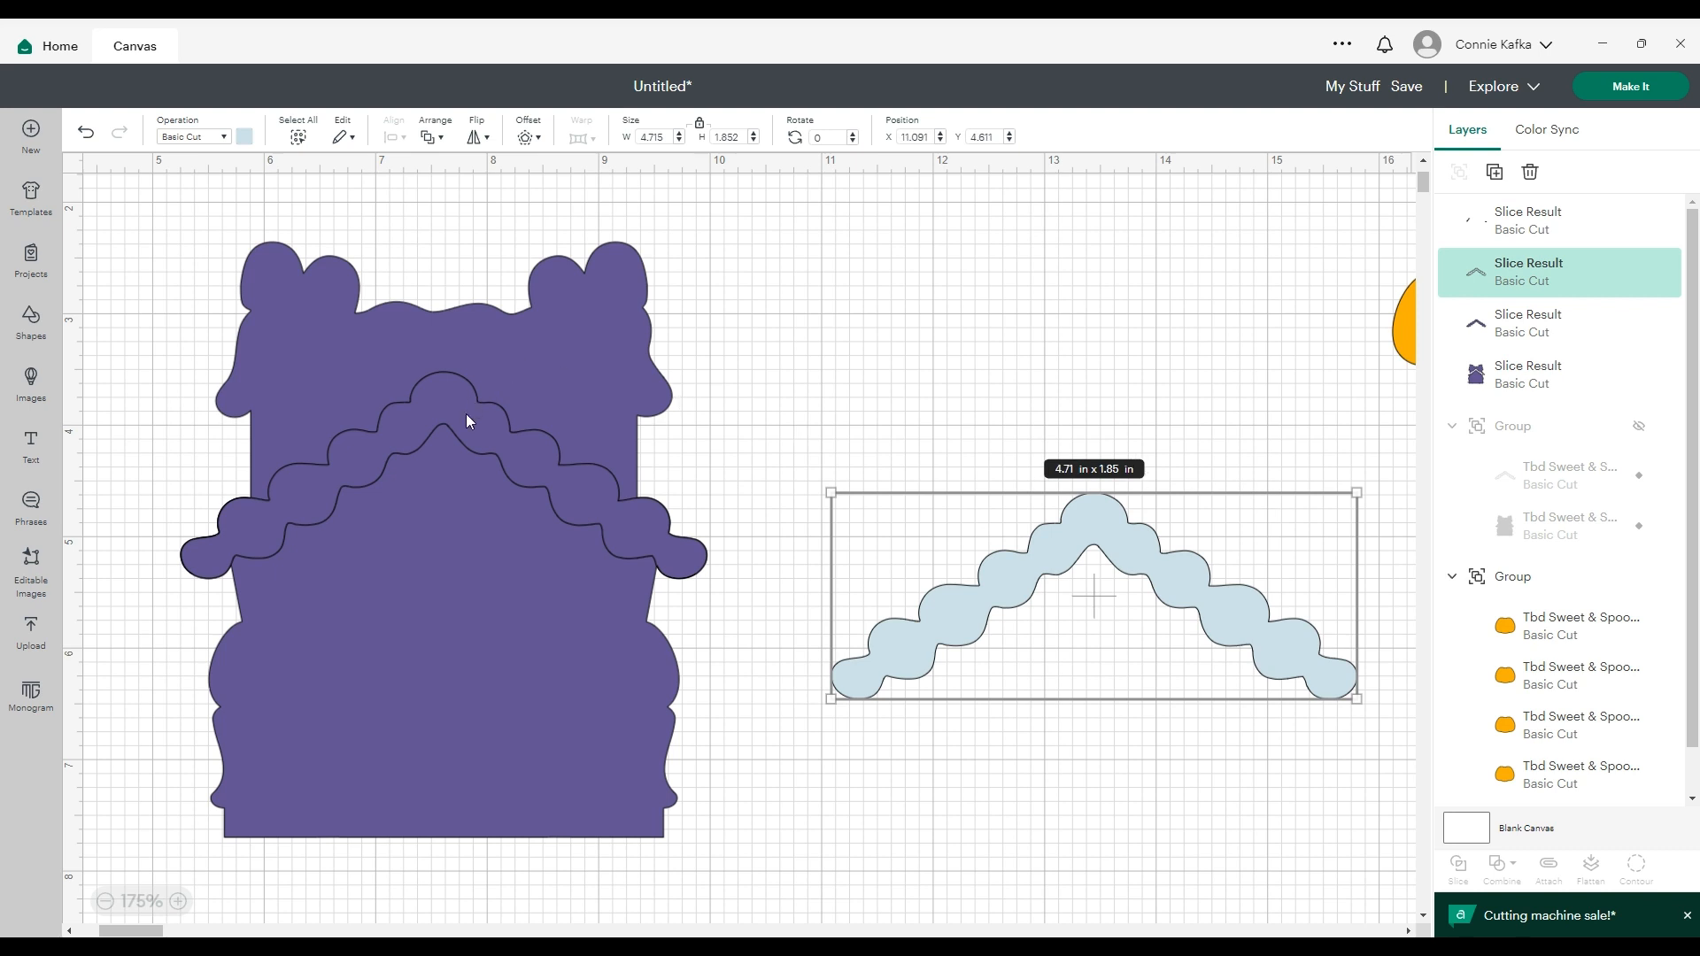
pyautogui.moveTo(466, 412); pyautogui.dragTo(640, 463)
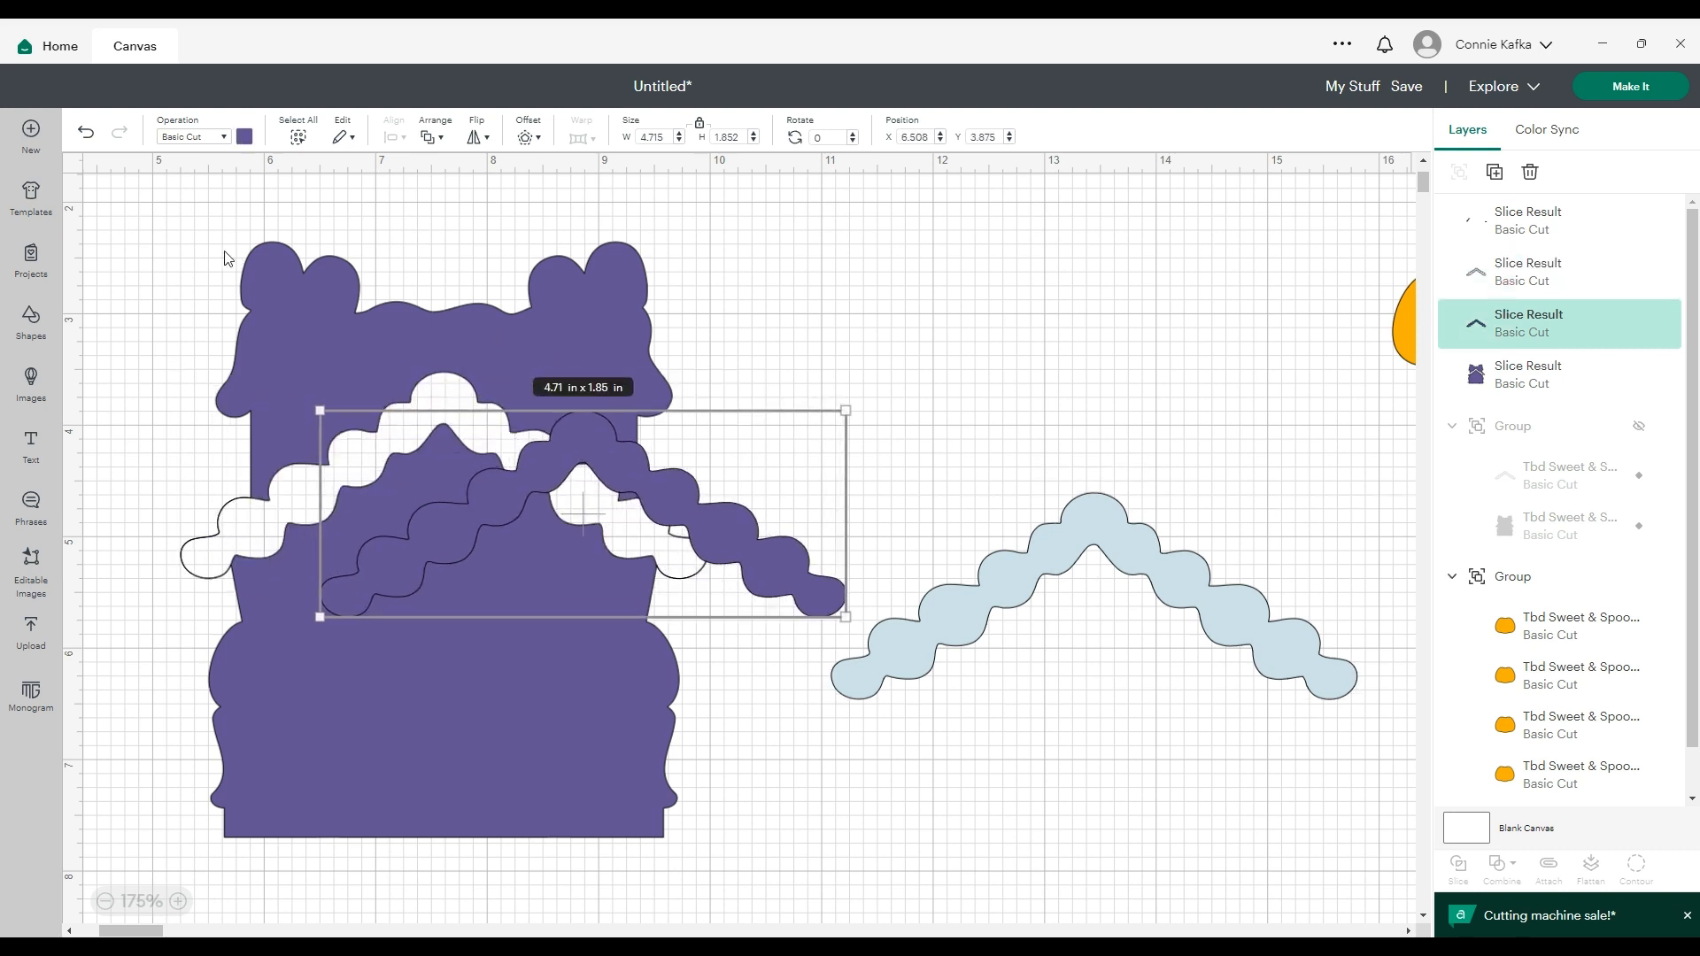
pyautogui.moveTo(289, 269); pyautogui.dragTo(921, 467)
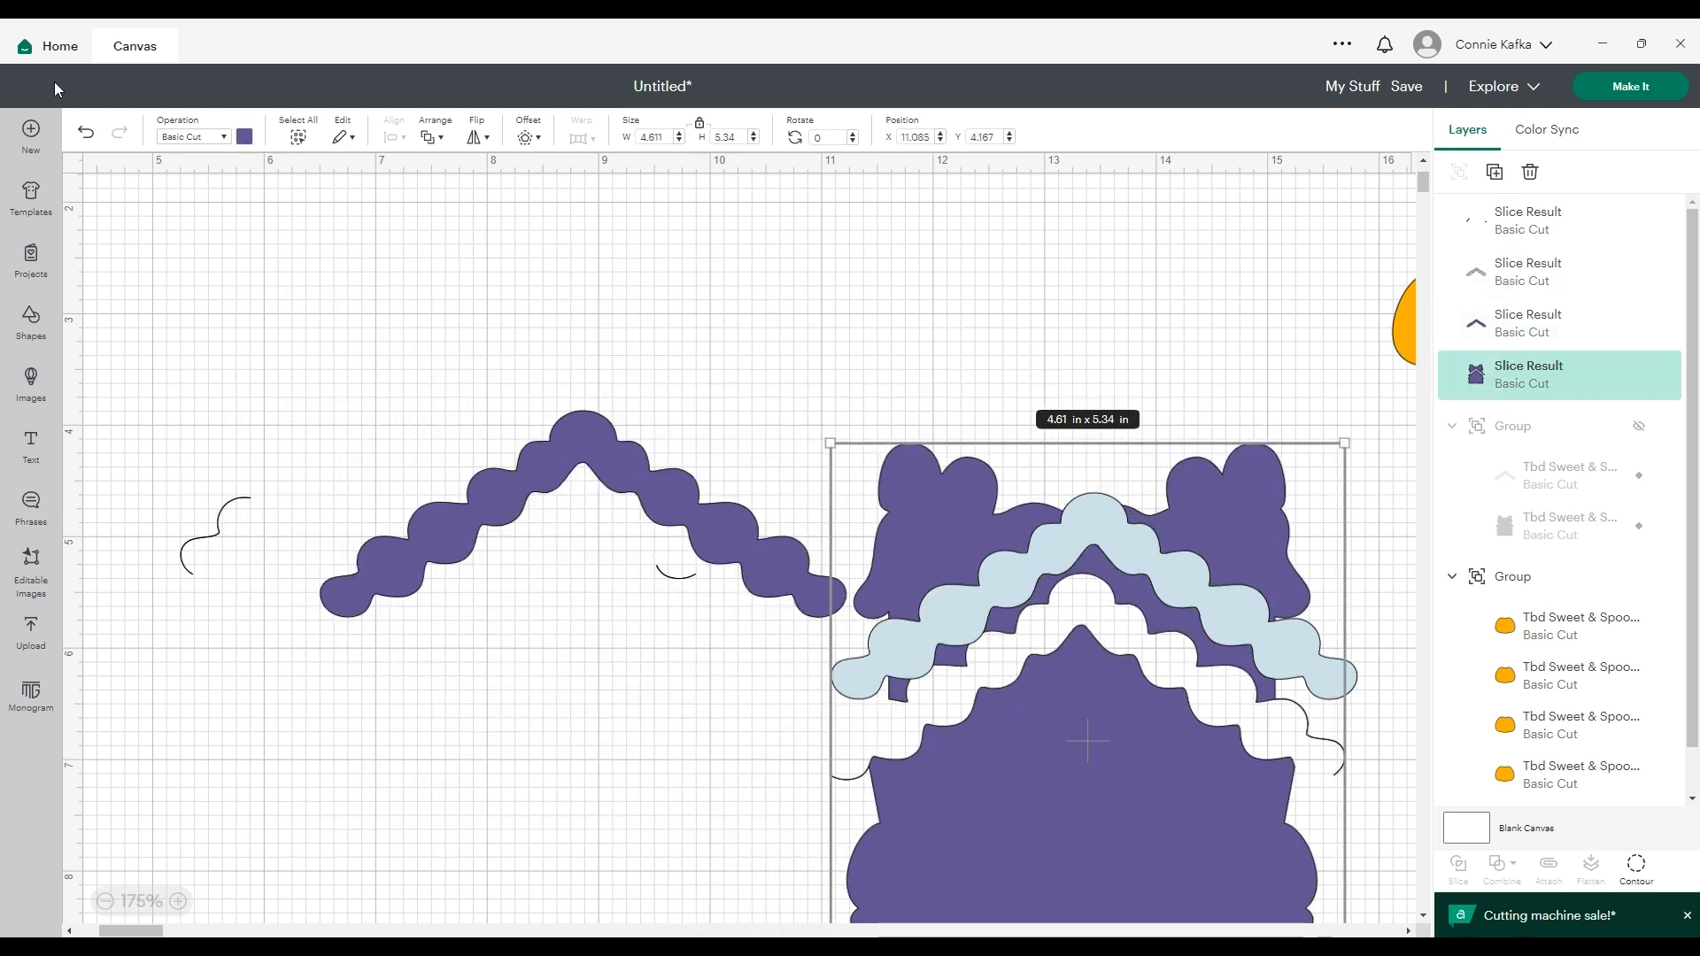